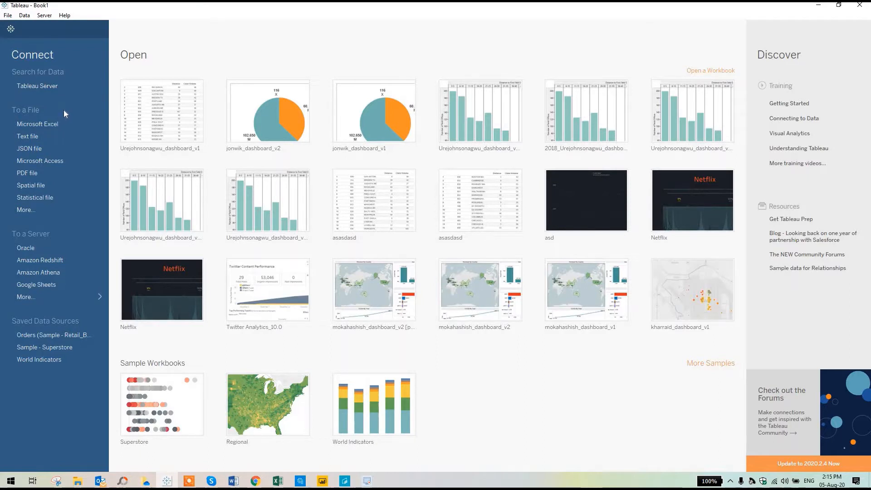
- Connect to the saved data source Sample - Superstore
click(31, 210)
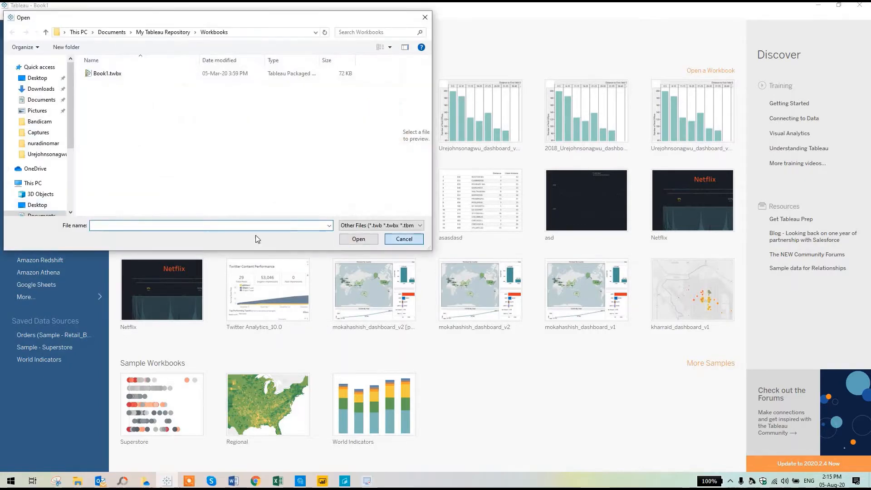
key(Escape)
click(91, 298)
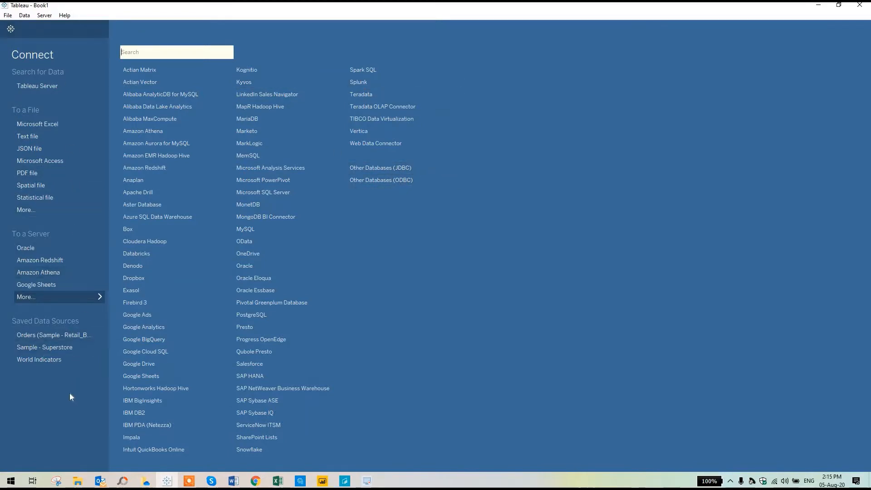
click(43, 348)
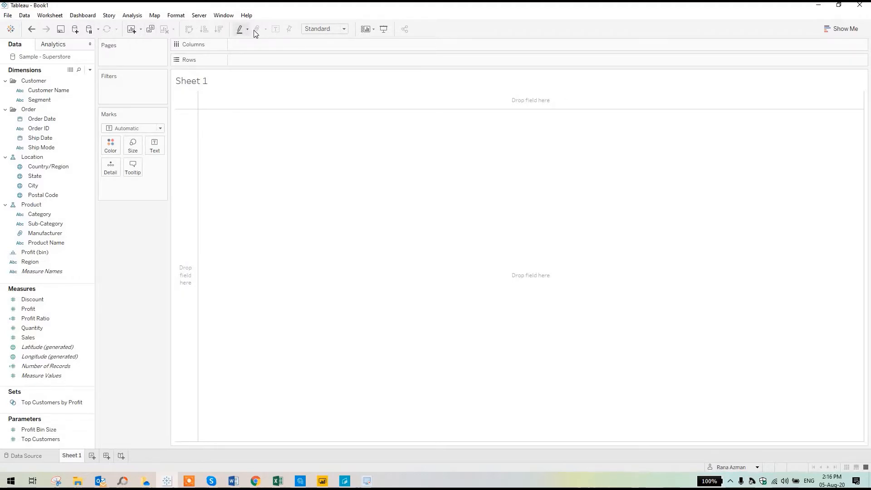
- Look through the blank worksheet's view-fit choices, available commands and analytics options
click(339, 29)
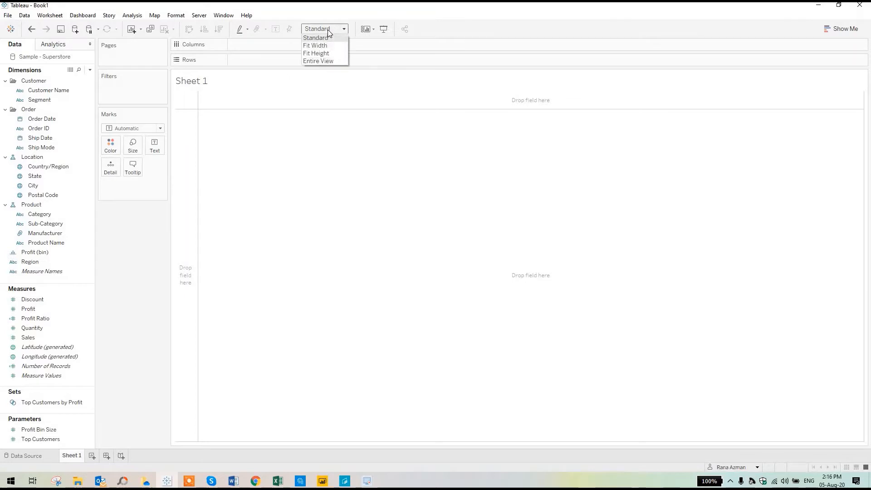
click(328, 30)
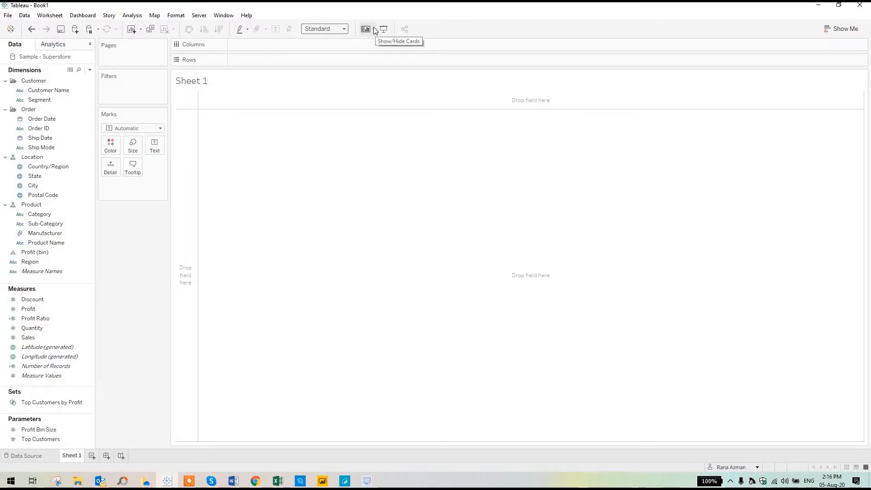
click(10, 18)
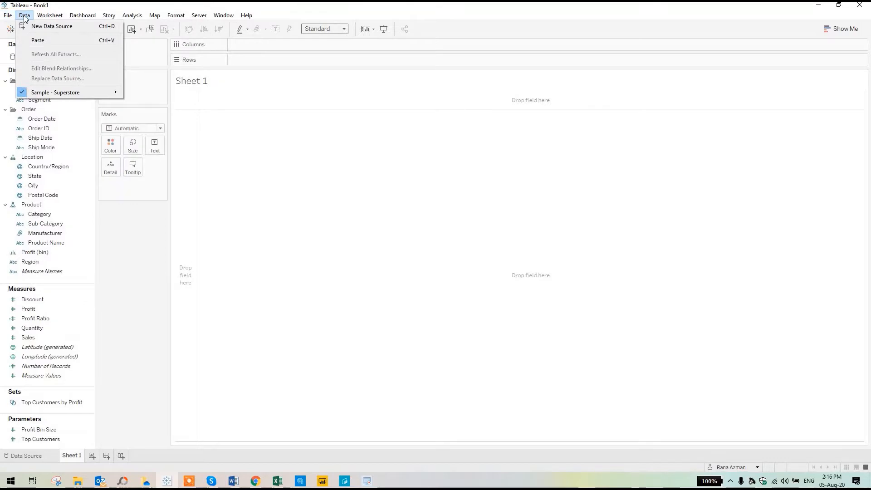
mouse_move(50, 18)
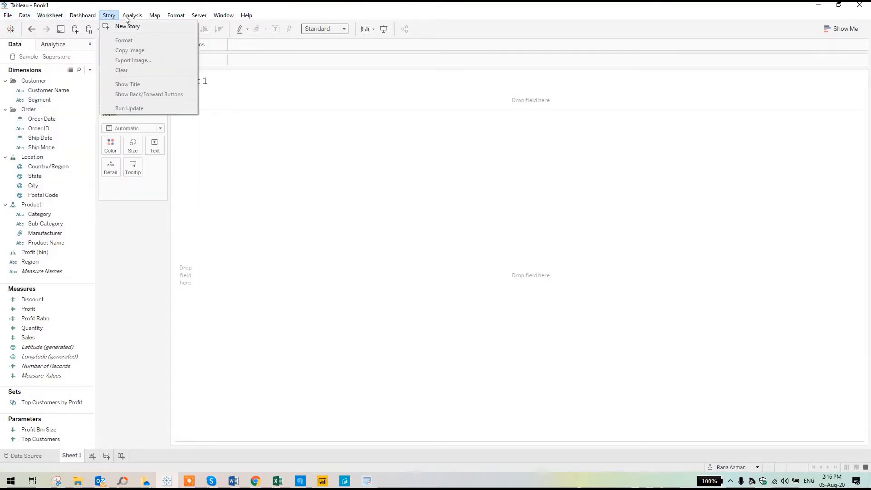
mouse_move(126, 18)
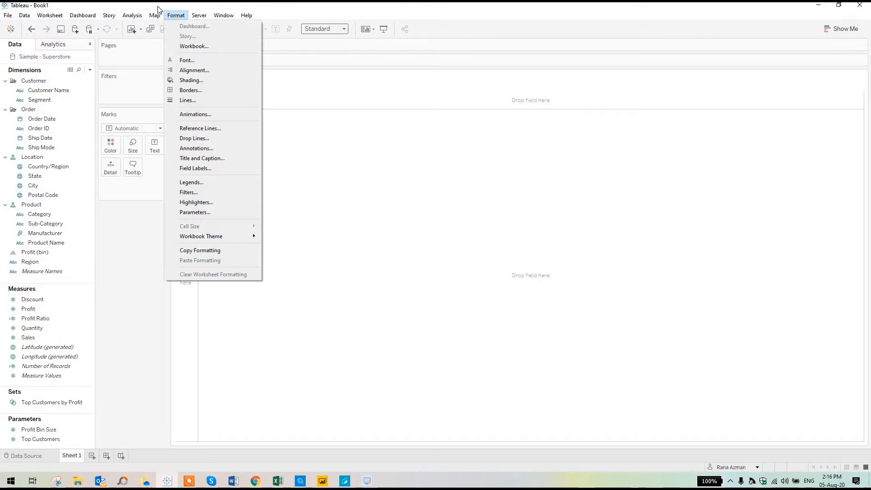
mouse_move(159, 14)
click(132, 236)
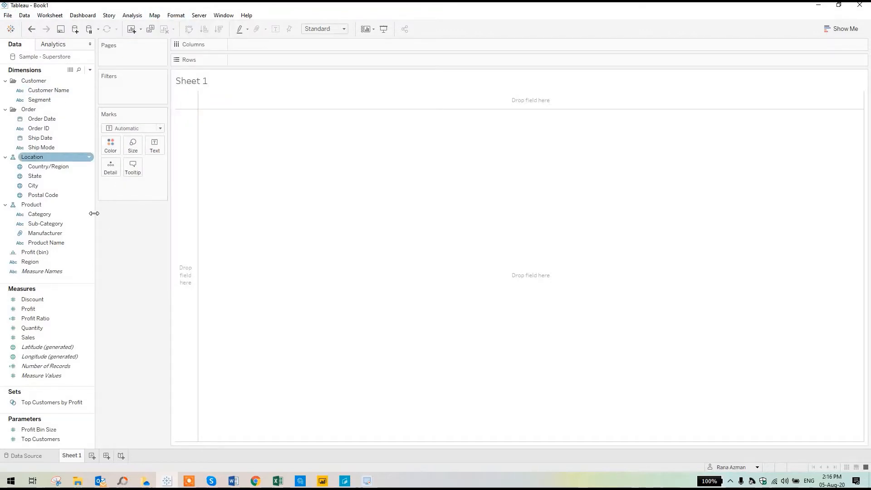
click(54, 45)
click(23, 46)
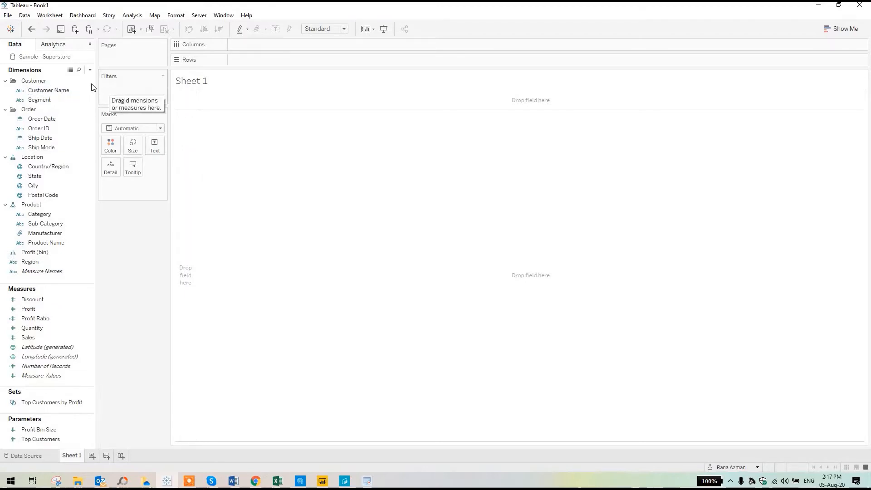
- Review the data source's dimensions and measures, the mark types and the suggested chart types
click(80, 93)
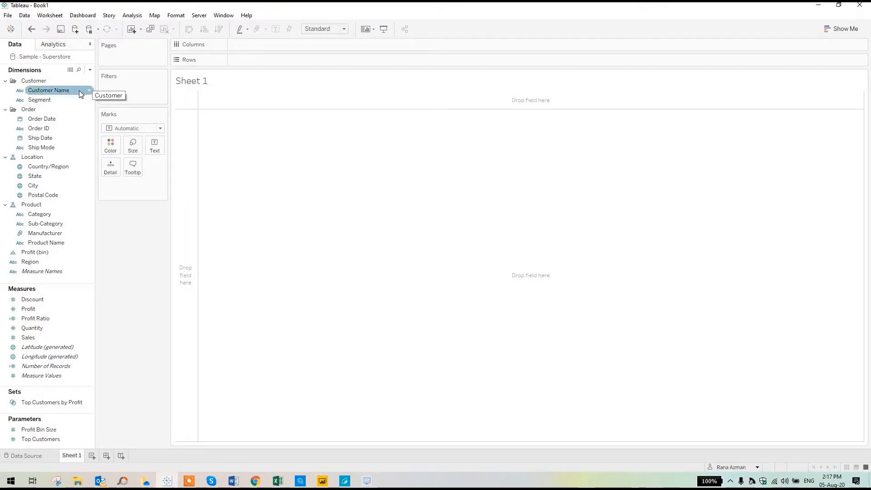
click(61, 102)
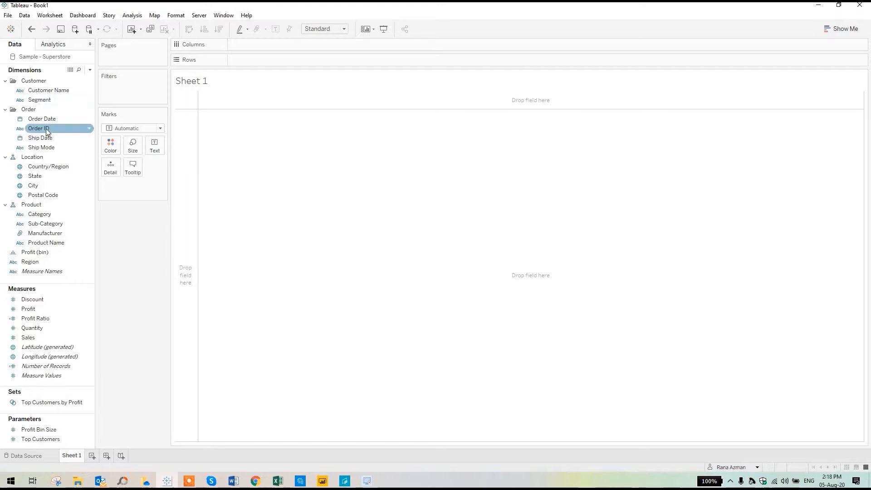
click(50, 299)
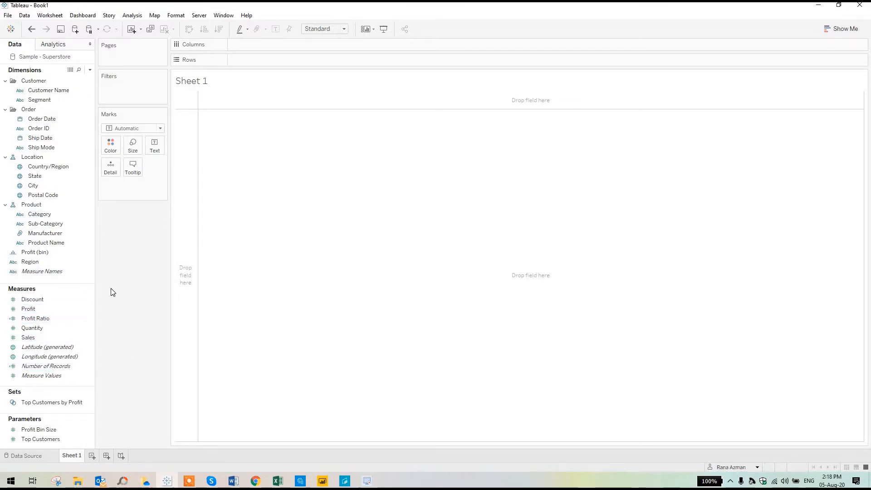
click(83, 375)
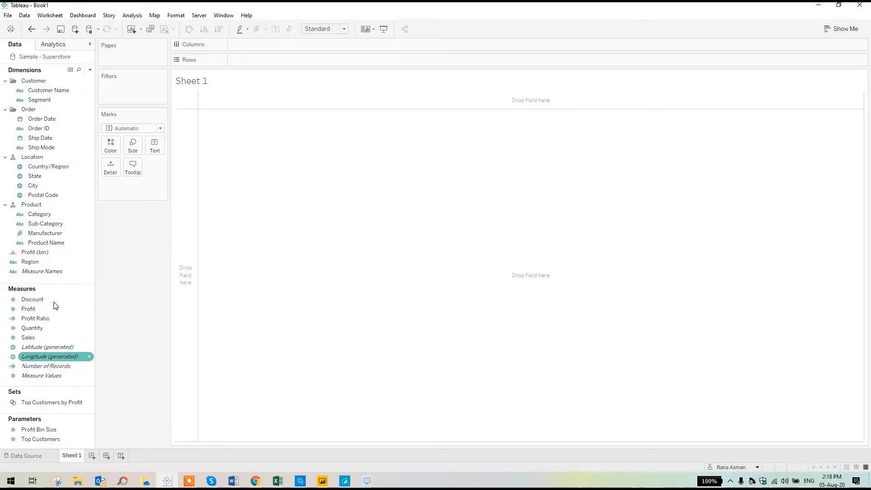
click(136, 129)
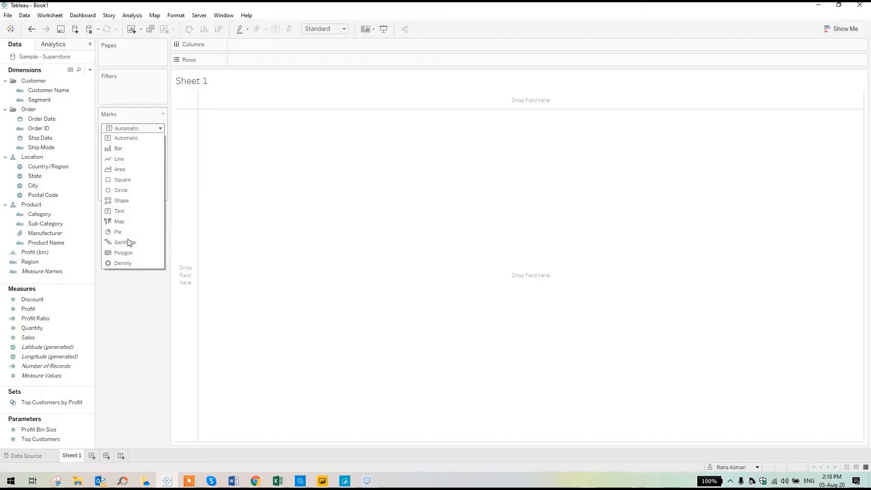
click(131, 284)
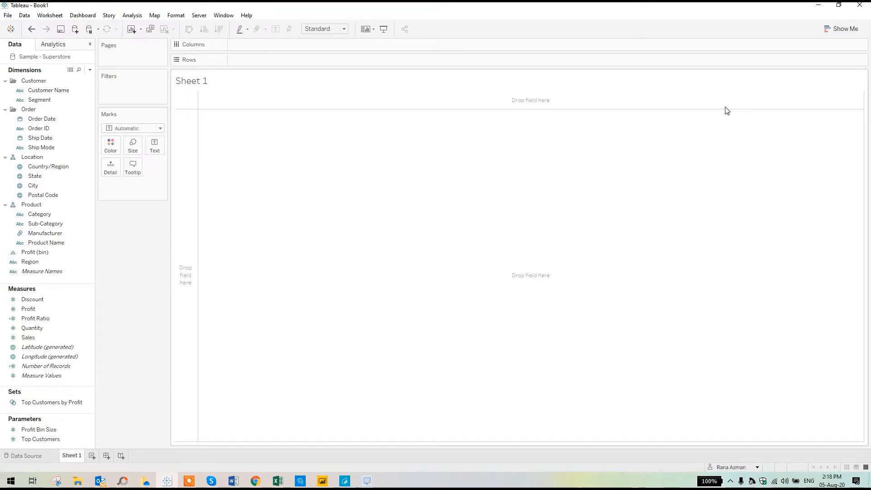
click(831, 33)
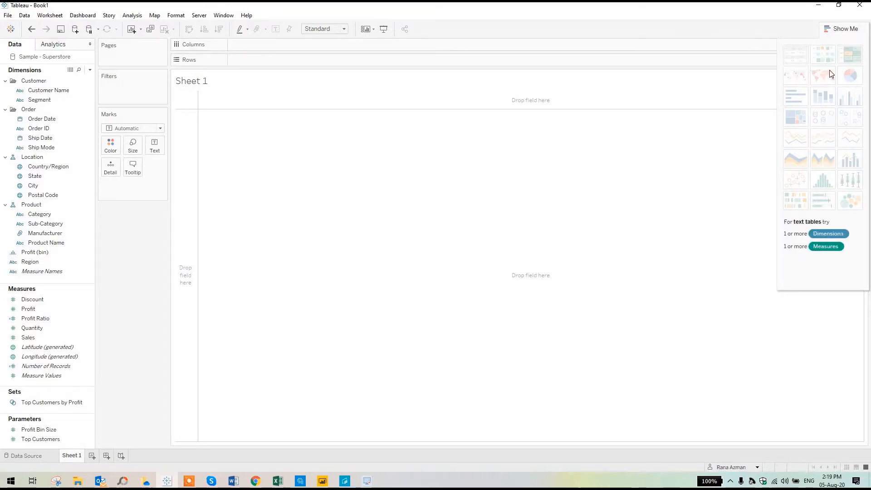
drag(837, 36, 832, 32)
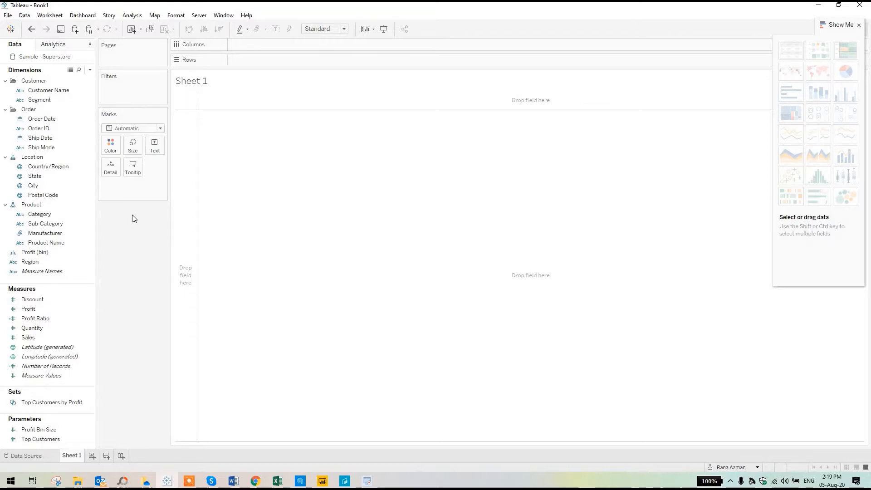
click(858, 25)
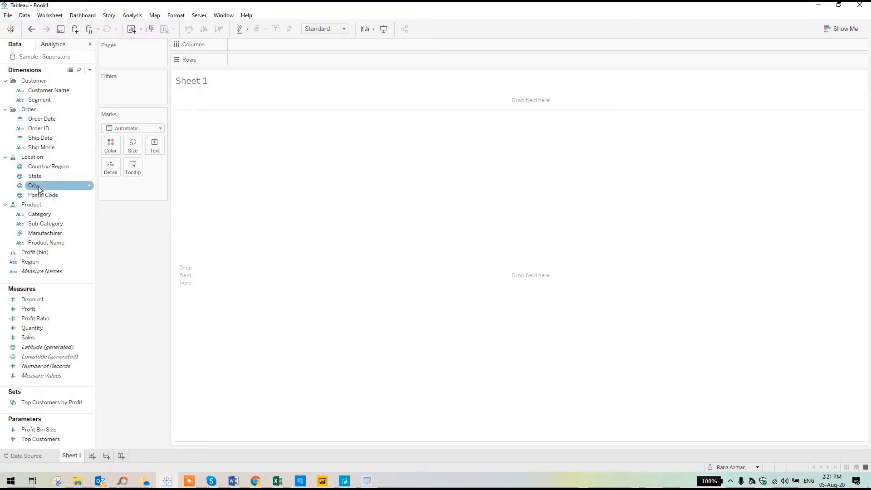
- Build a horizontal bar chart with City in the rows and Sales in the columns
drag(38, 186, 267, 62)
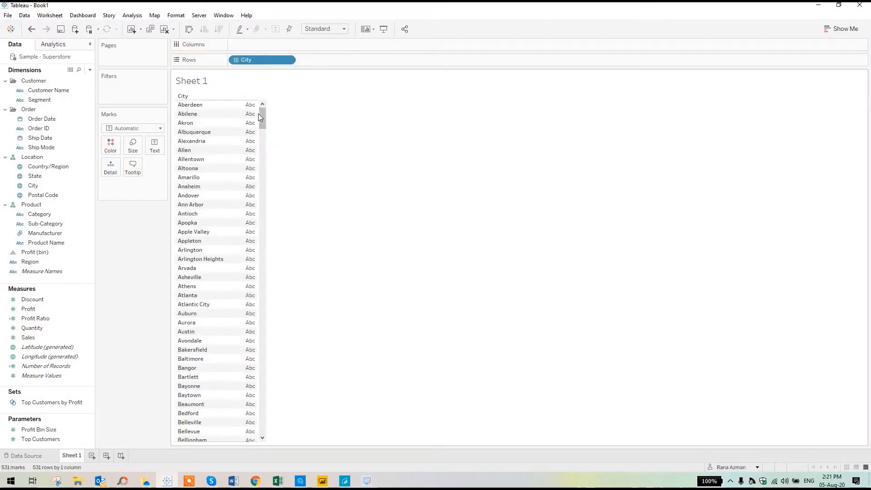
drag(262, 127, 272, 101)
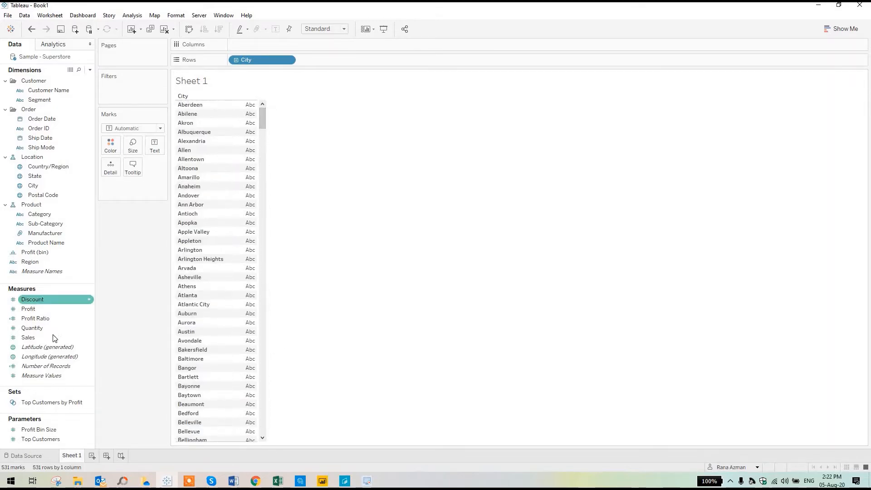
drag(51, 337, 295, 50)
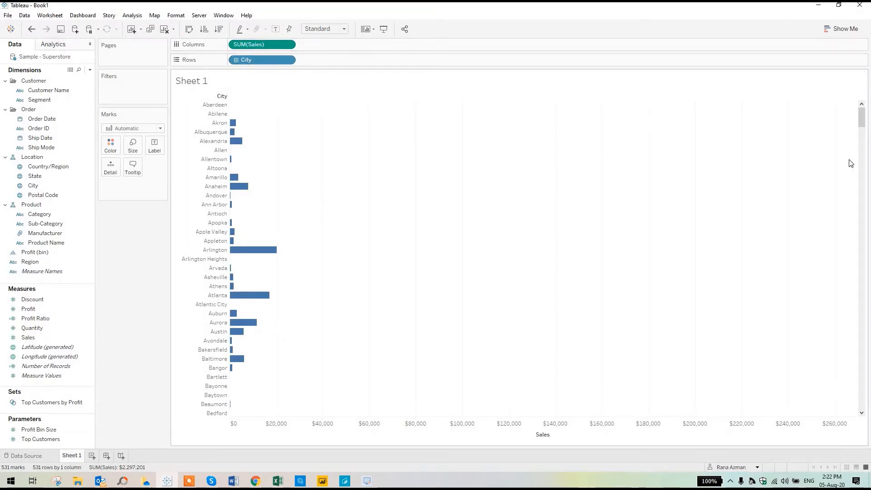
- Examine the sales bars across the list of cities and the chart types available for these fields
drag(861, 127, 864, 271)
mouse_move(635, 221)
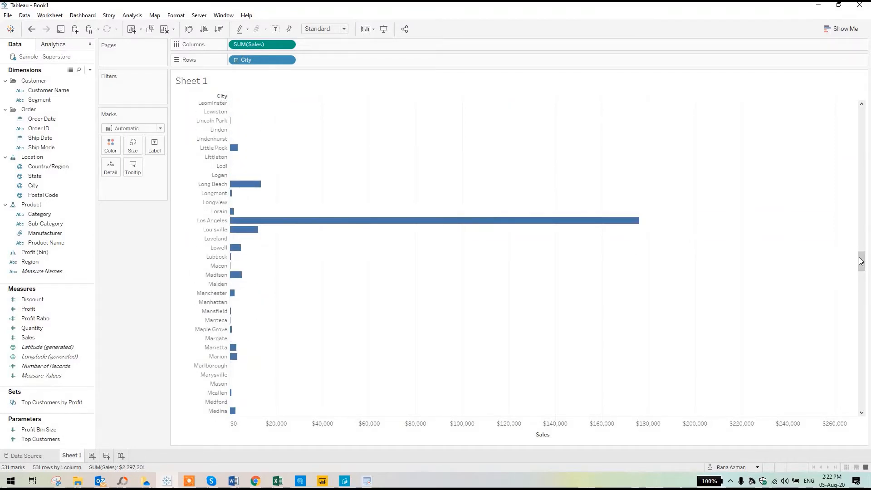
click(862, 281)
drag(863, 282, 862, 121)
click(840, 28)
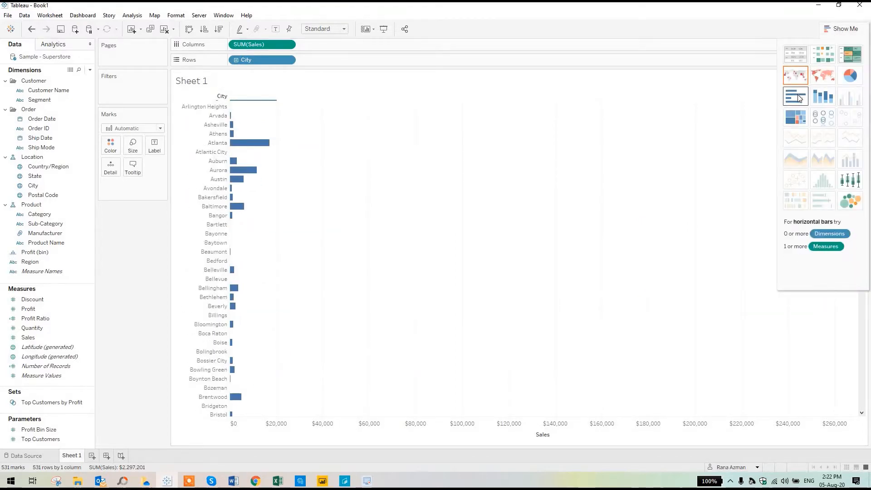
click(840, 29)
drag(864, 135, 869, 100)
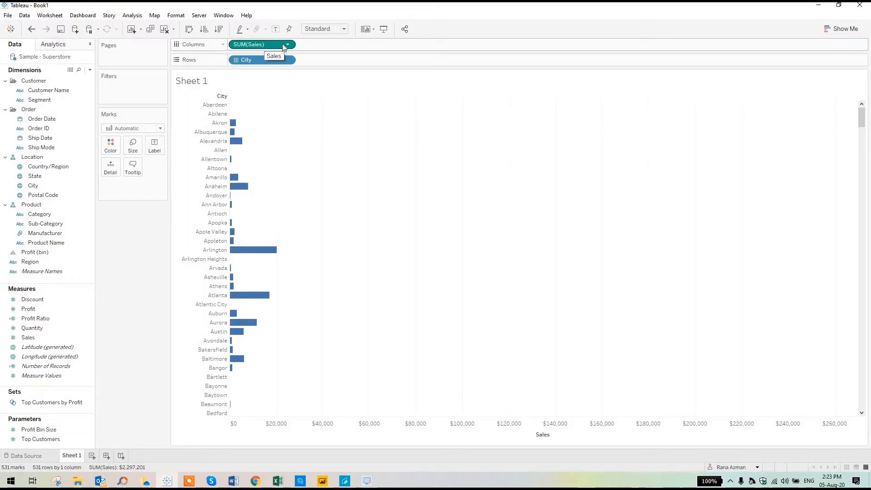
- Sort City in descending order by the field Sales, aggregated as Sum
right_click(263, 60)
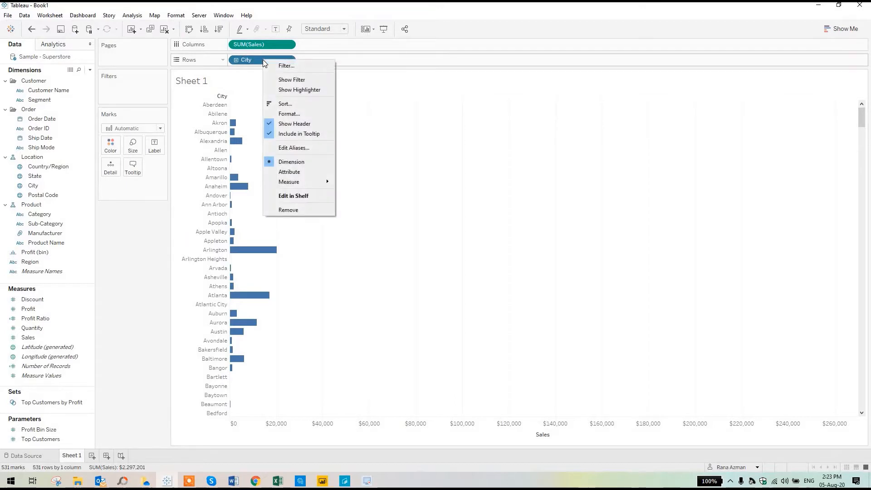
click(282, 104)
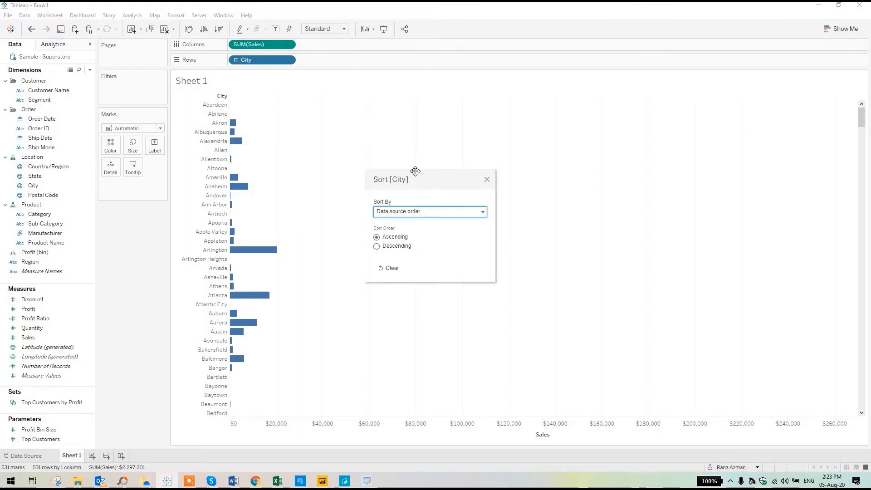
drag(393, 102, 370, 99)
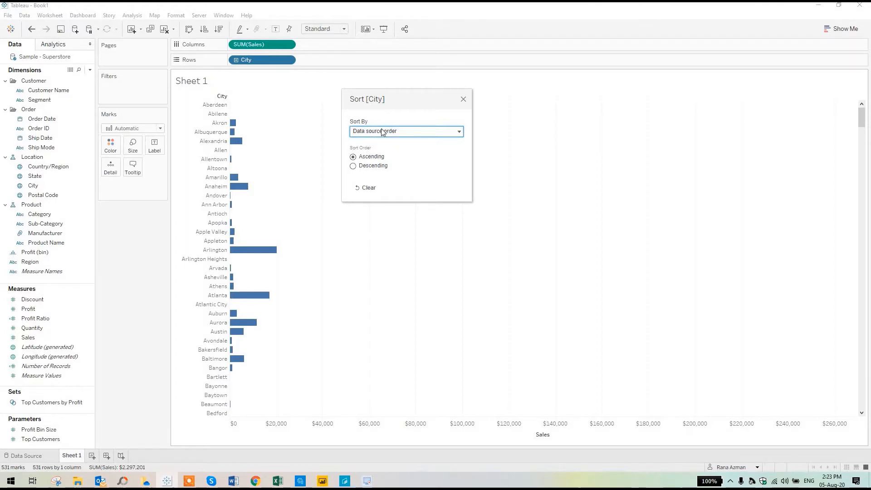
click(354, 166)
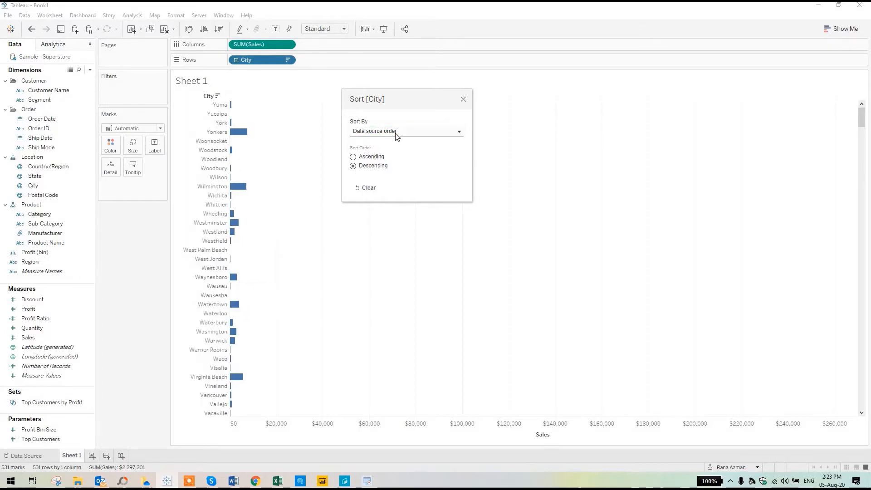
click(396, 132)
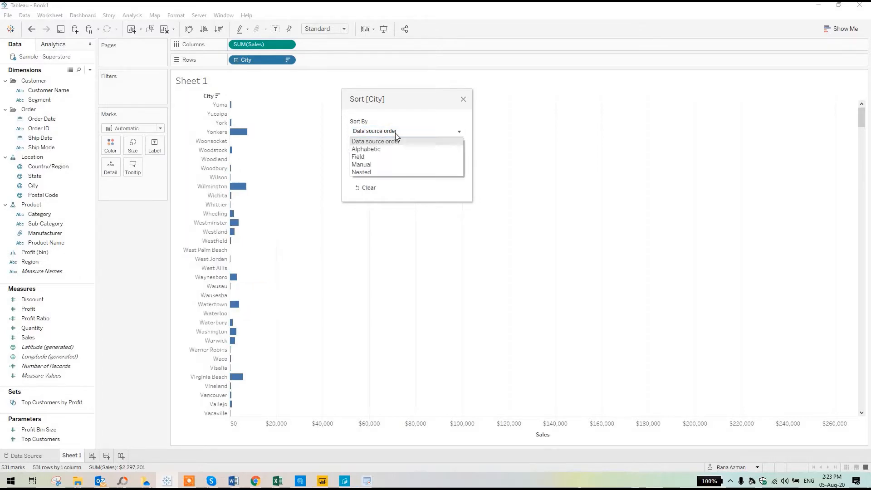
click(362, 157)
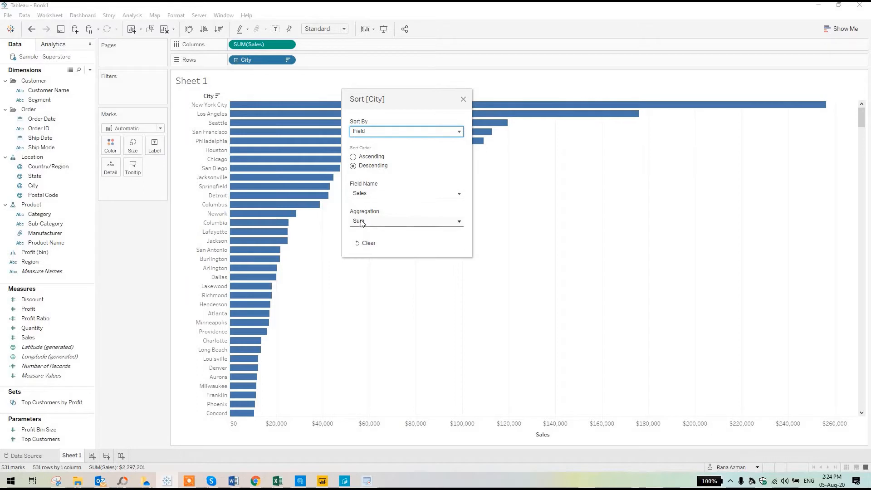
click(463, 100)
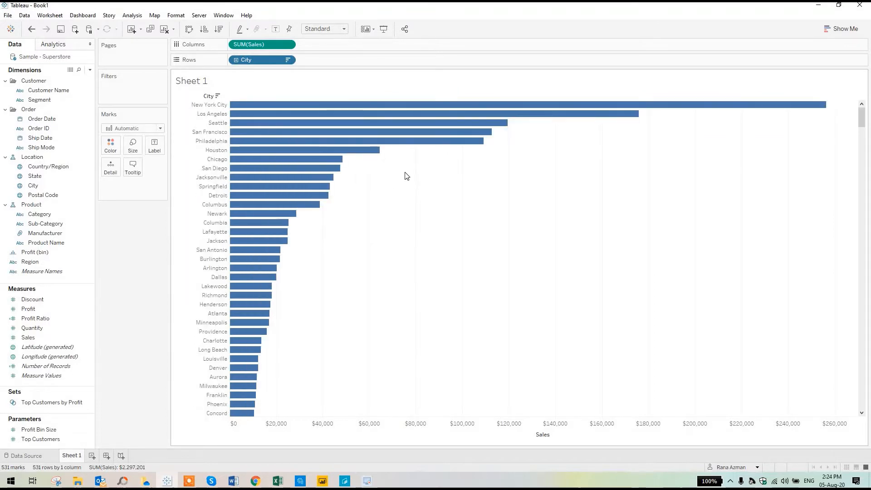
- Inspect the sorted bars from the highest-selling city down to the lowest
mouse_move(350, 108)
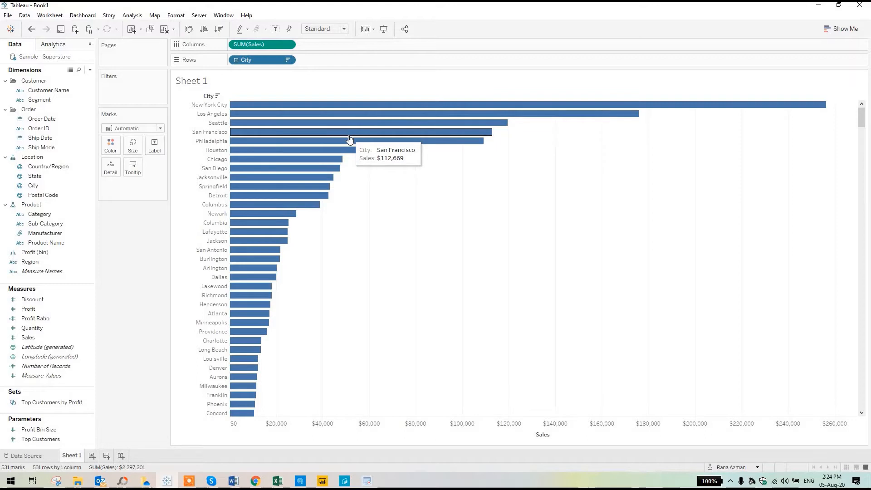
drag(861, 119, 863, 408)
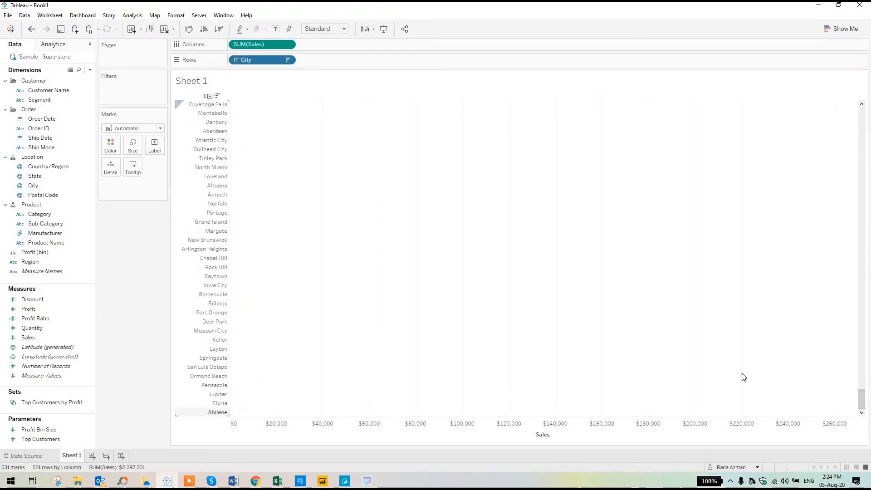
drag(860, 393, 862, 113)
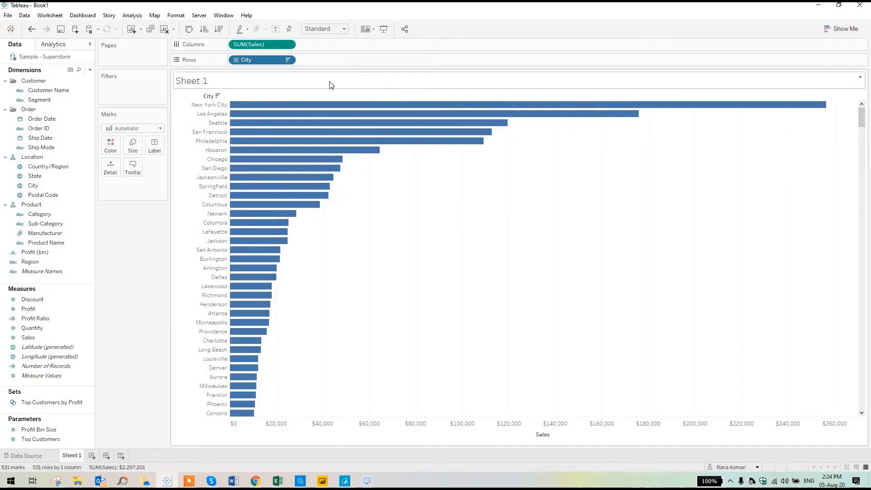
- Show the sales value labels on the city bars and replace the sheet title with "Sales By City"
click(275, 31)
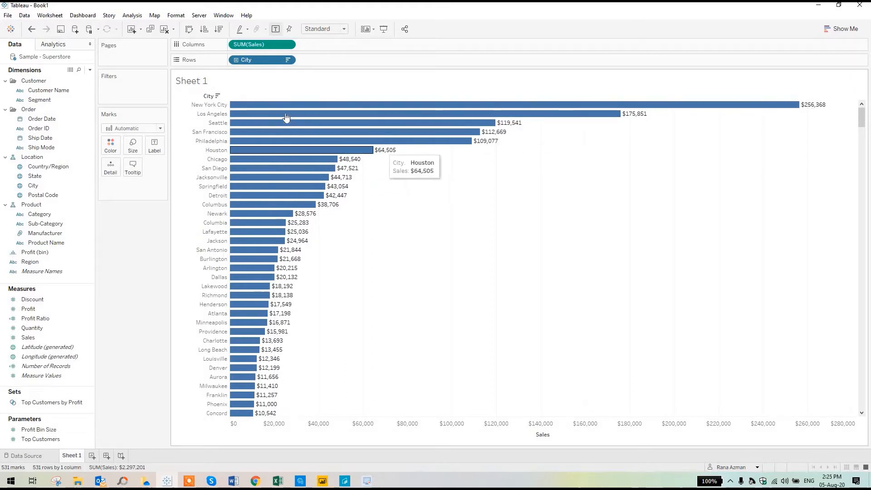
double_click(198, 80)
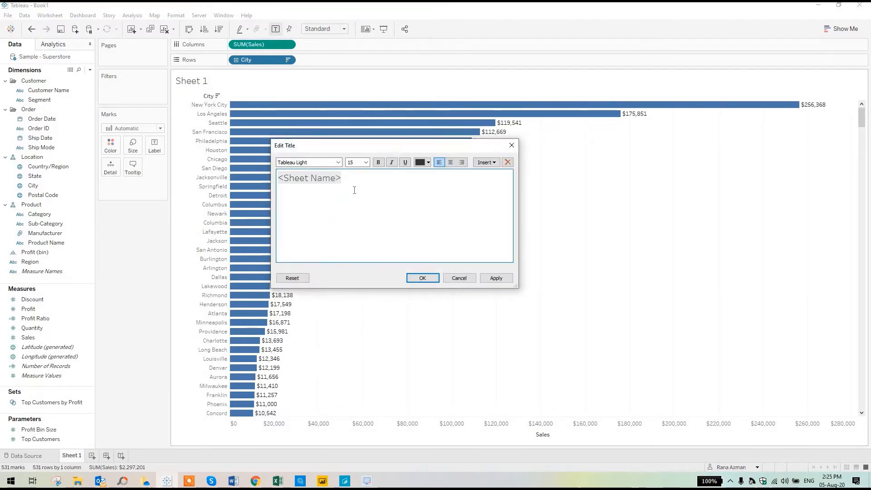
key(ctrl+a)
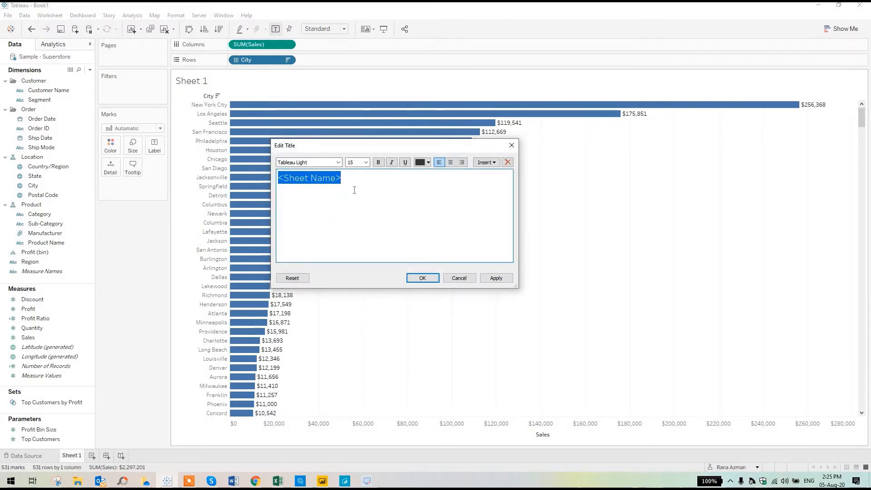
text(Sa)
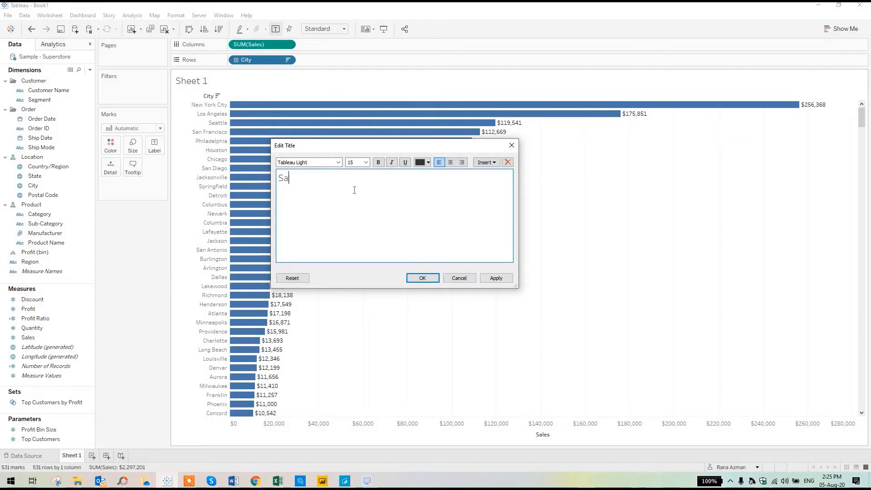
text(les By Cirty)
- Format the "Sales By City" title as centered, size 18, in the Tableau Bold font
key(ctrl+a)
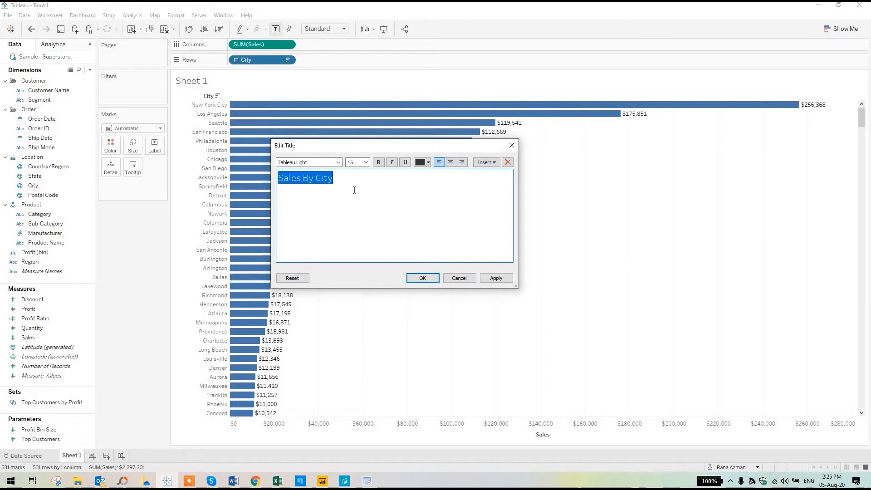
click(450, 162)
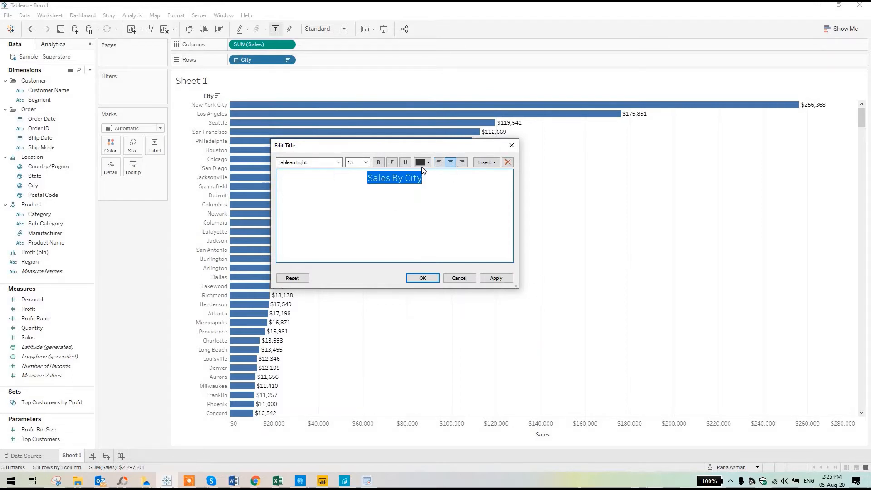
click(365, 162)
click(362, 212)
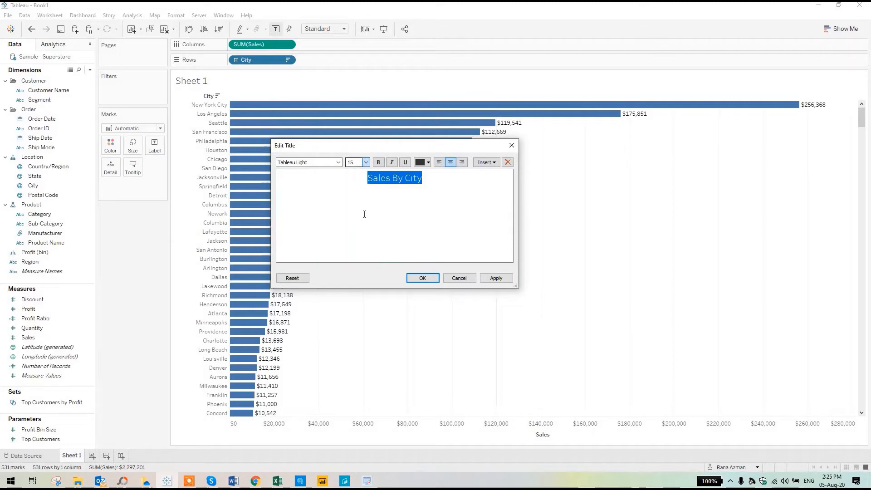
click(338, 162)
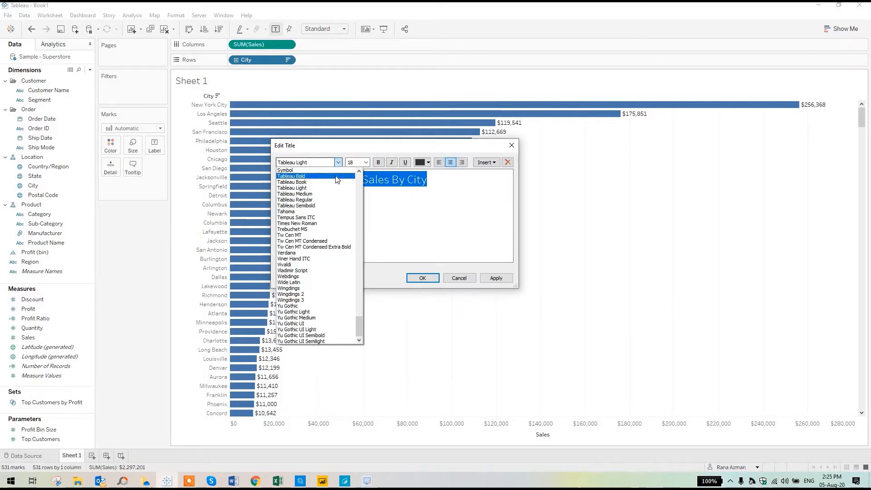
click(336, 176)
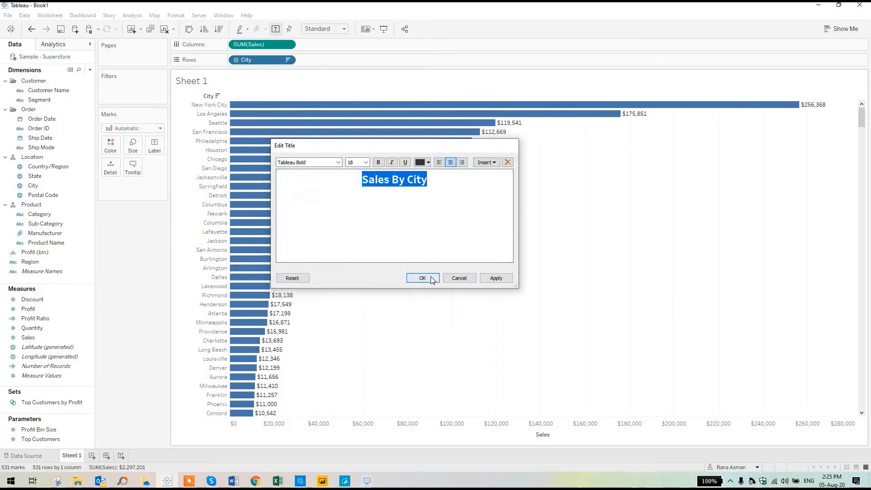
click(422, 278)
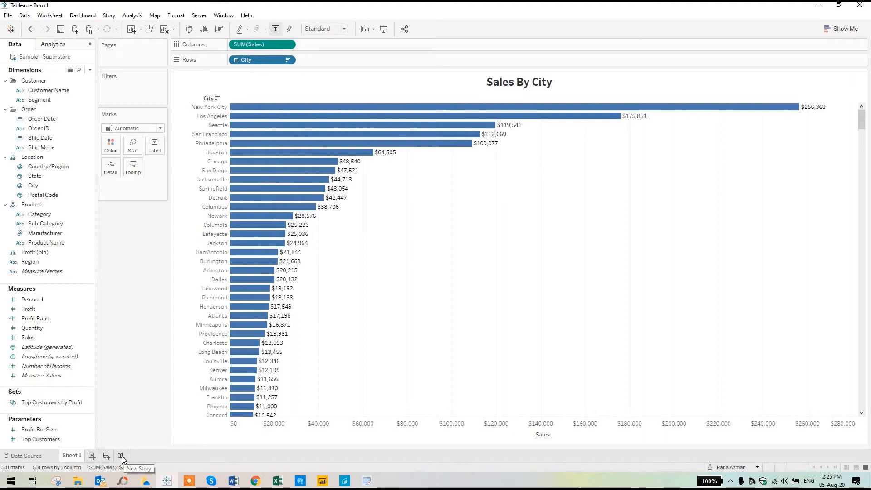
- Add a new blank worksheet, revisit the Sales By City sheet and return to the blank one
click(92, 456)
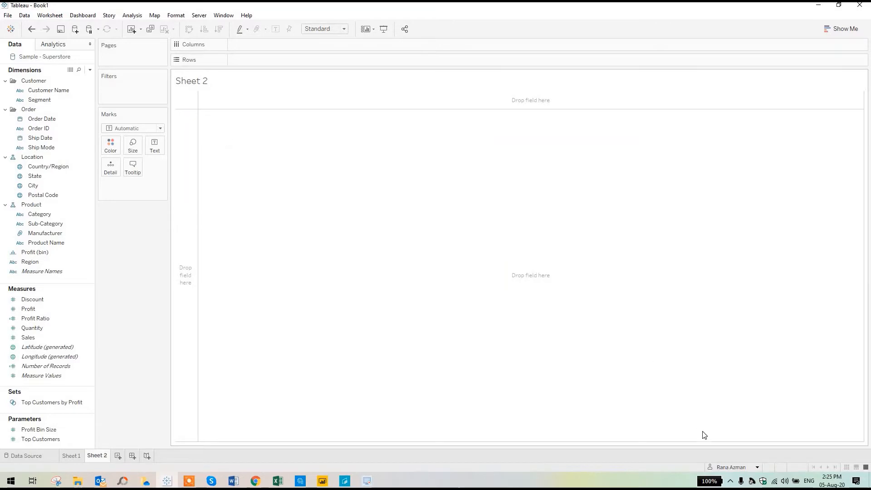
click(729, 481)
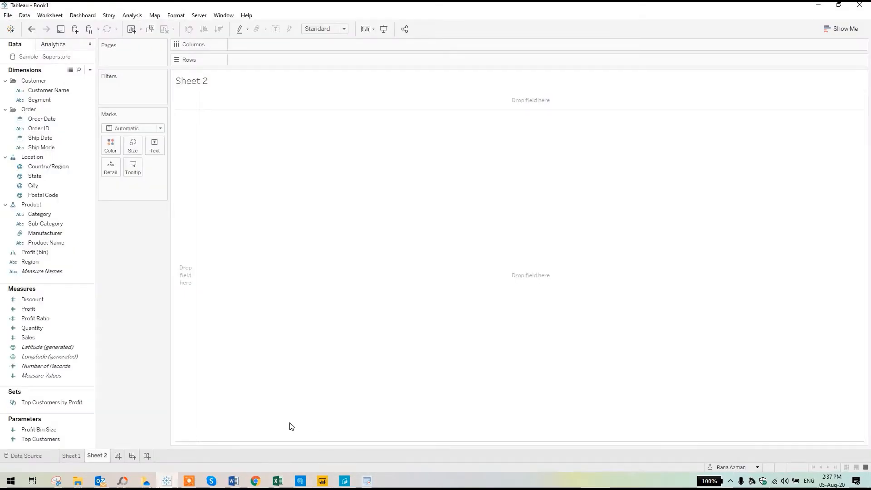
click(73, 455)
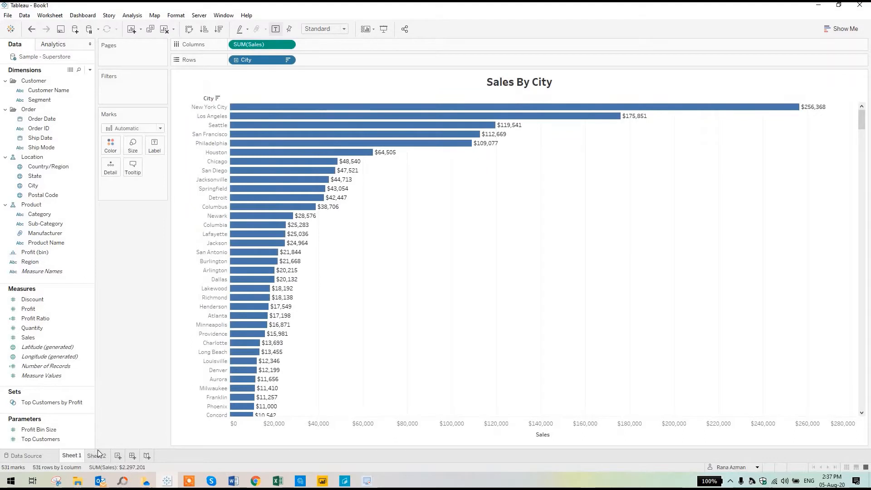
click(97, 456)
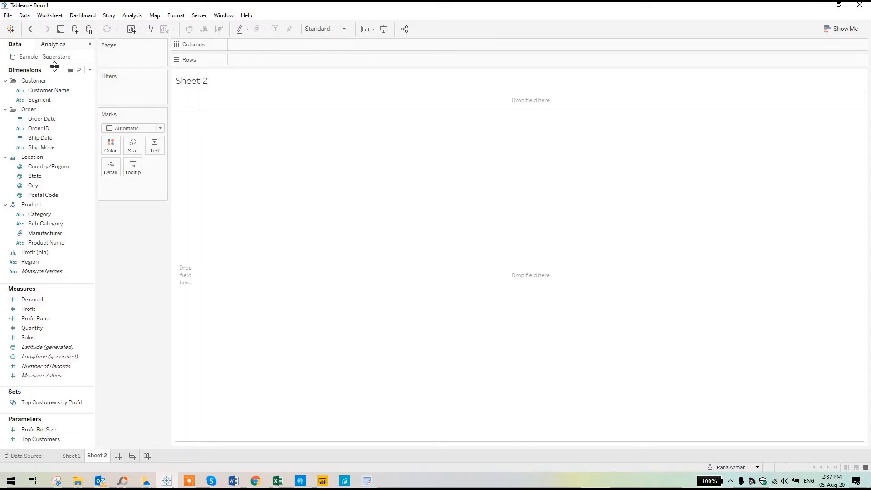
- Build a horizontal bar chart on the blank sheet with Category in the rows and Profit in the columns
click(33, 205)
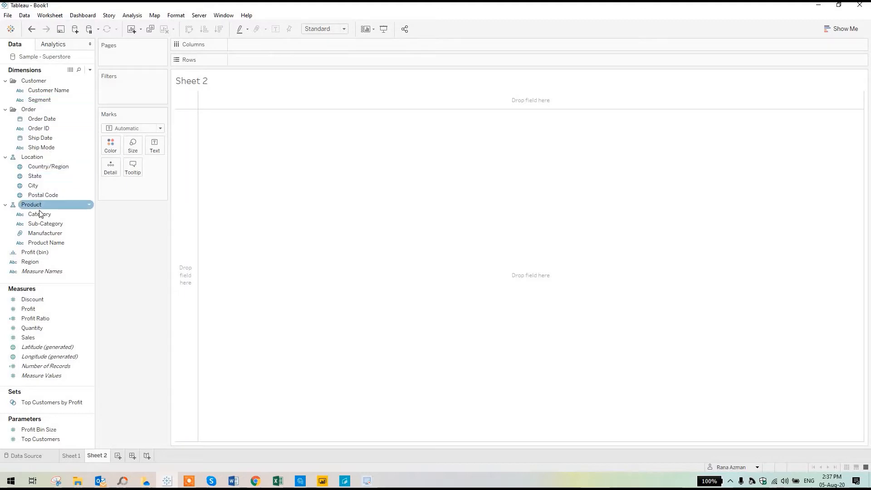
click(40, 214)
click(44, 243)
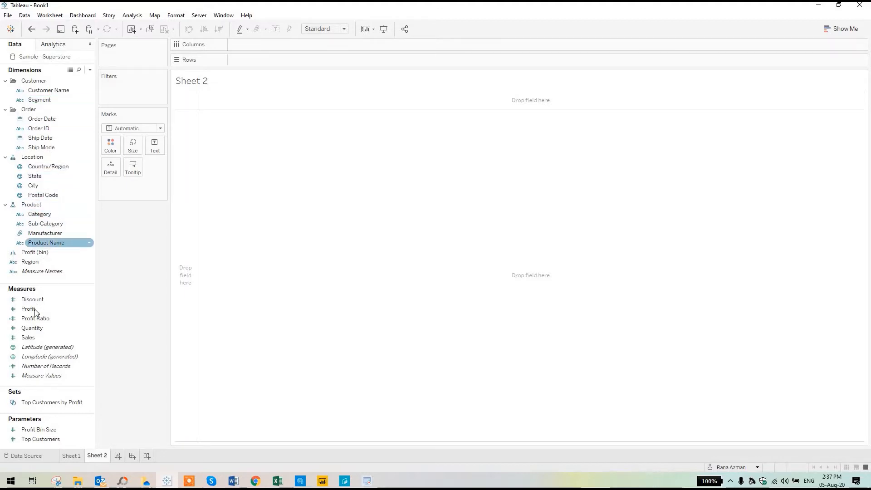
click(32, 311)
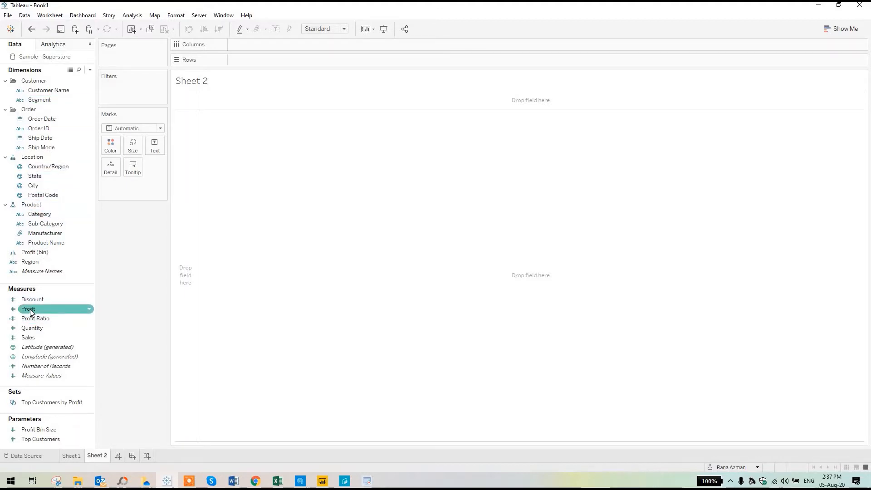
click(34, 271)
click(43, 244)
click(48, 215)
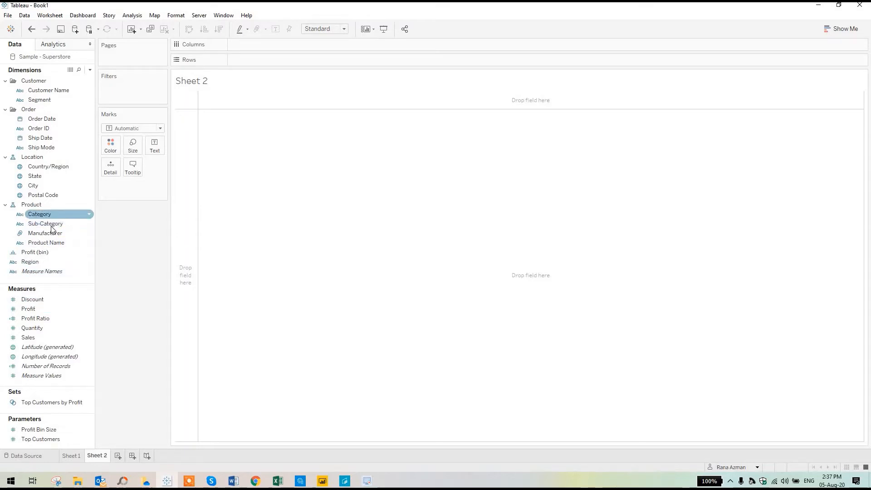
drag(44, 214, 200, 139)
mouse_move(45, 309)
mouse_down()
mouse_move(117, 234)
mouse_move(264, 45)
mouse_up()
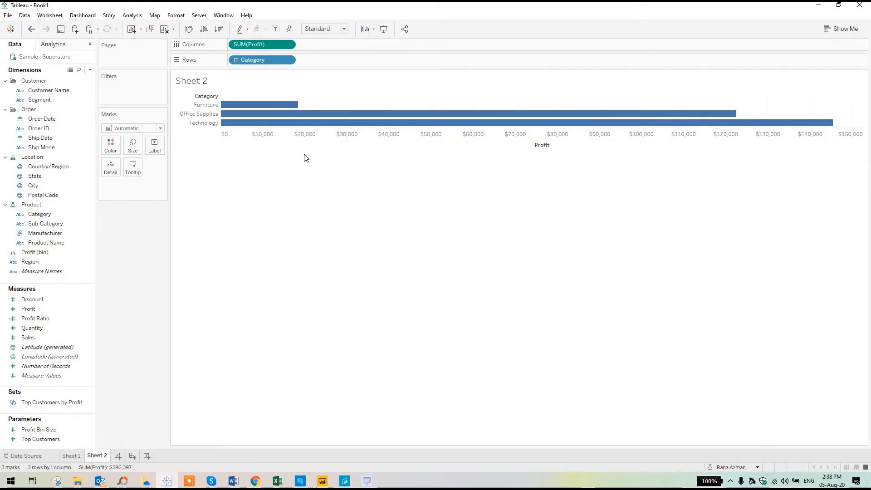
- Convert the profit bars into a highlight table and enlarge its row height and column width
click(841, 28)
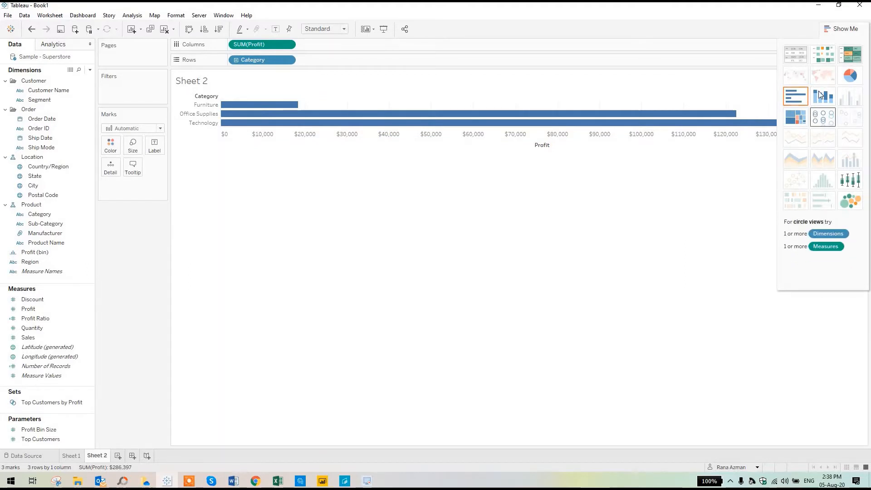
click(850, 55)
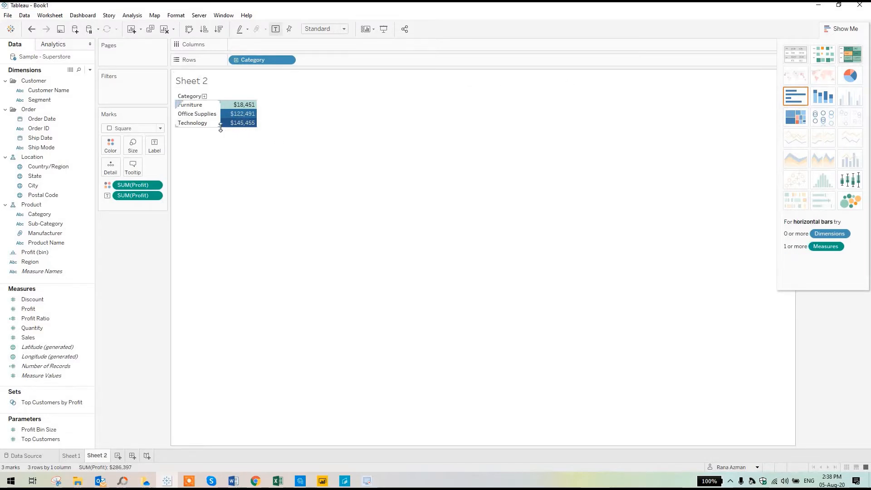
drag(221, 128, 224, 183)
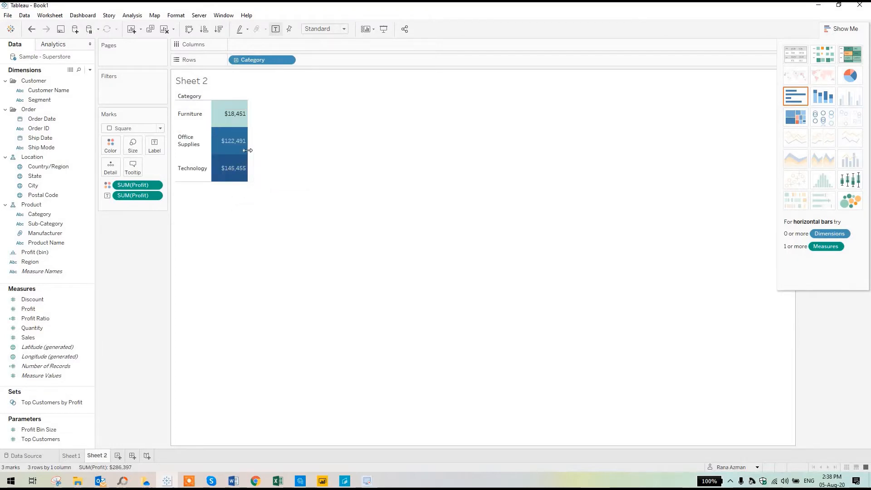
drag(247, 151, 327, 154)
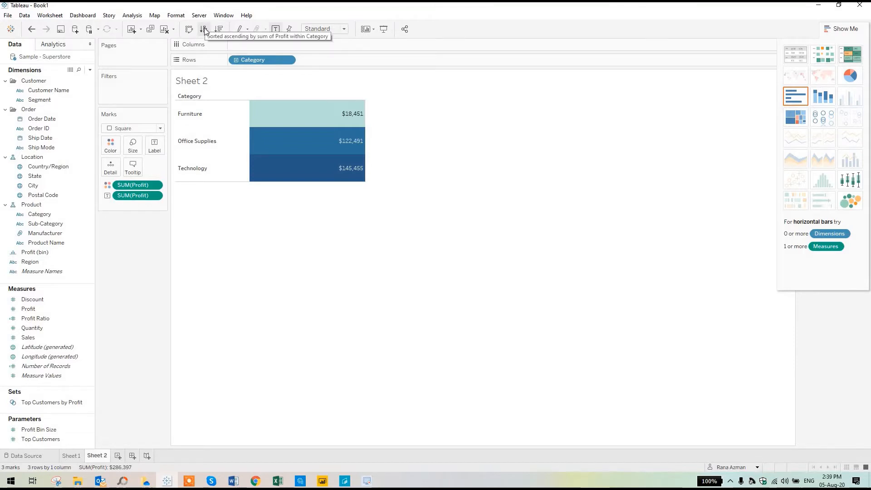
- Sort the categories in descending order of profit and title the sheet "Profit By Category"
click(219, 30)
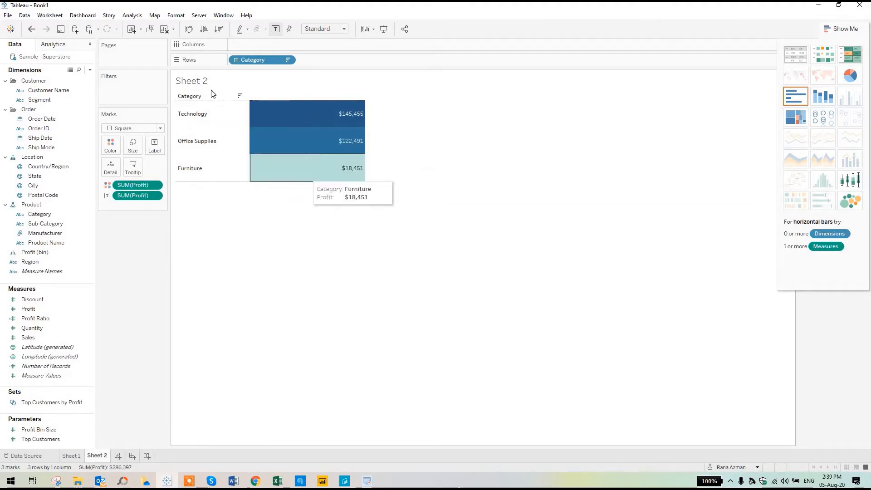
double_click(245, 86)
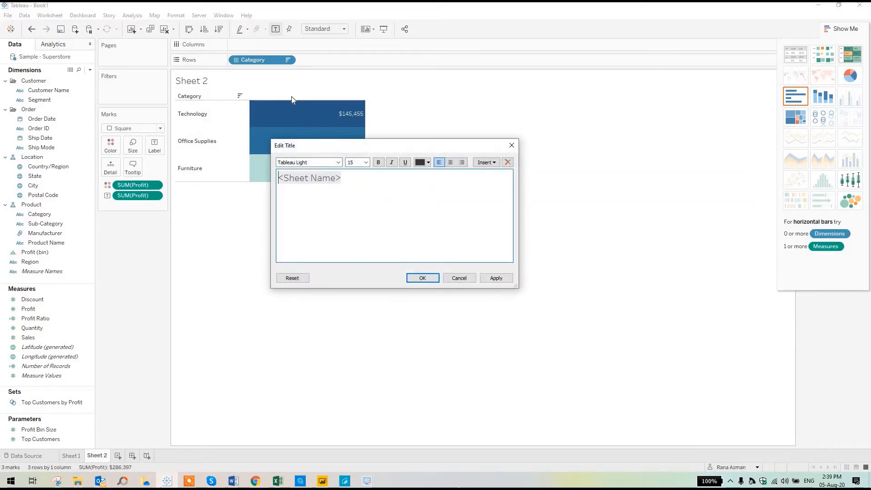
key(ctrl+a)
text(P)
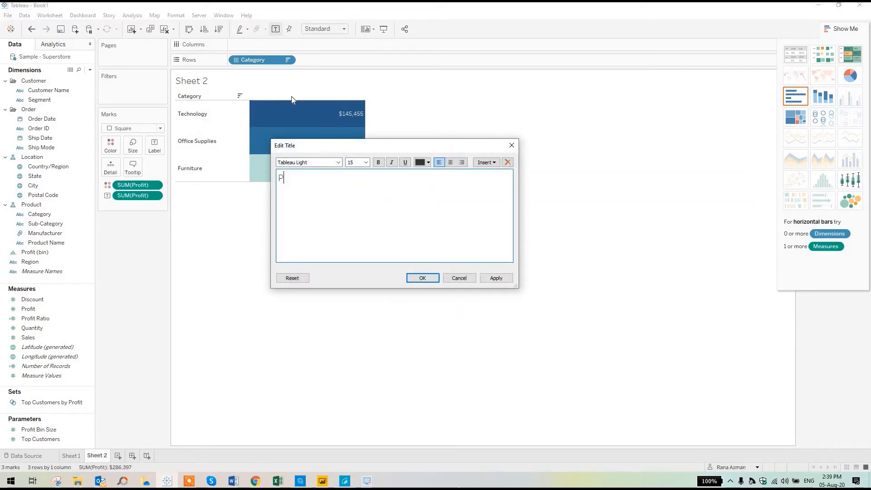
text(rofit By Category)
key(ctrl+a)
click(421, 278)
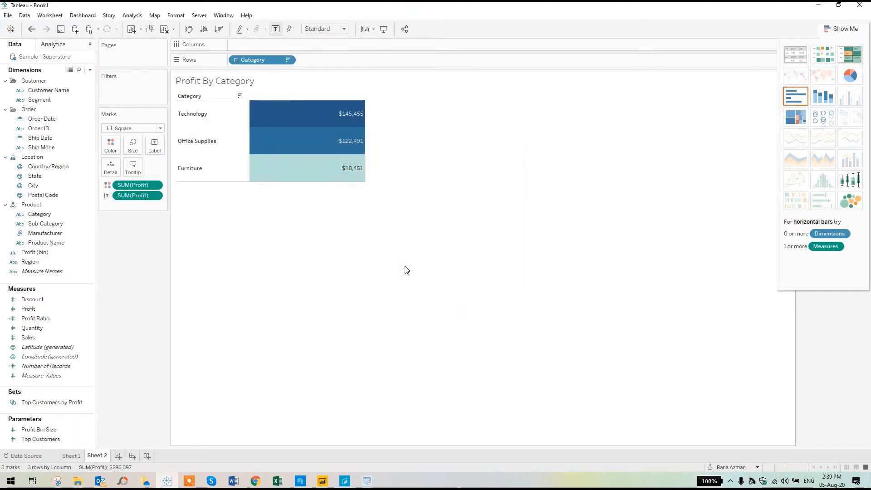
click(828, 33)
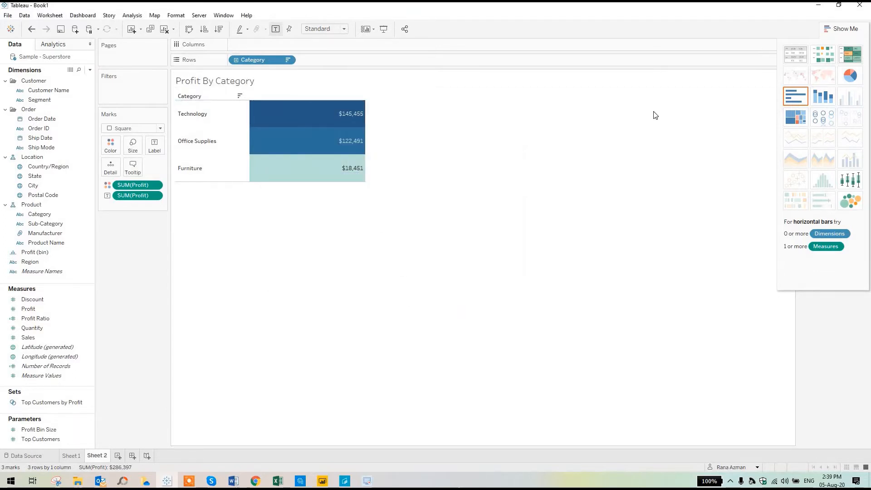
- Add another worksheet and build a bar chart with Region in the rows and Quantity in the columns
click(120, 455)
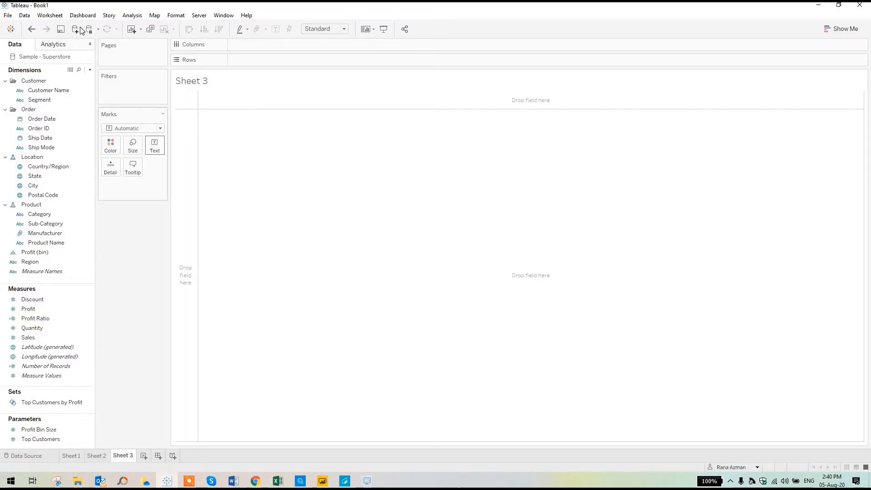
click(36, 205)
click(37, 263)
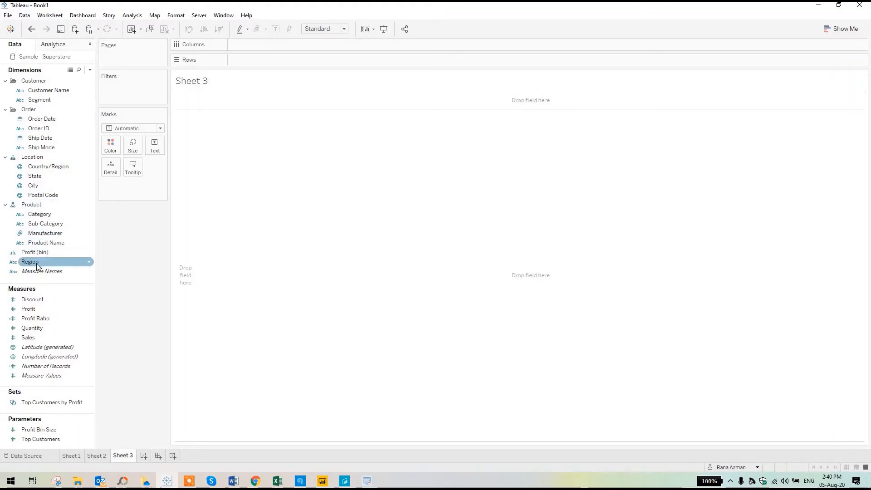
drag(37, 266, 252, 60)
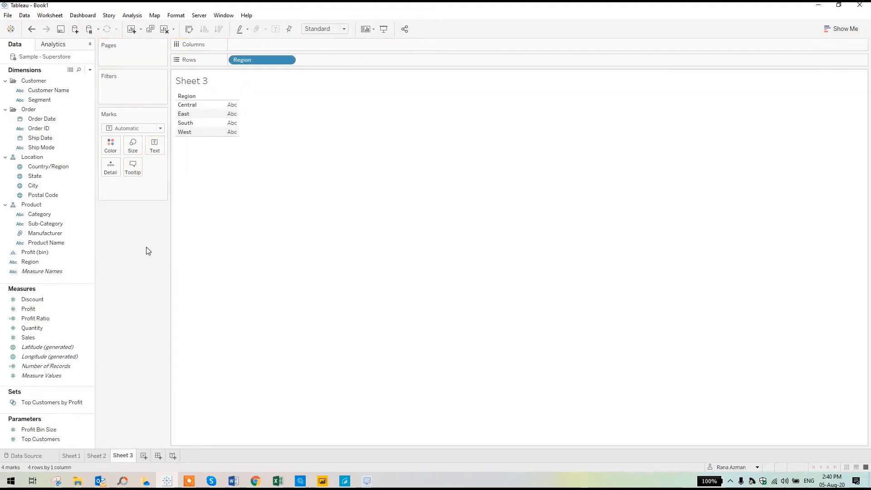
drag(43, 329, 255, 46)
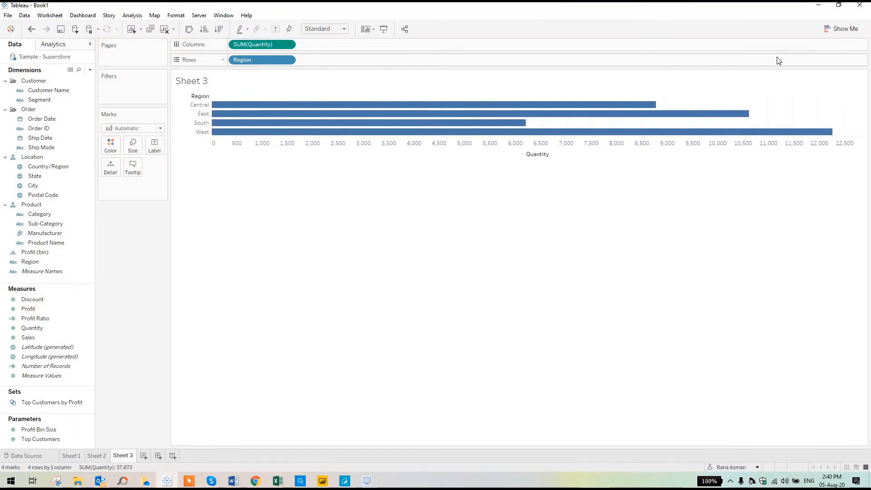
- Convert the quantity by region bars into a packed bubbles chart and hide the chart type choices
click(835, 30)
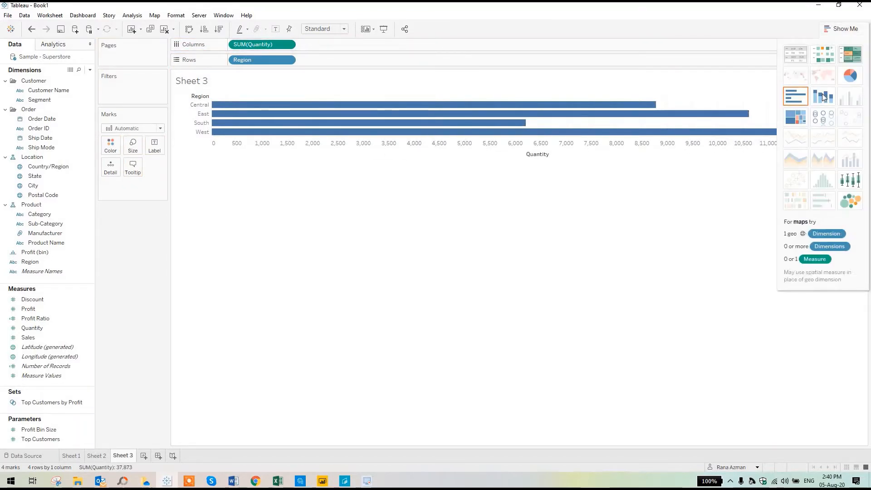
click(856, 207)
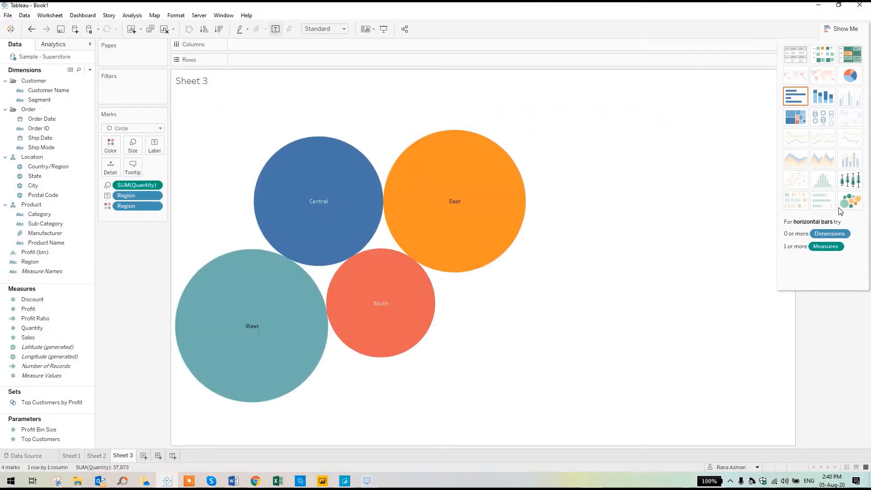
click(840, 29)
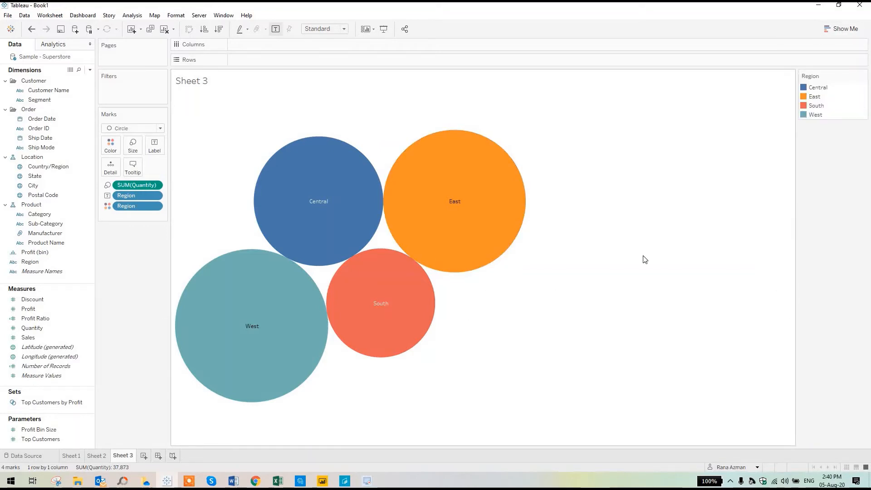
- Examine the Quantity measure's default properties and the aggregation options available for its sum in the bubbles chart
mouse_move(285, 351)
right_click(133, 186)
click(121, 242)
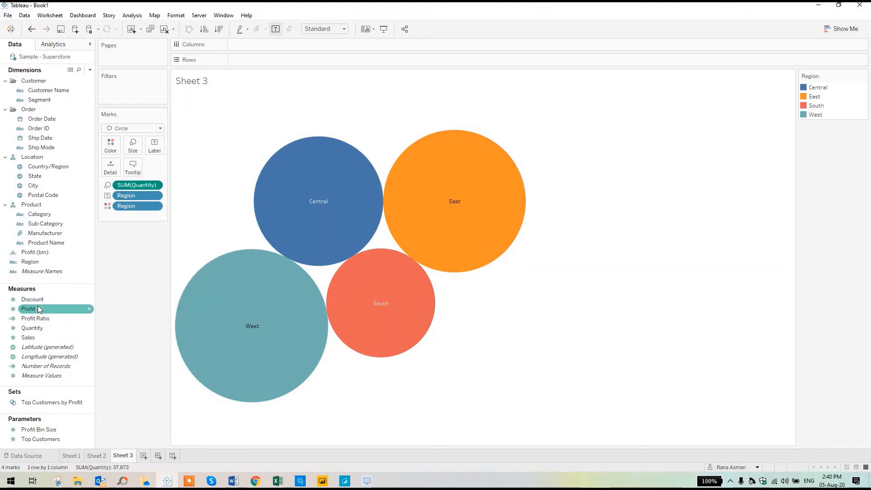
right_click(43, 330)
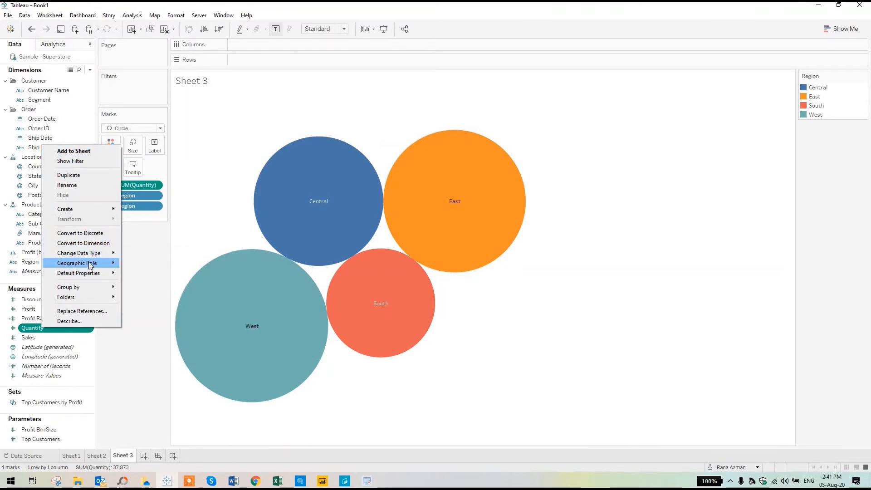
mouse_move(89, 274)
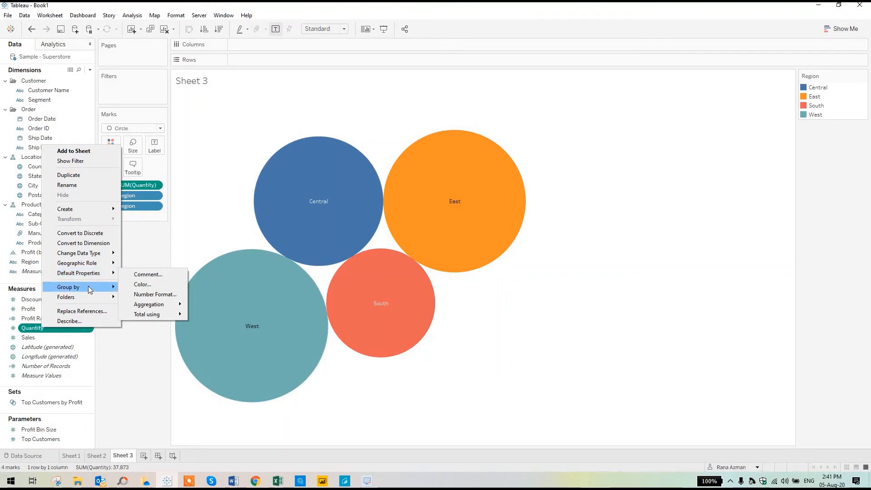
click(129, 340)
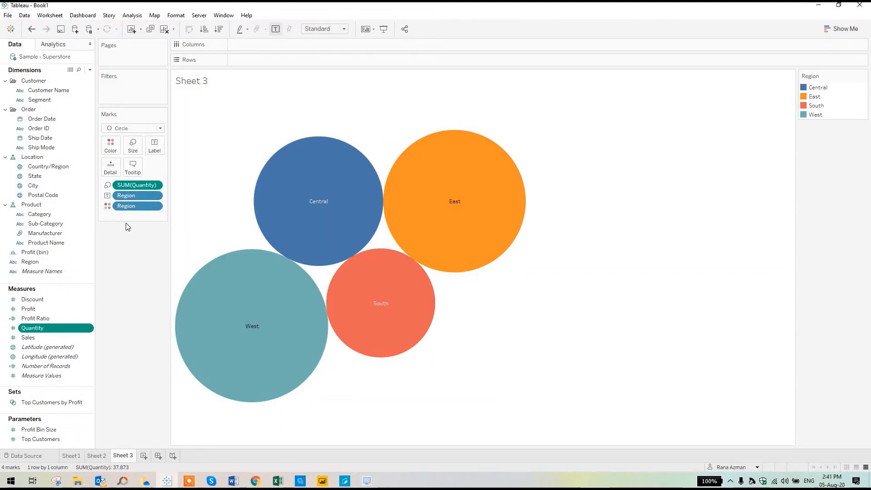
right_click(135, 185)
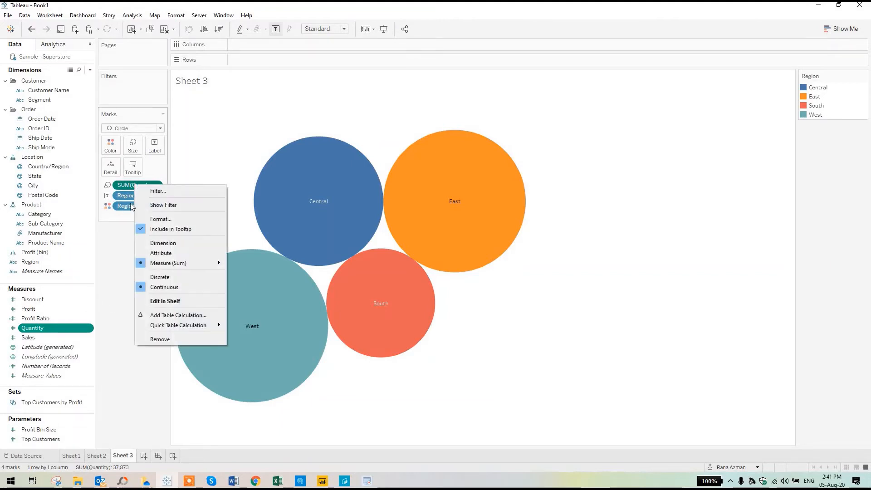
click(115, 256)
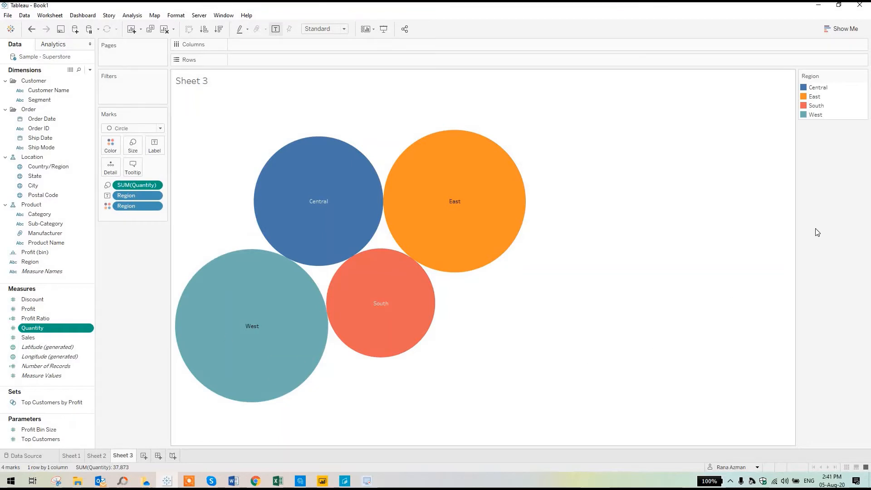
right_click(126, 185)
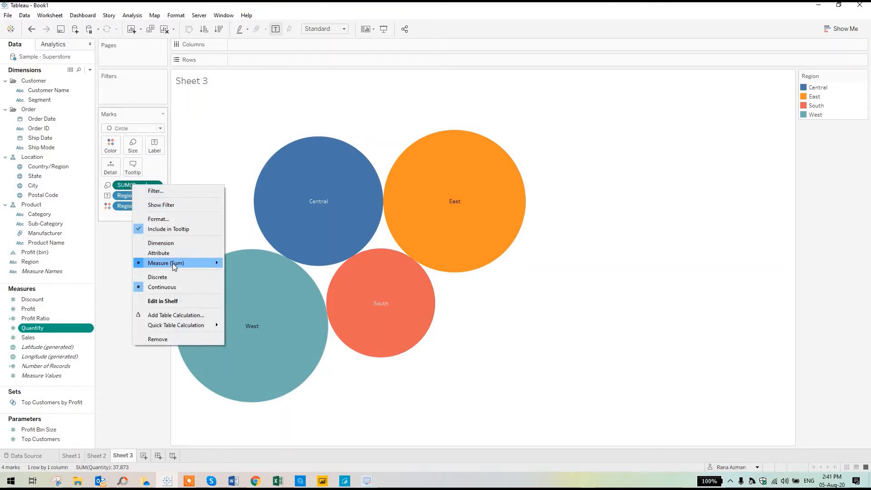
mouse_move(172, 262)
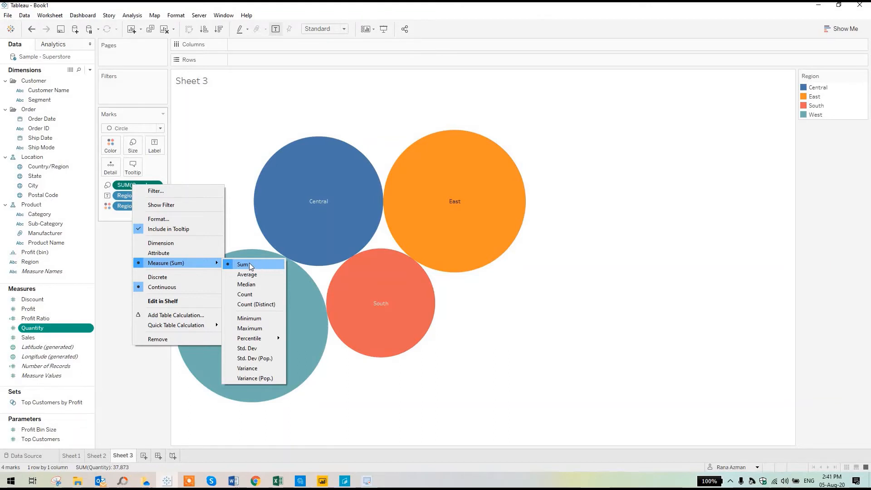
click(117, 259)
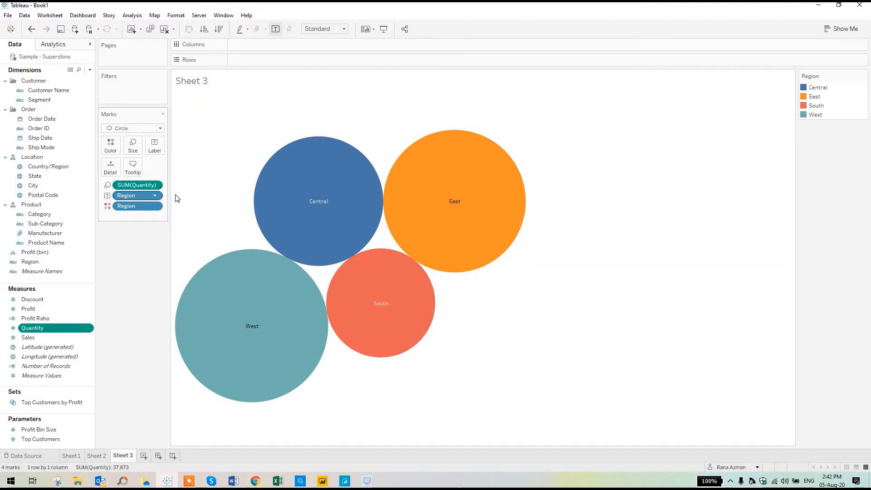
- Add Quantity to the labels of the region bubbles alongside the region names
mouse_move(239, 307)
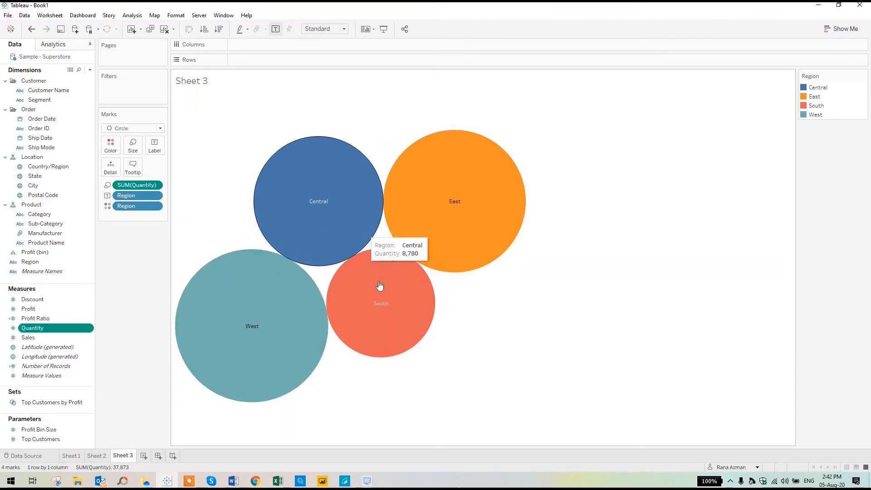
mouse_move(444, 232)
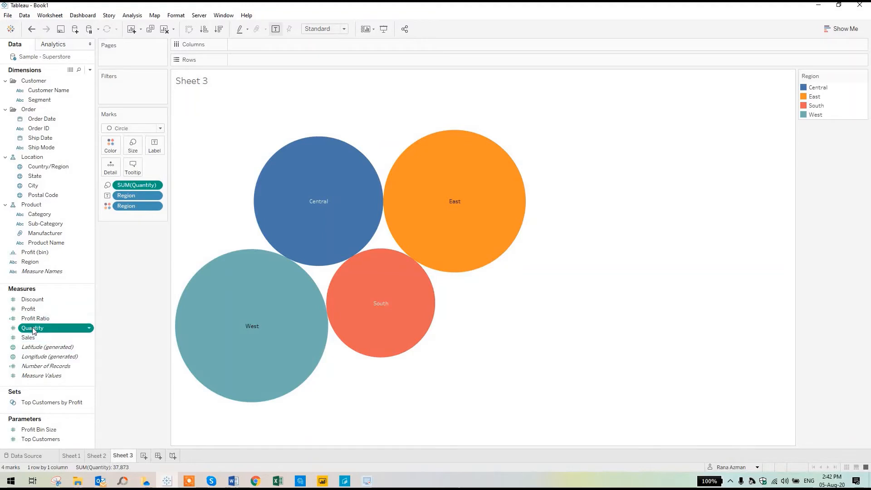
drag(40, 330, 154, 147)
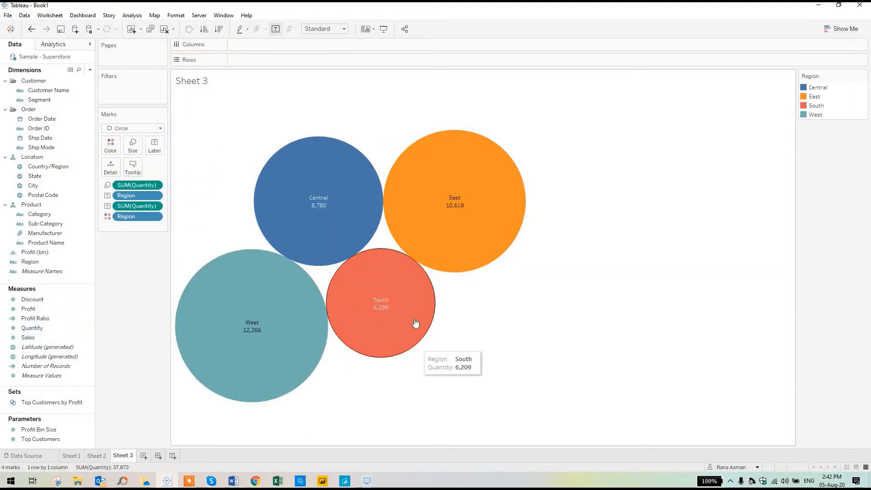
- Title the packed bubbles sheet "Quantity Sold By Region"
double_click(242, 90)
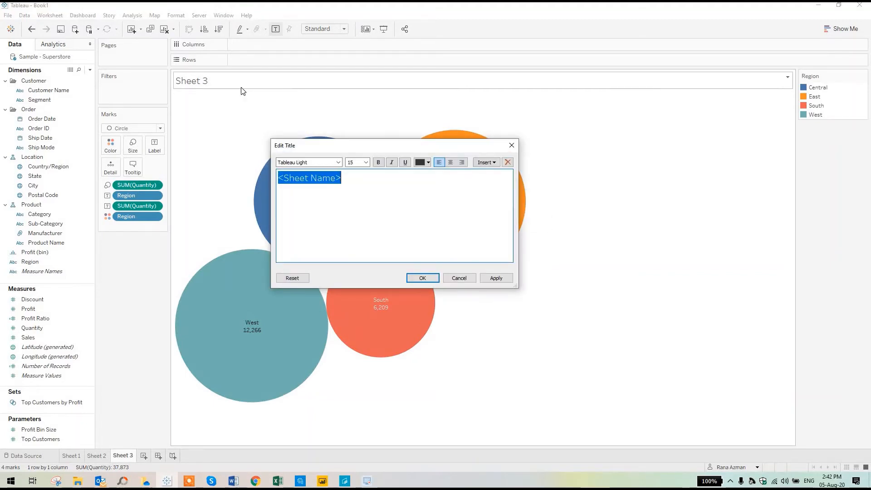
text(Q)
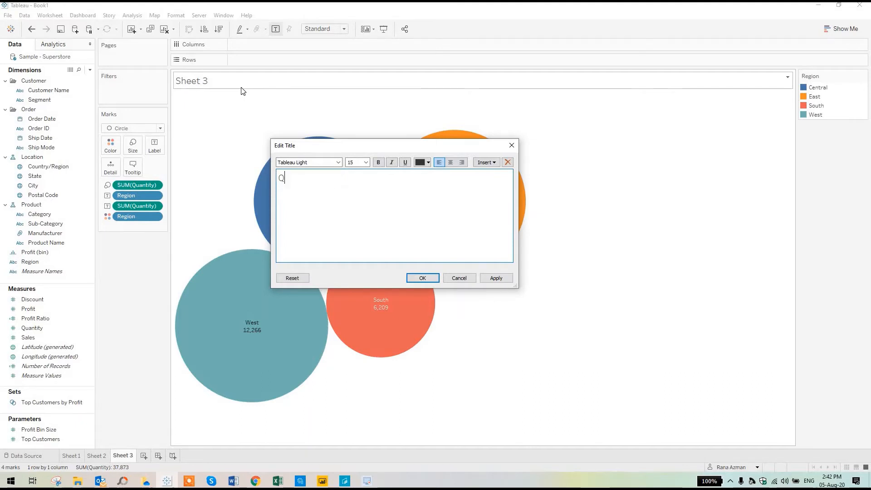
text(uantity Sold By Region)
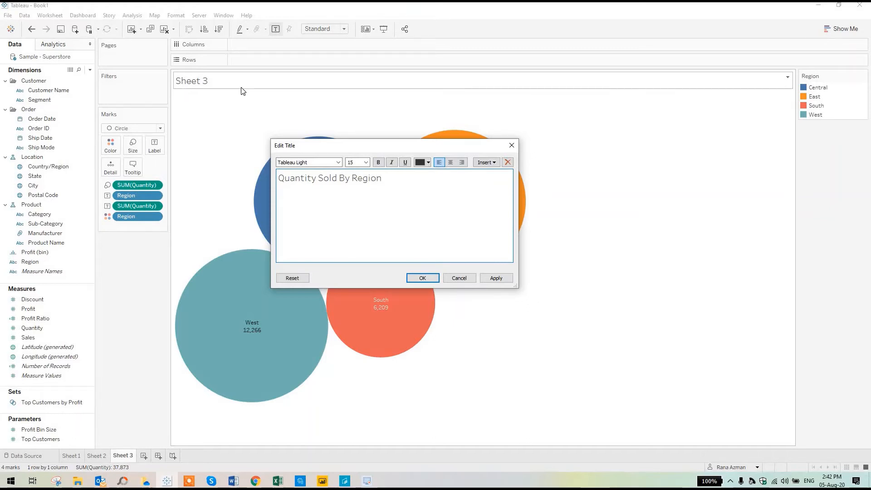
click(423, 278)
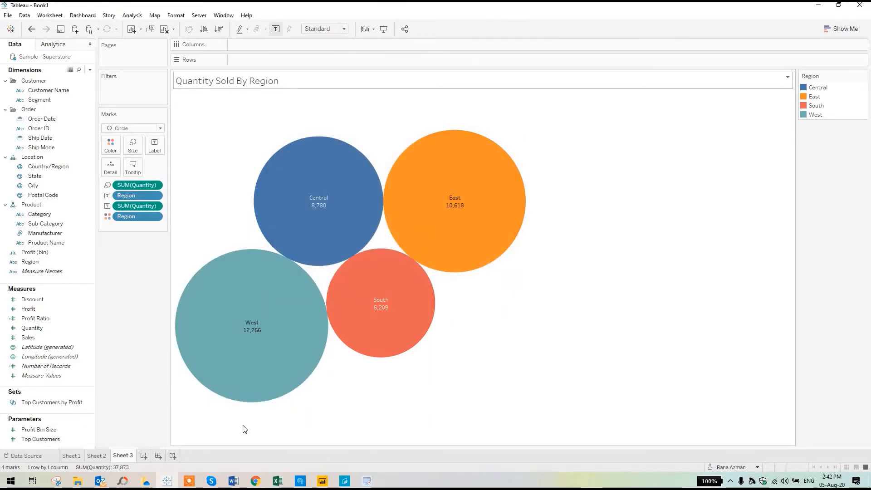
- Add another worksheet and build a bar chart with State in the rows and Profit in the columns
click(145, 455)
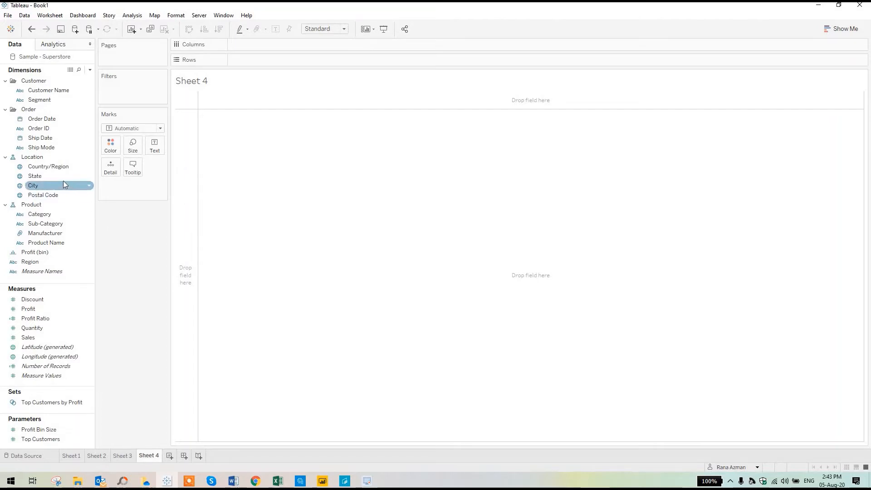
drag(48, 177, 265, 61)
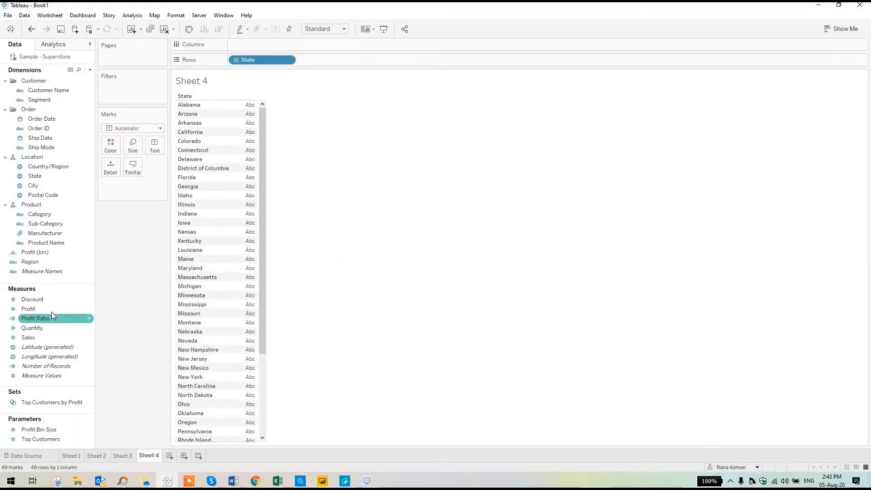
click(34, 327)
click(39, 311)
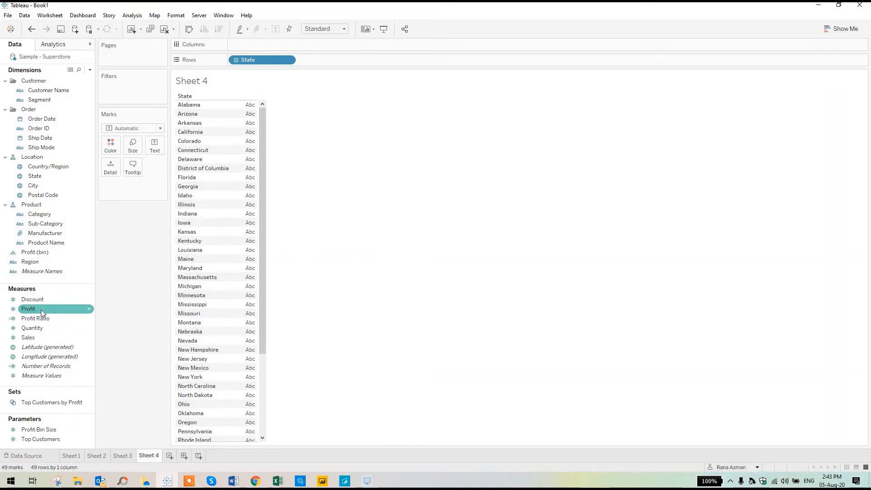
drag(40, 310, 280, 48)
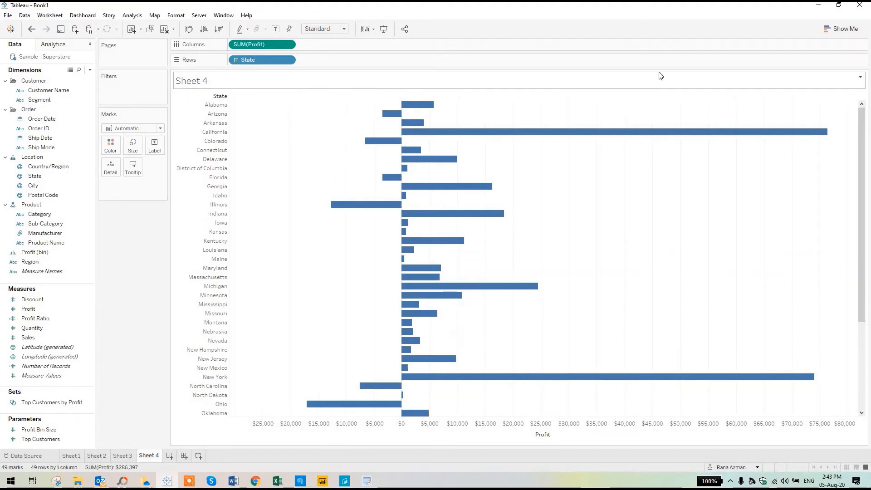
- Convert the profit by state bars into a filled map and hide the chart type choices
click(834, 30)
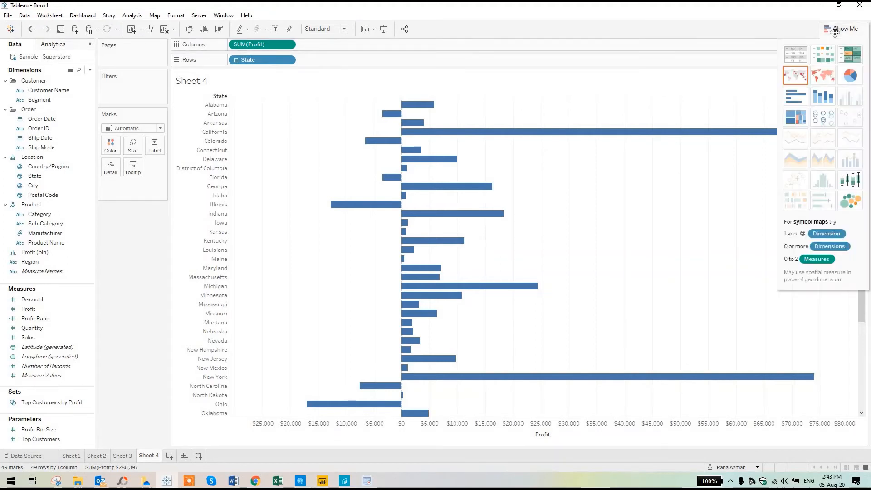
click(821, 78)
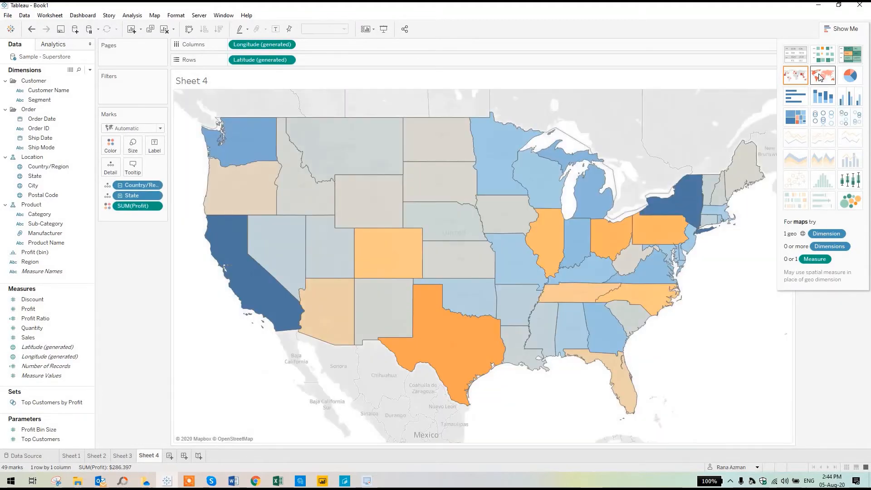
click(840, 29)
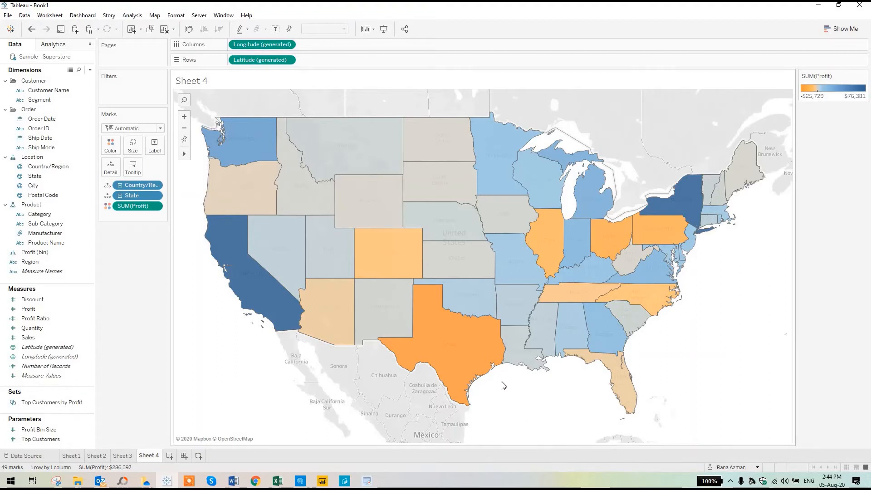
- Inspect the profit of individual states on the map and turn on the mark labels
mouse_move(243, 268)
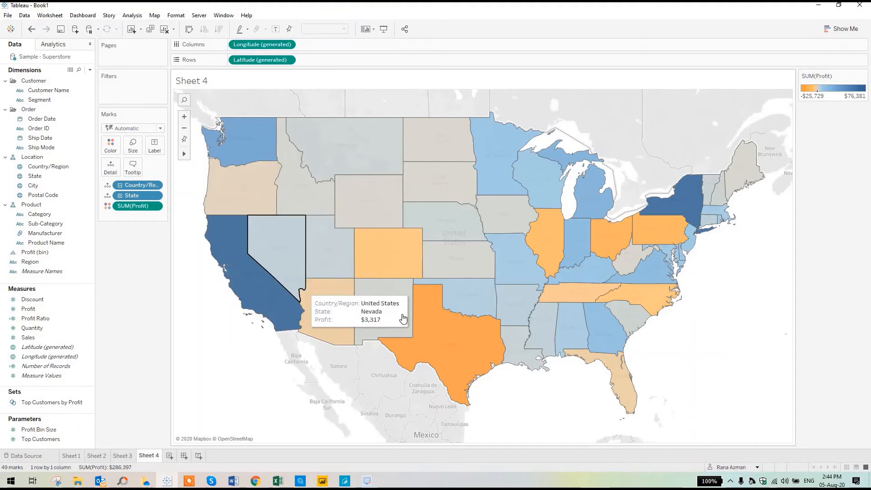
mouse_move(433, 327)
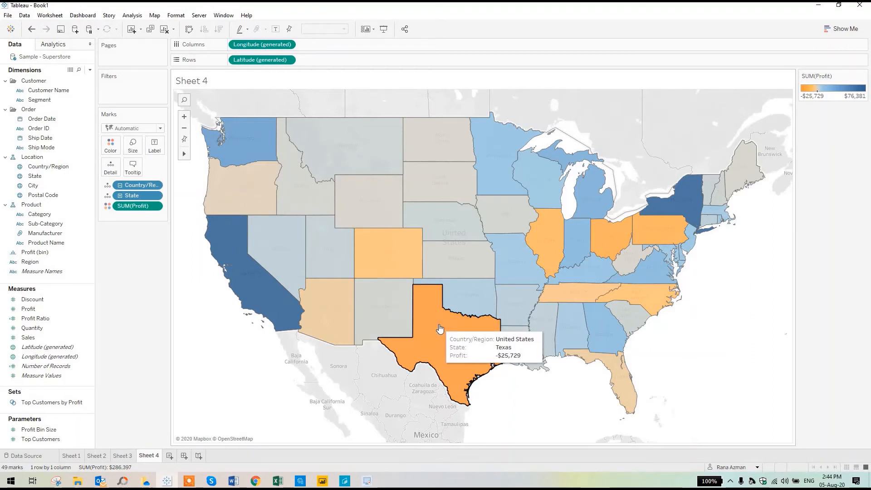
click(276, 29)
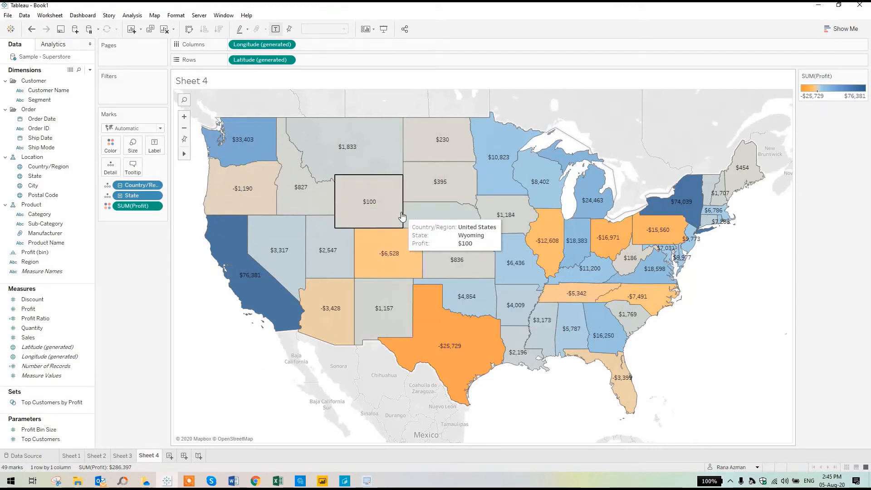
- Title the filled map sheet "Profit By States"
double_click(233, 81)
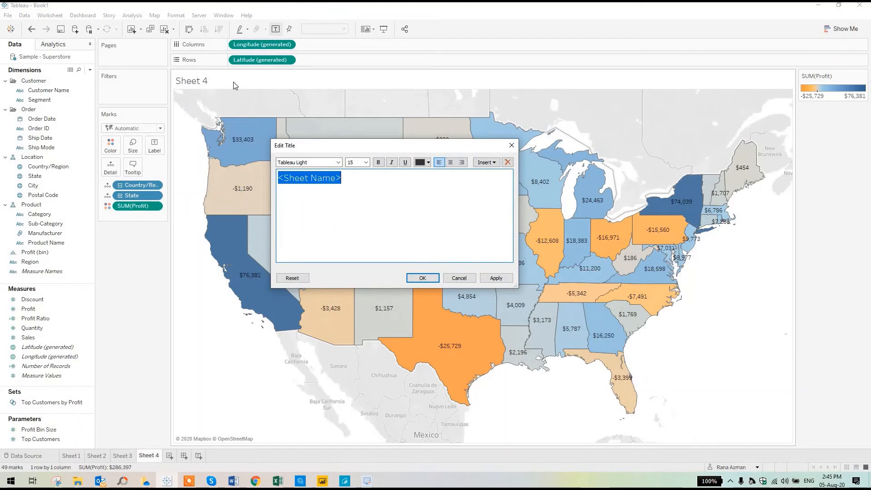
text(Profit By s)
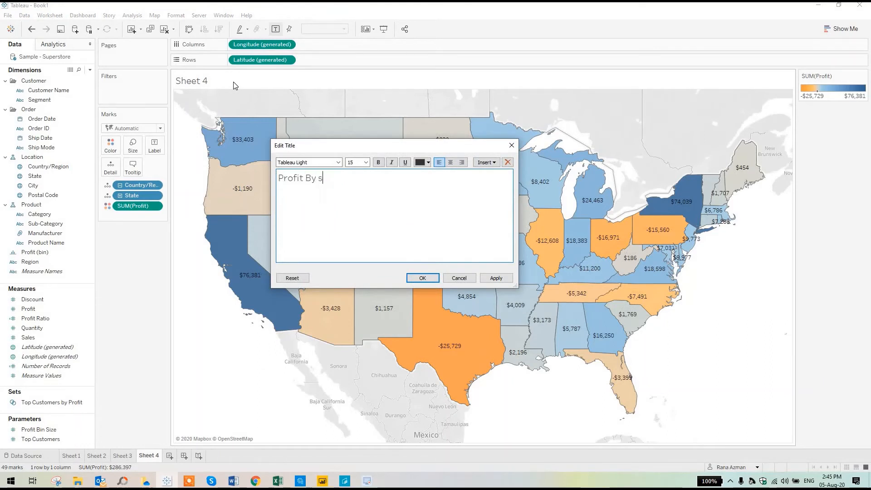
key(BackSpace)
click(422, 278)
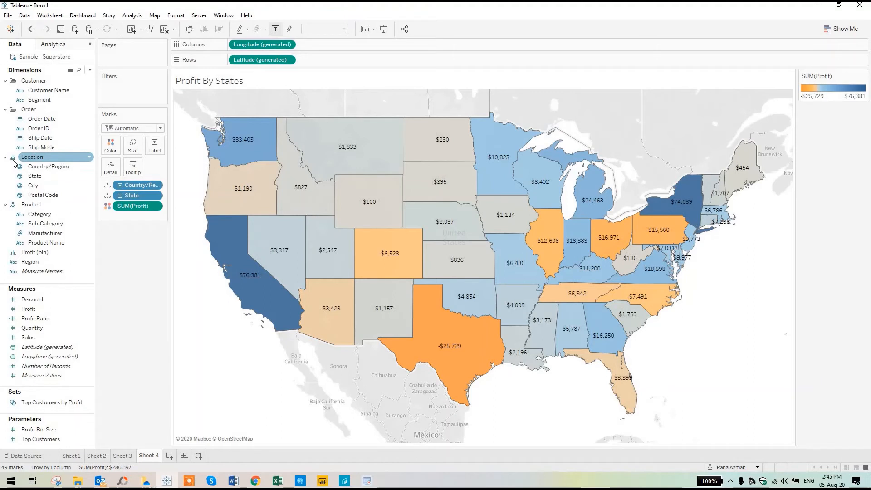
- Collapse and re-expand the Customer and Order folders to examine how the dimensions are grouped, including the Product hierarchy
click(5, 82)
click(6, 83)
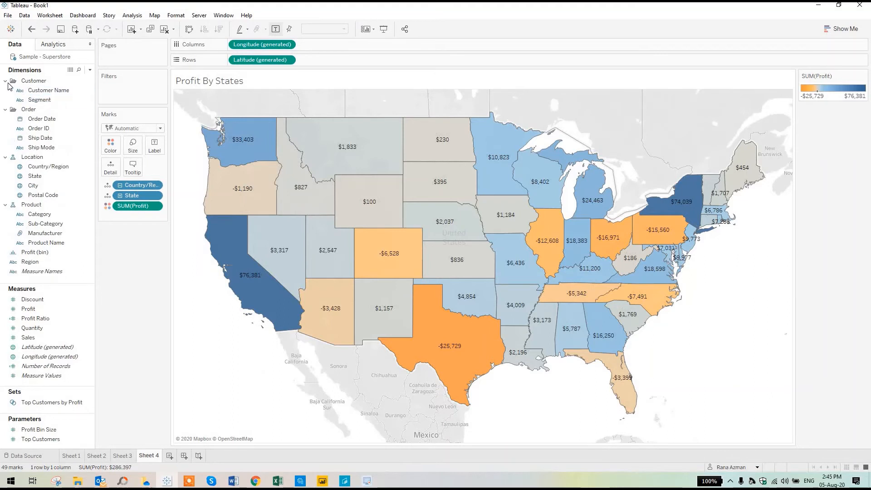
click(5, 82)
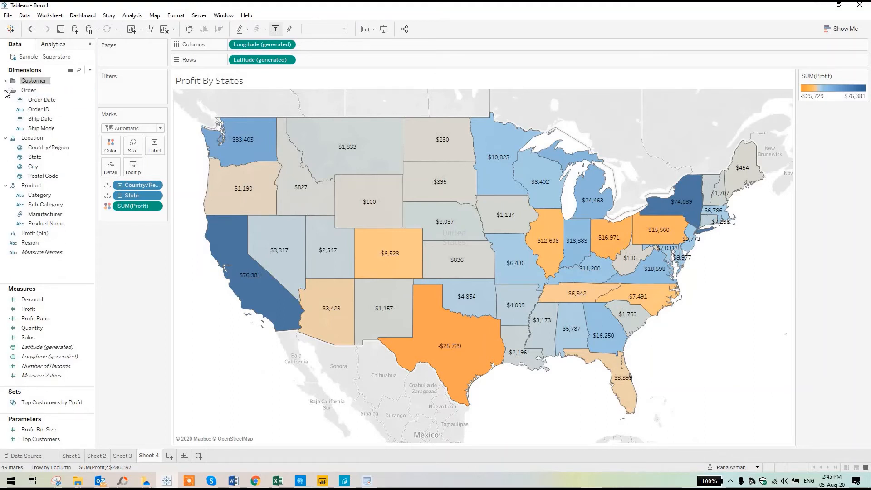
click(5, 92)
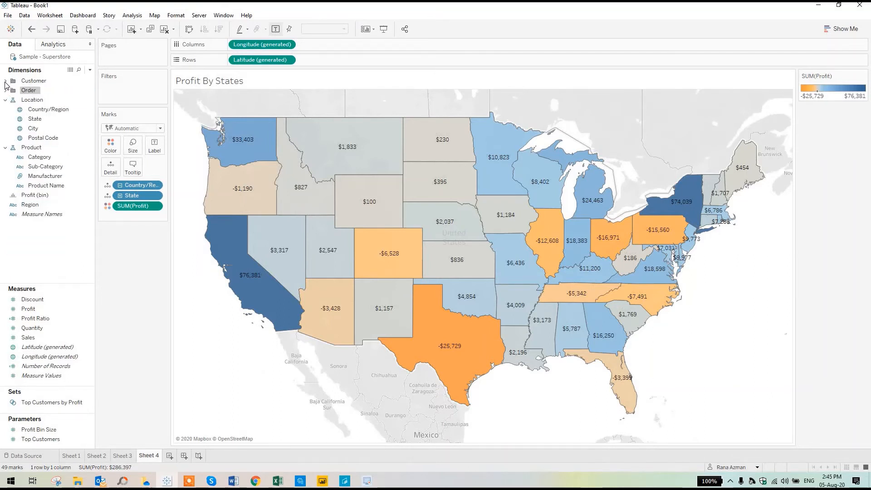
click(6, 83)
click(6, 111)
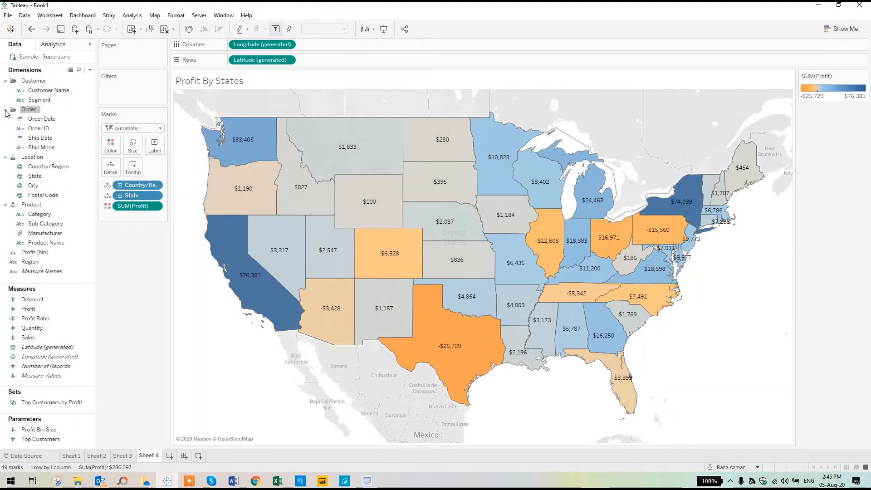
click(12, 129)
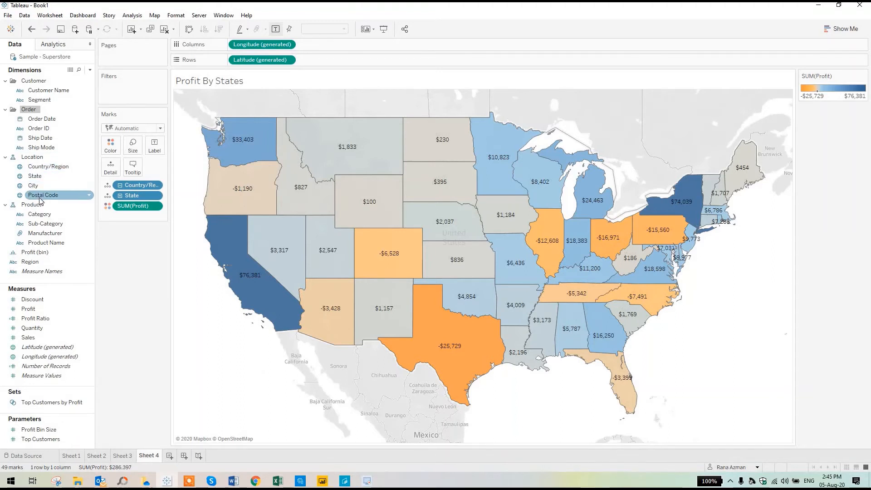
click(9, 206)
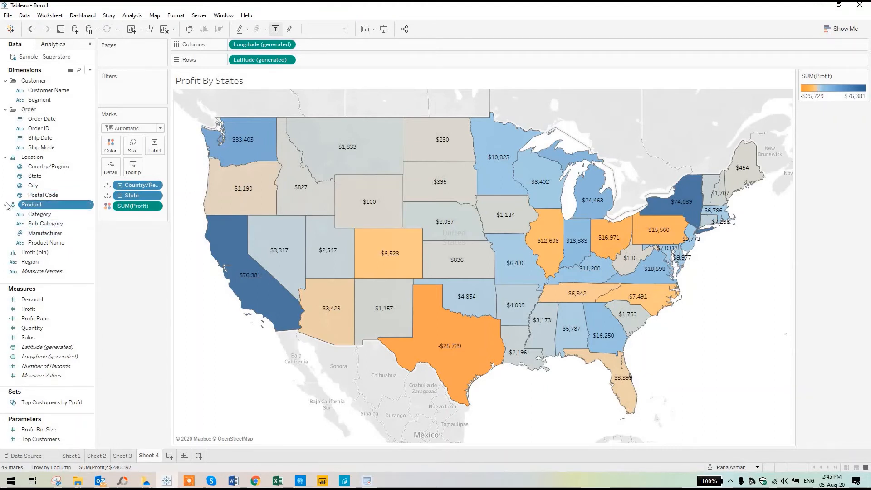
- Collapse the Location, Order and Customer groups and re-expand Location to examine its geographic fields
click(6, 157)
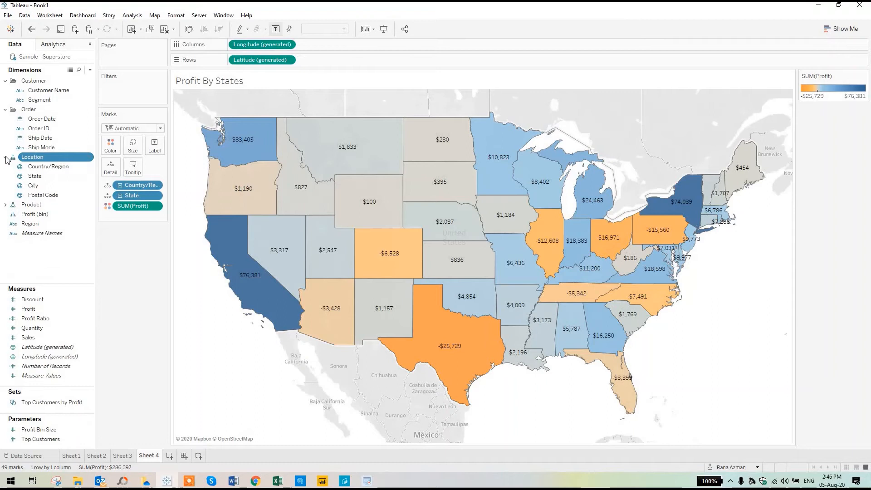
click(5, 110)
click(6, 81)
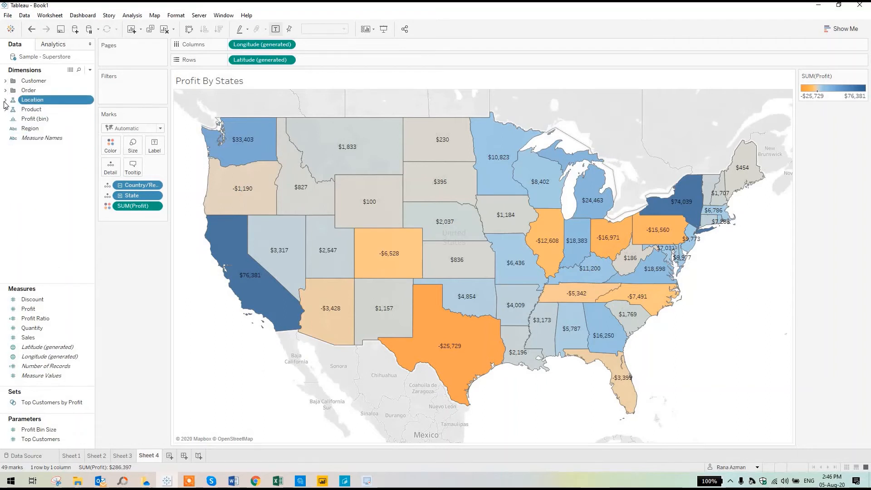
click(5, 100)
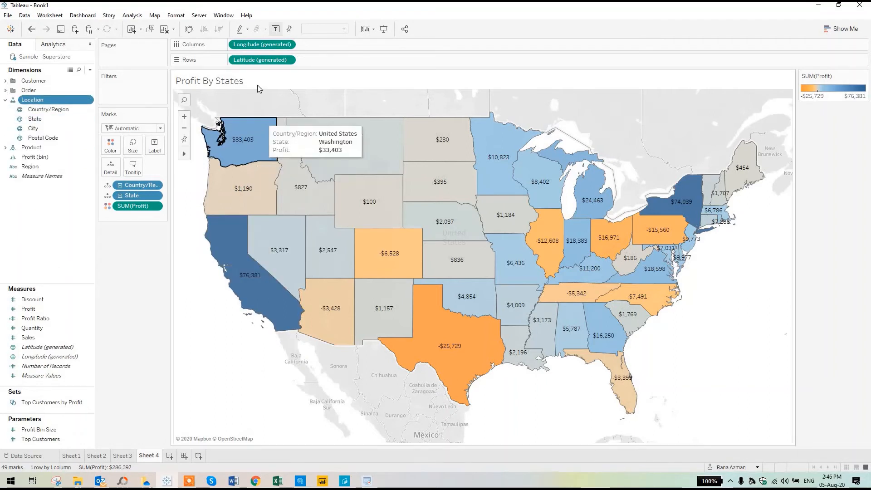
- Add a new worksheet, expand the Customer, Order and Product groups, and place Order Date on the rows by year
click(169, 454)
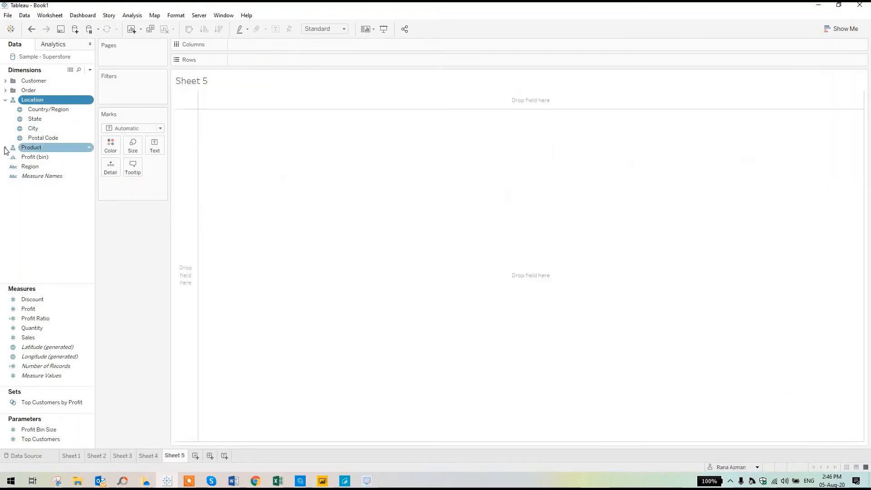
click(5, 90)
click(6, 81)
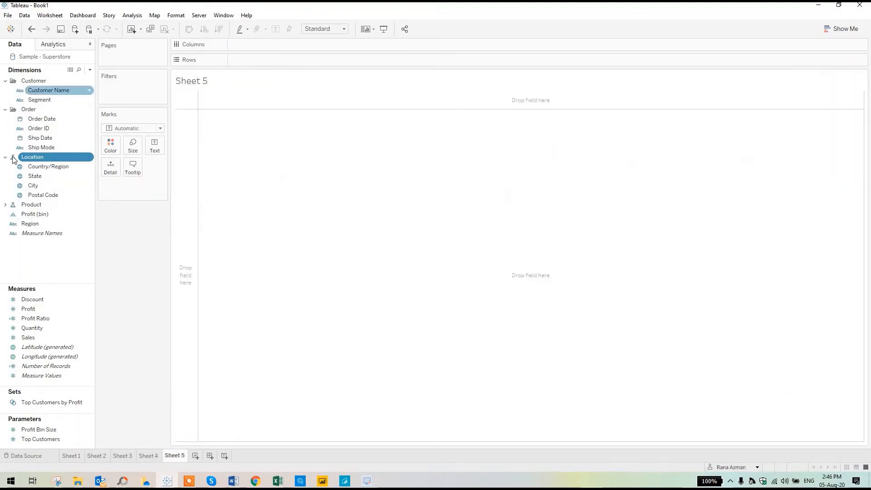
click(6, 205)
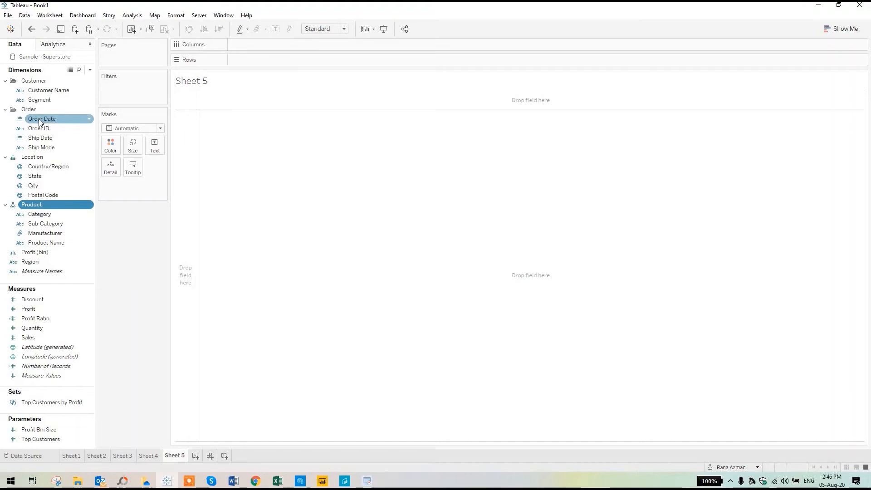
drag(41, 119, 274, 60)
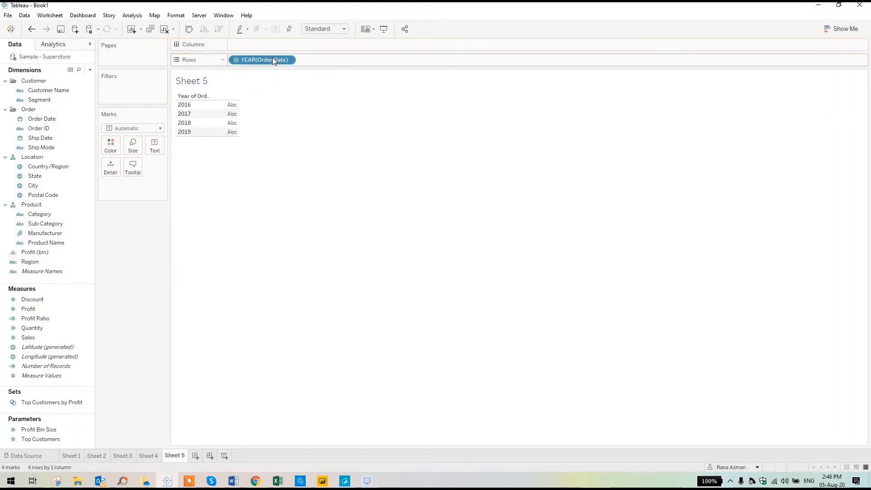
- Drill the Order Date rows down through quarter, month and day, and collapse them back to years
click(236, 60)
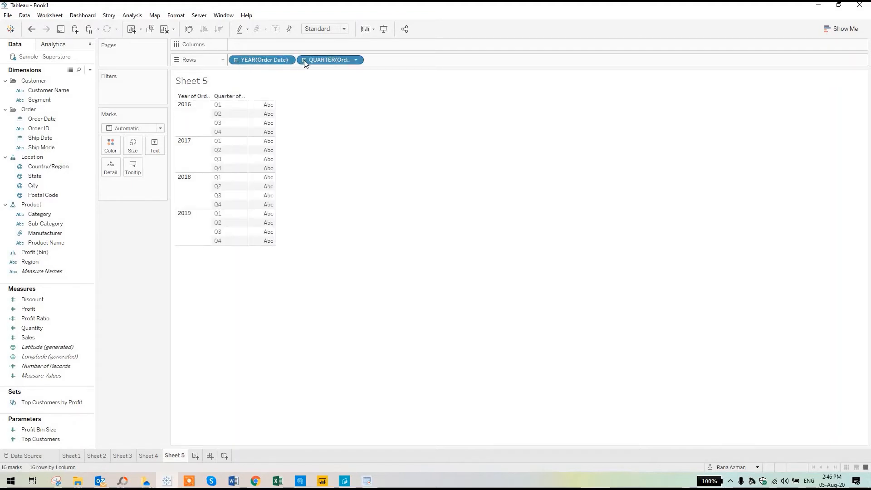
click(304, 60)
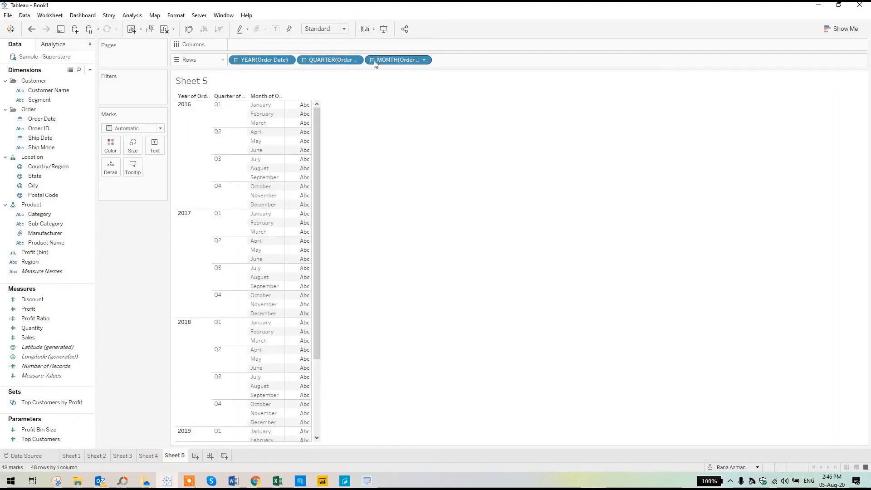
click(373, 60)
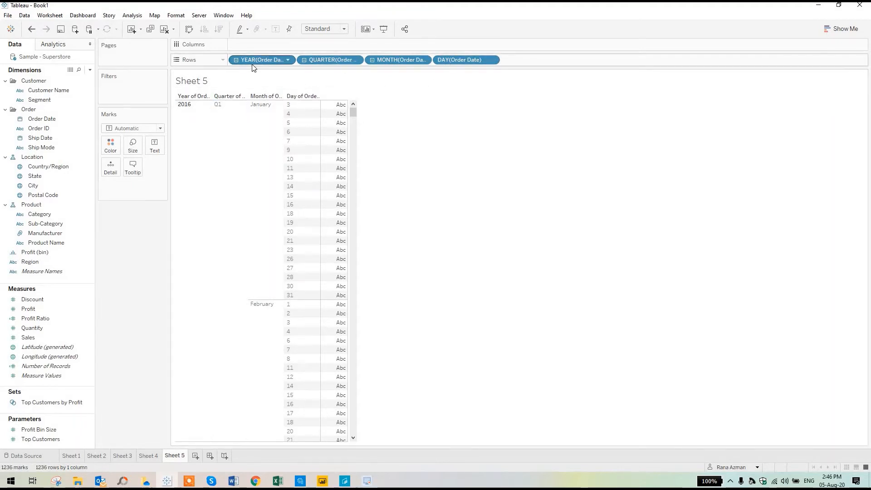
click(236, 60)
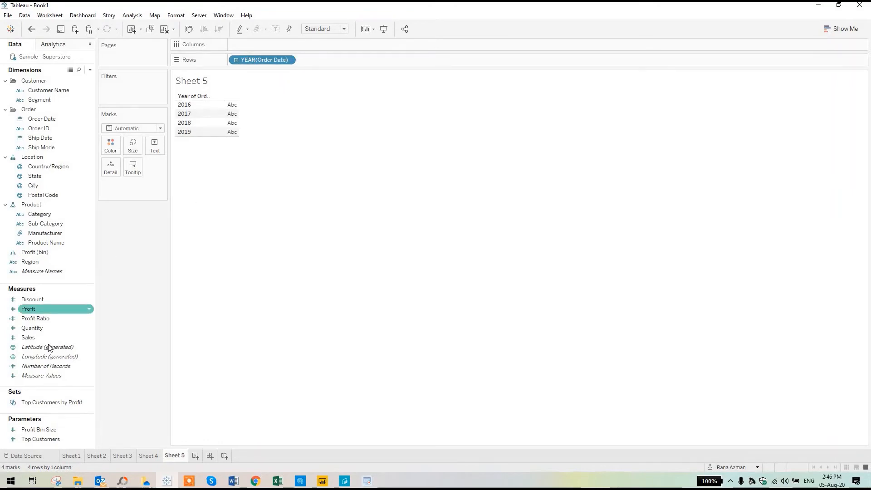
- Plot total Sales by order year as a continuous line chart and turn on its mark labels
drag(46, 338, 276, 45)
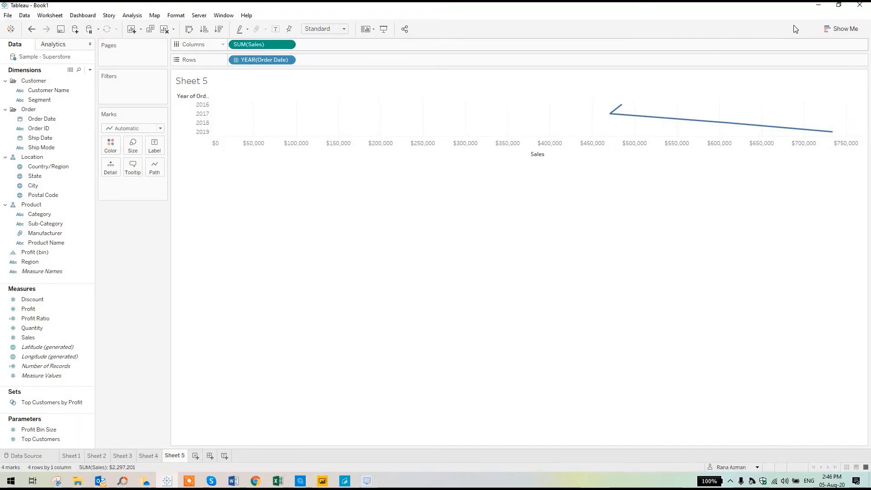
click(835, 24)
click(790, 138)
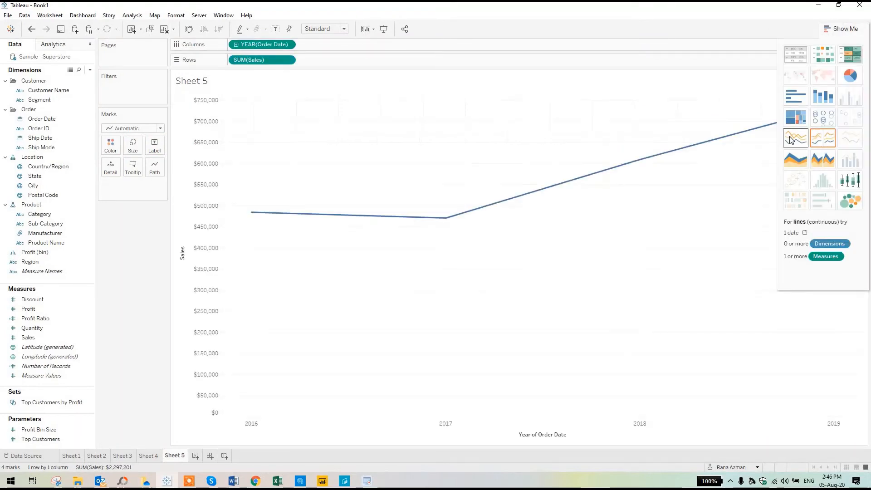
click(847, 28)
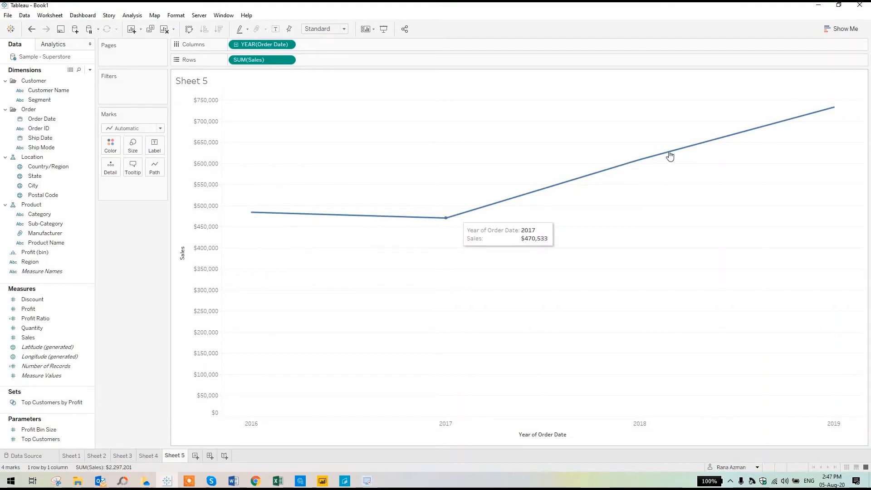
mouse_move(825, 110)
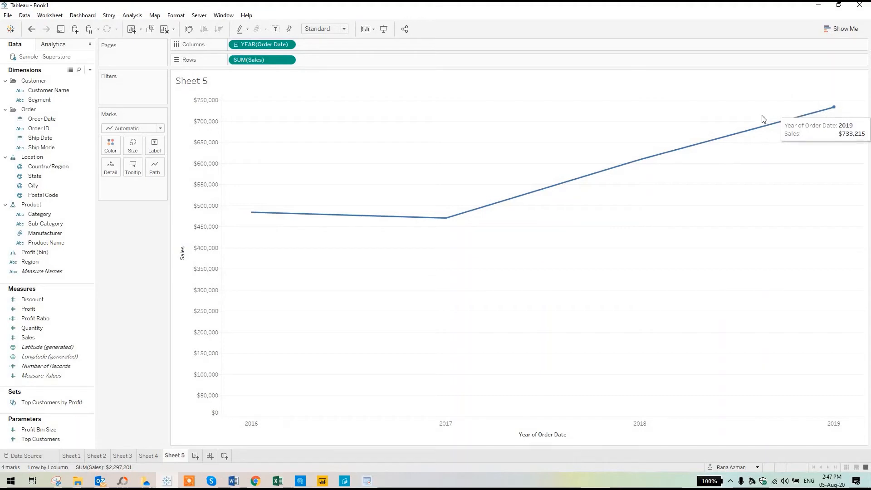
click(275, 29)
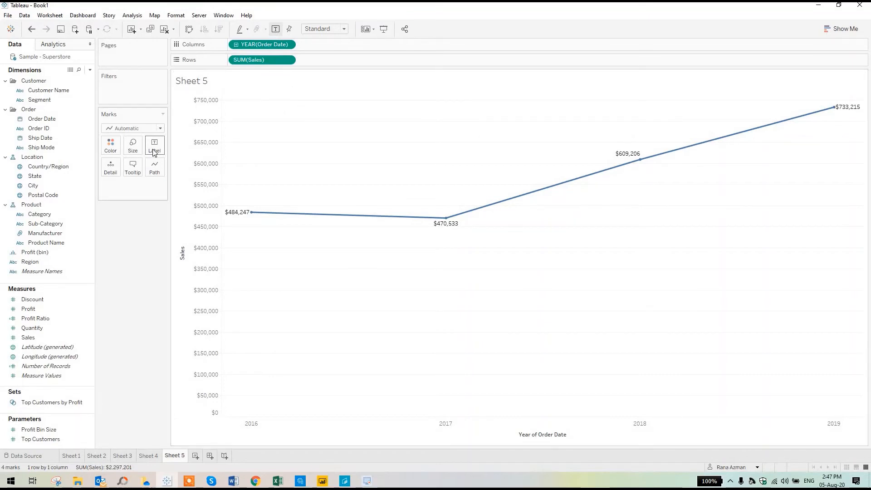
- Try several colours on the sales line, settle on dark teal, and review the mark label options
click(112, 150)
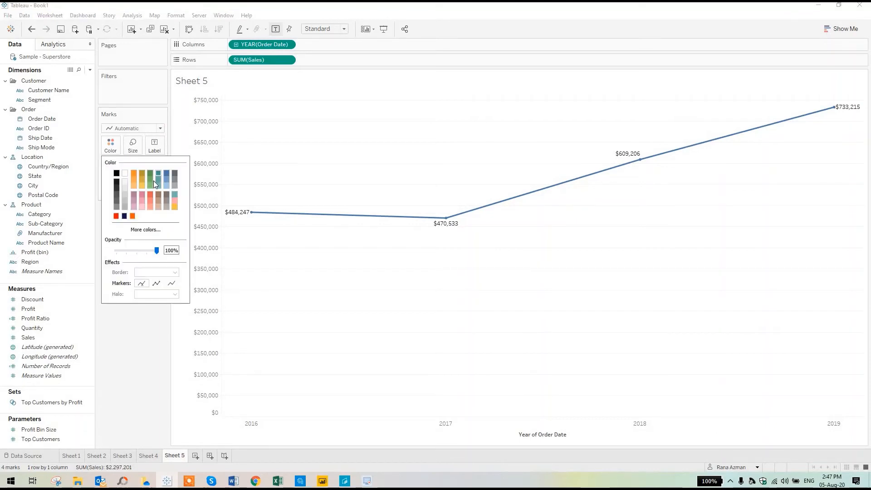
click(151, 179)
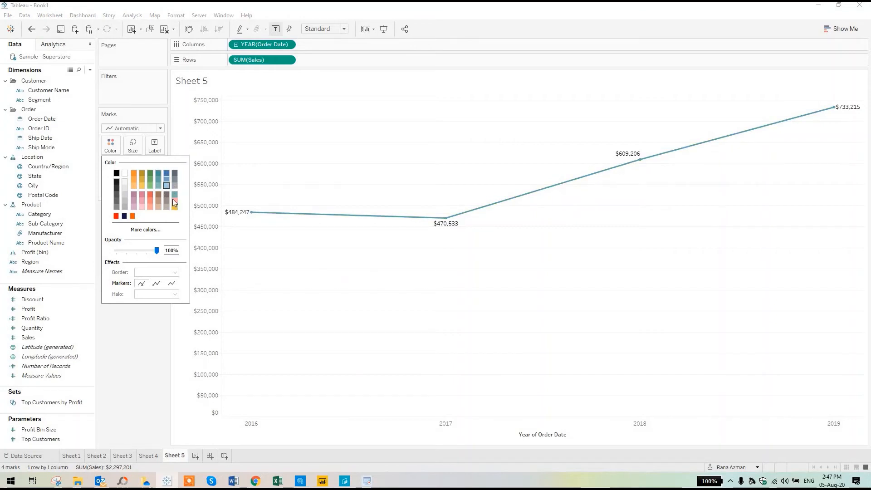
click(174, 200)
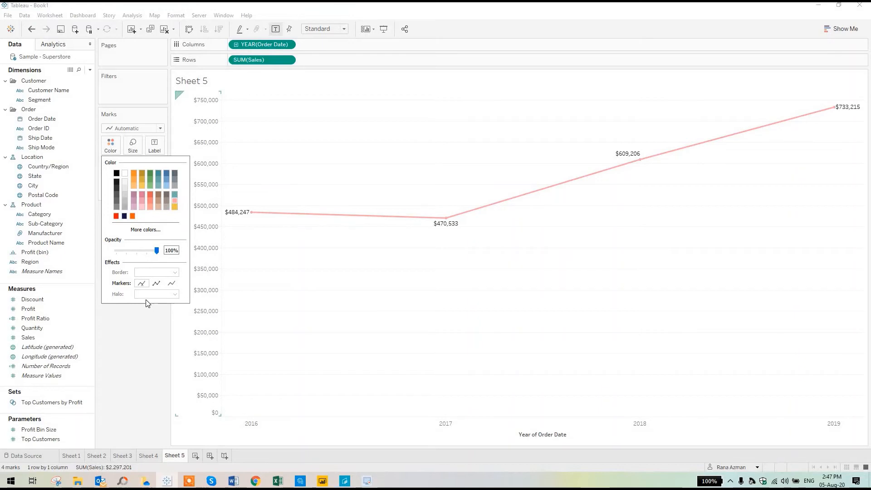
click(158, 173)
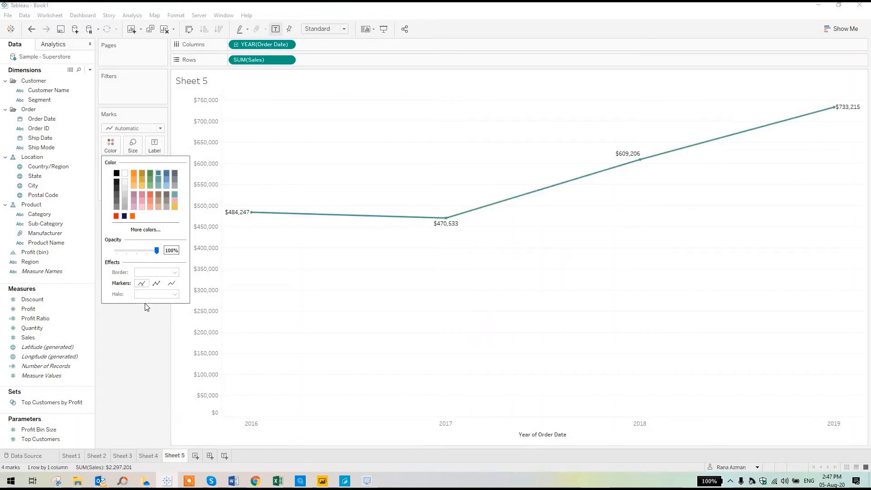
click(145, 311)
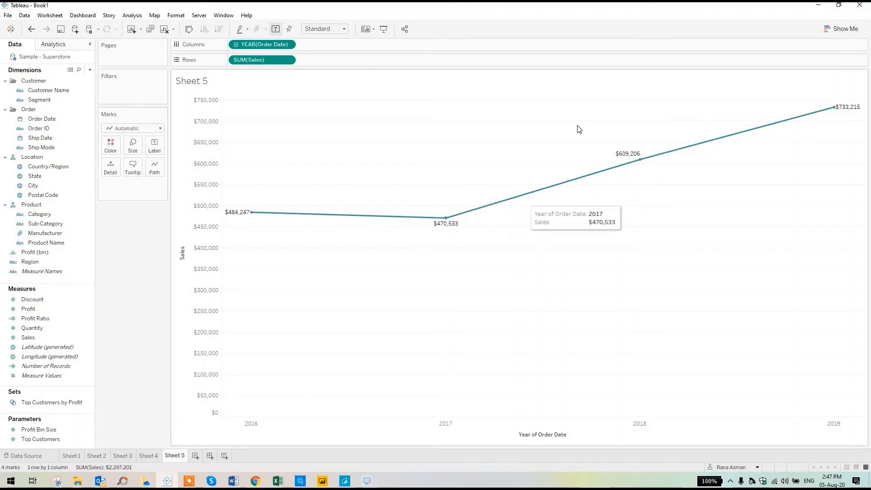
click(155, 144)
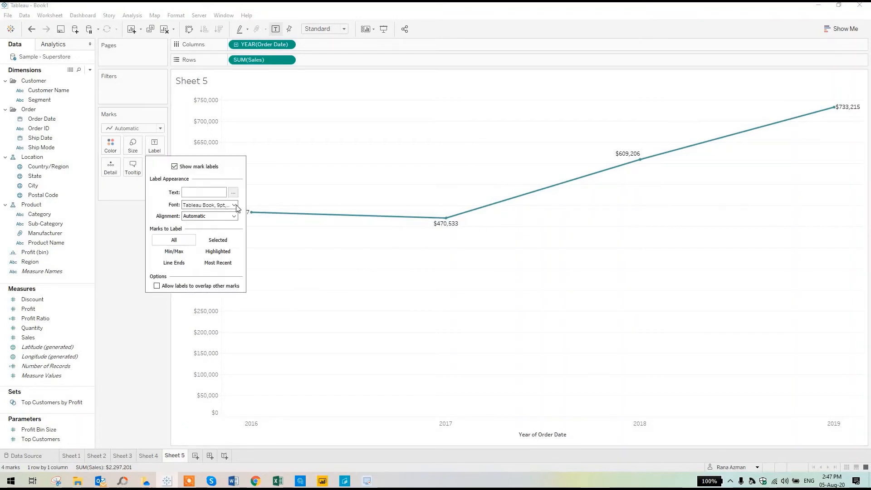
click(124, 212)
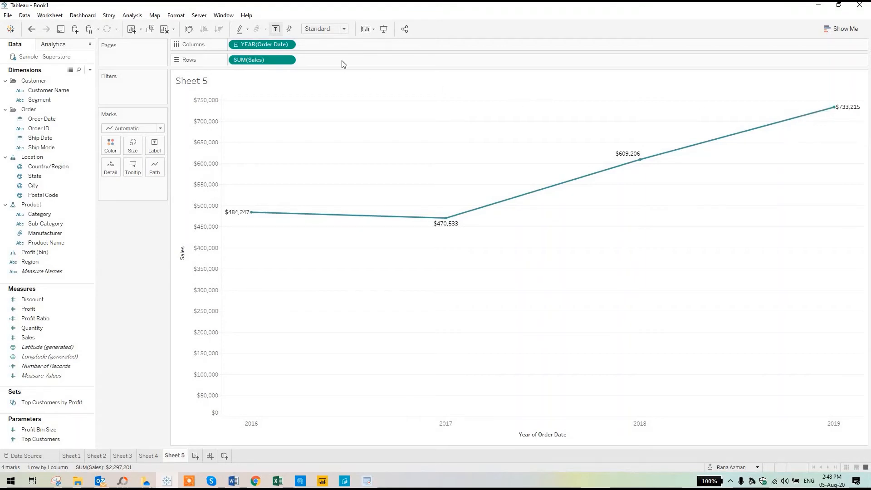
- Drill the Order Date axis down through quarter, month, week and day, and return it to continuous years
click(236, 45)
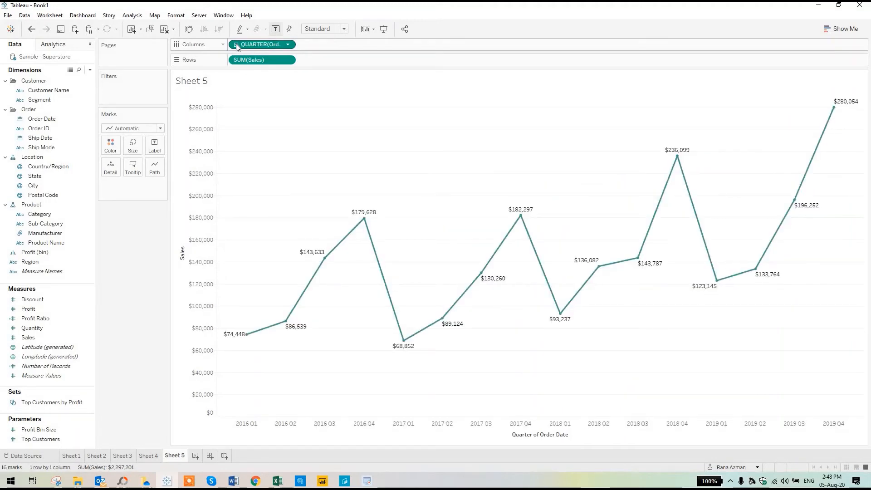
click(236, 45)
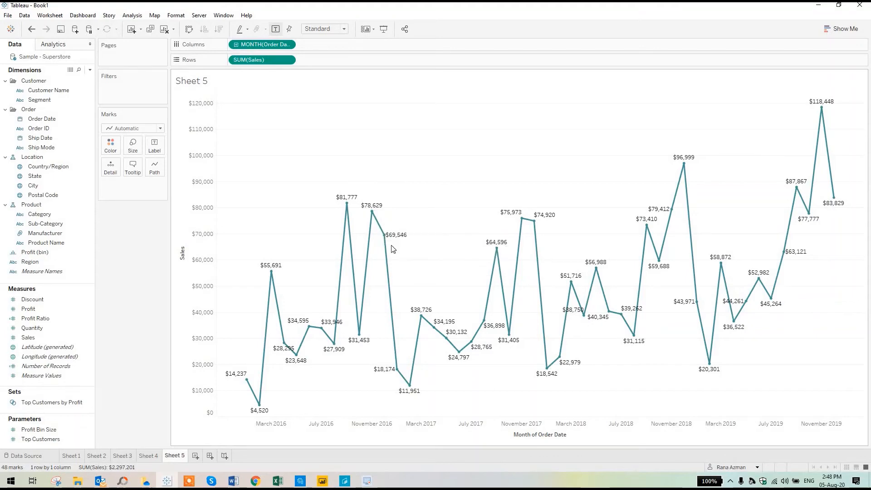
click(236, 45)
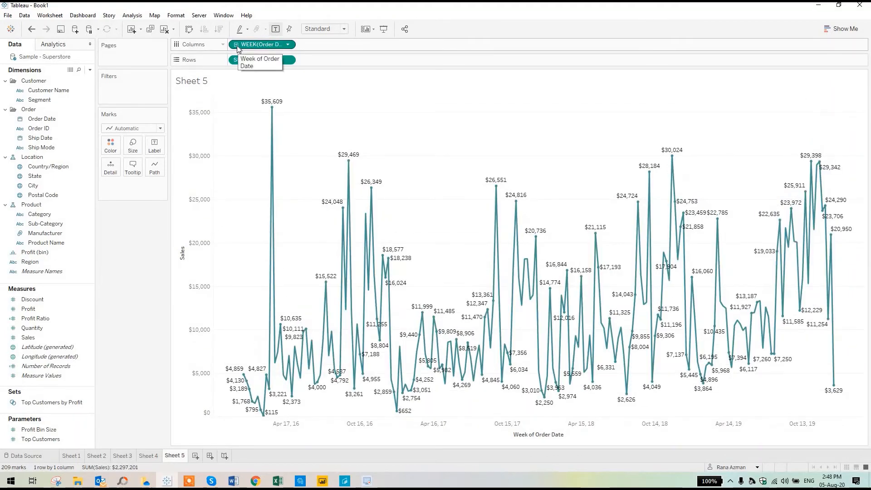
click(236, 45)
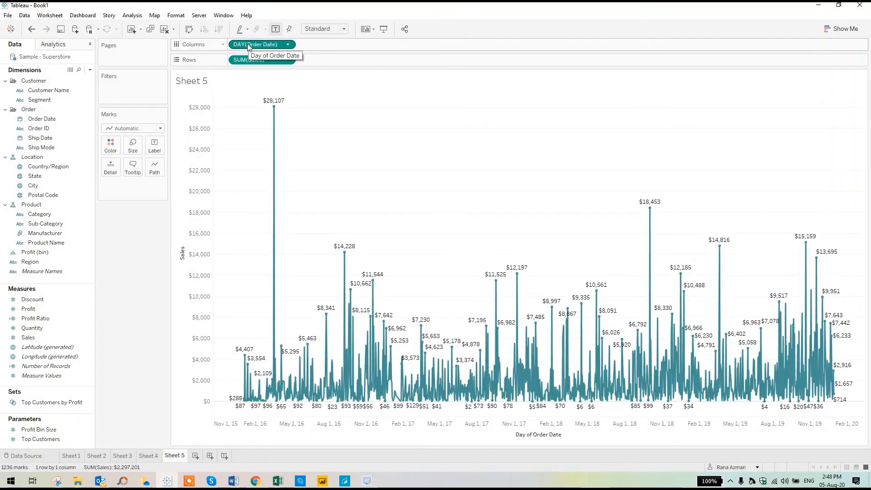
right_click(248, 45)
click(241, 42)
right_click(241, 42)
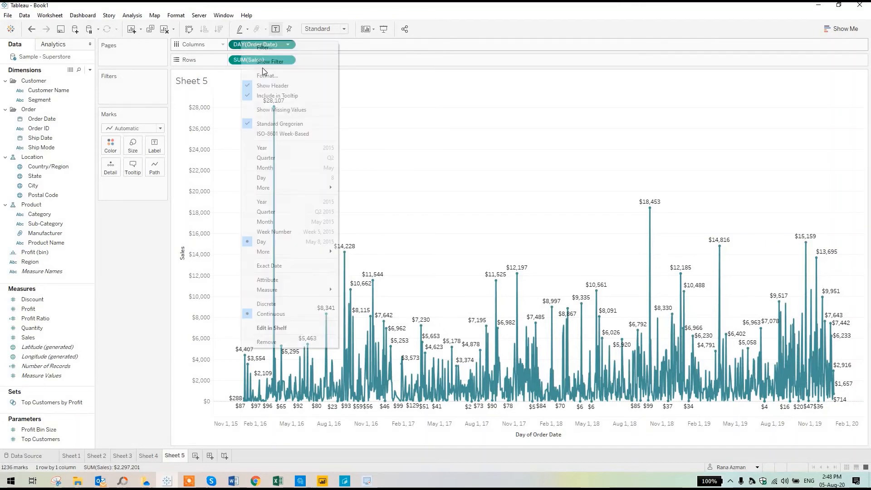
click(298, 202)
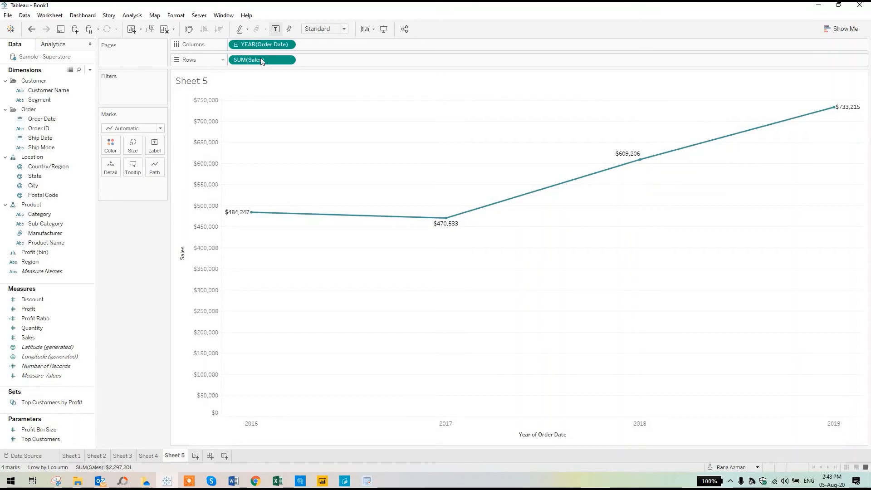
- Break the sales line down by quarter and title the sheet "Sales By Quarter"
click(236, 45)
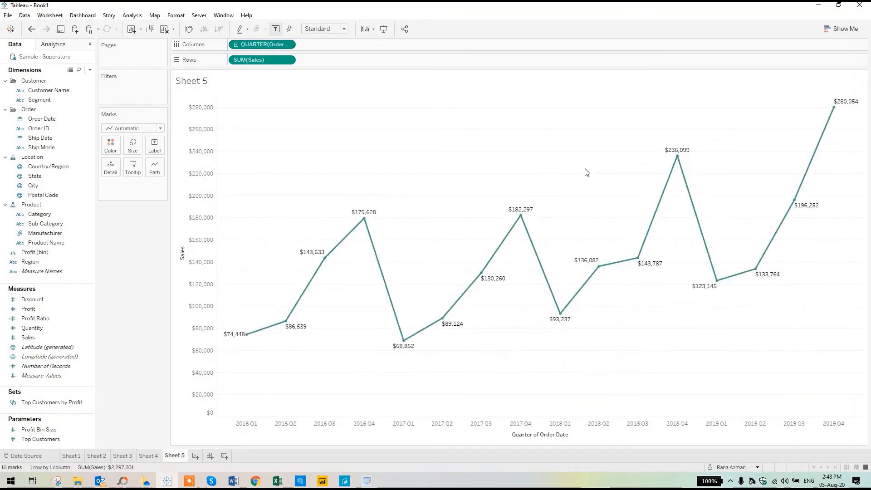
double_click(233, 89)
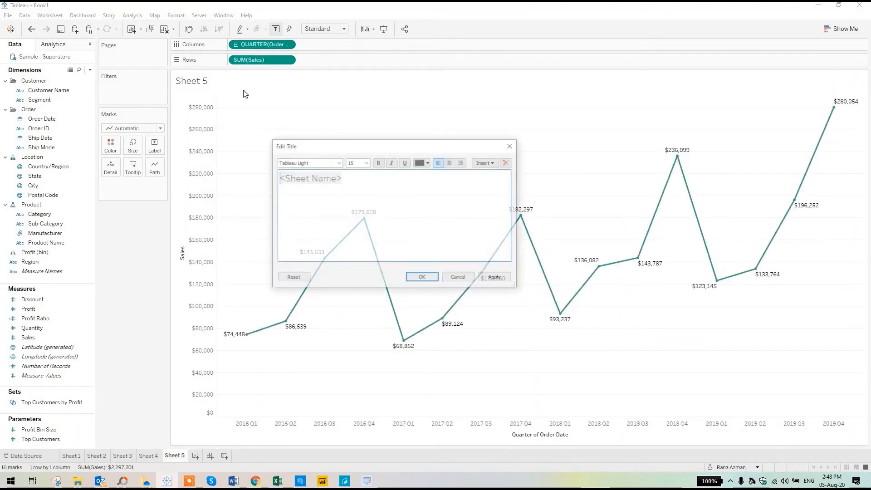
click(514, 144)
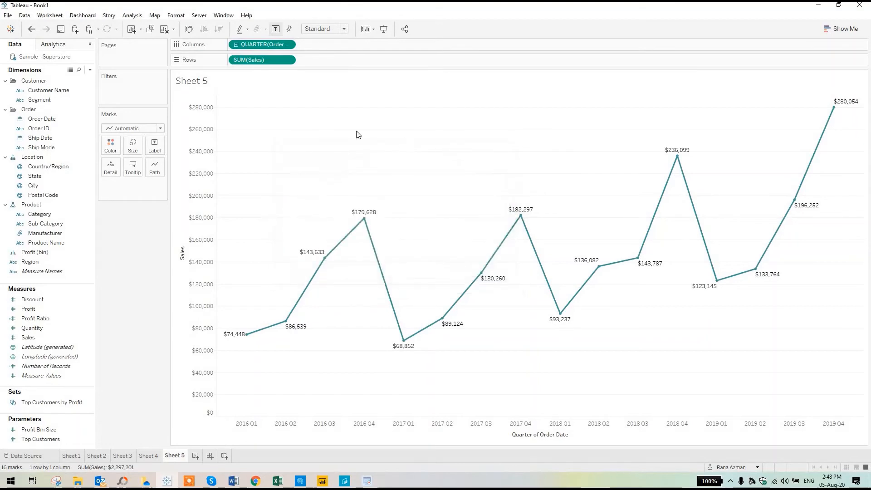
key(ctrl+a)
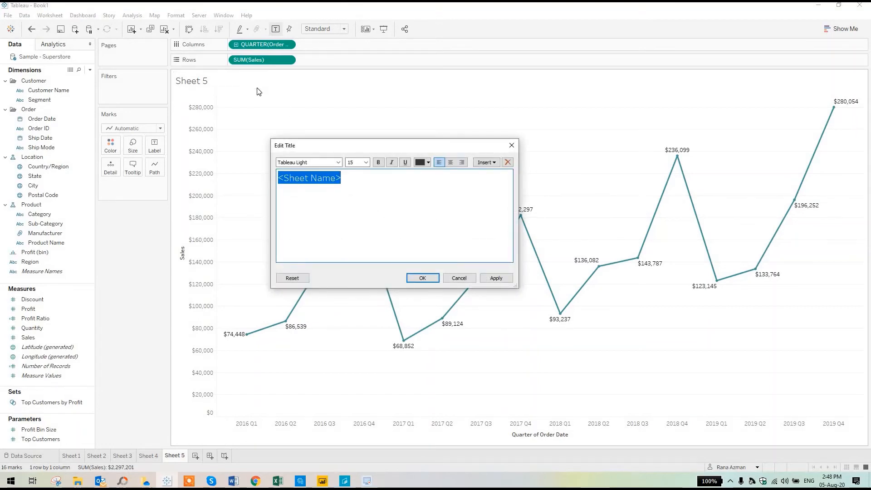
text(Sales By)
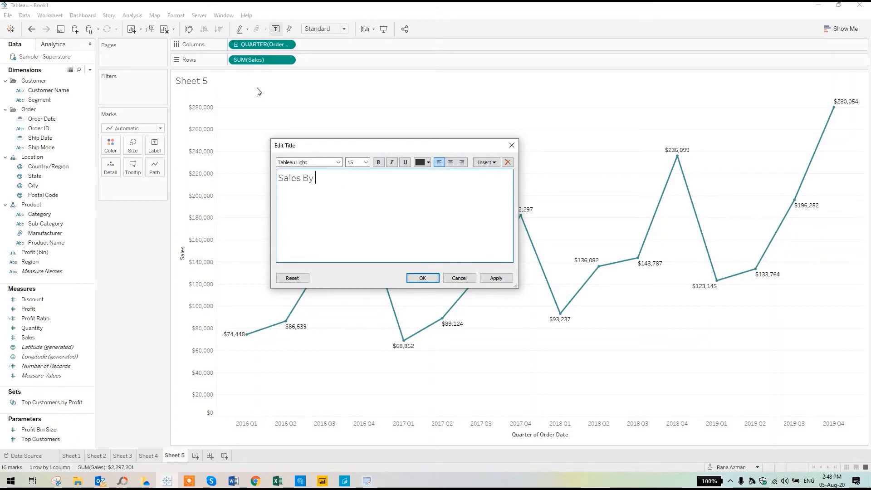
text( Quarter)
key(ctrl+a)
click(429, 281)
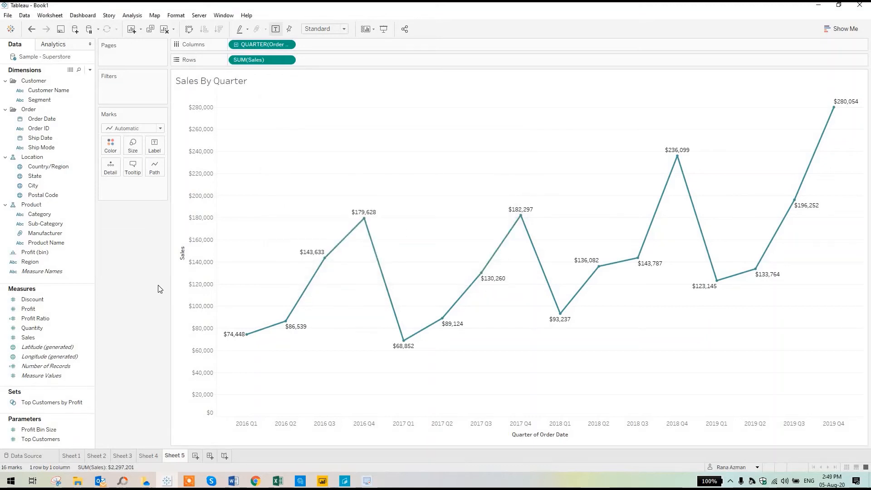
- Add a new blank worksheet after the "Sales By Quarter" sheet
click(196, 456)
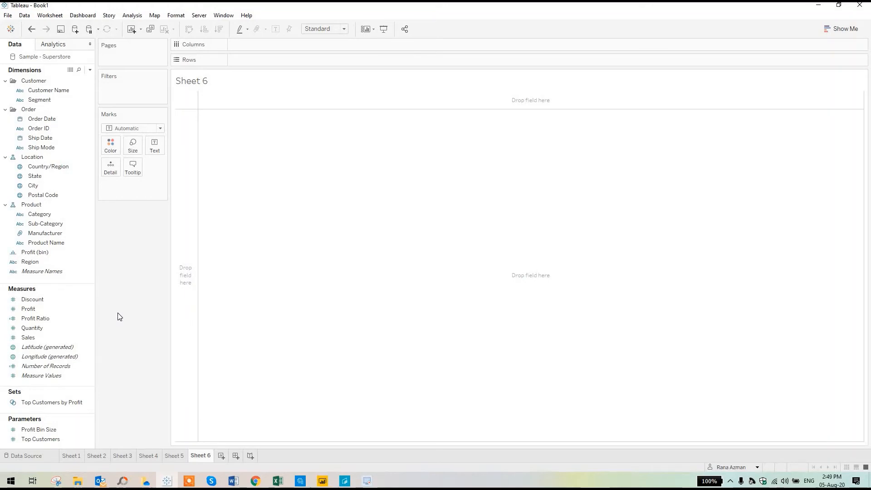
click(90, 71)
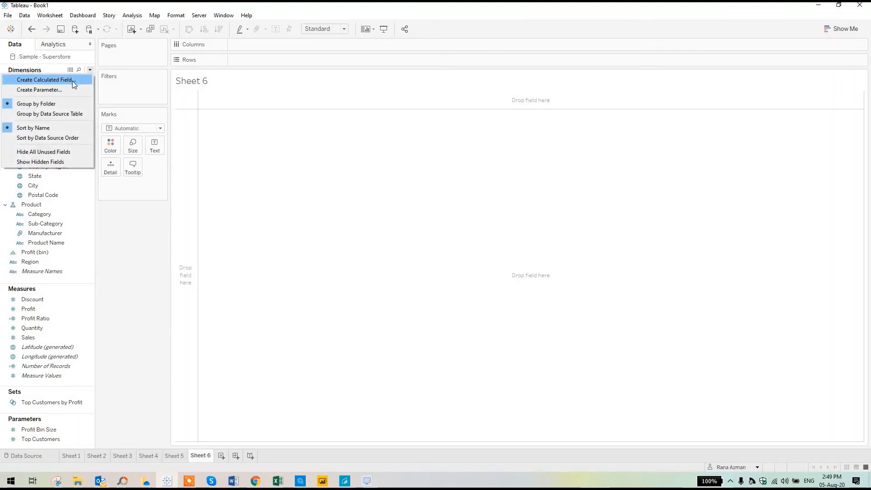
click(72, 81)
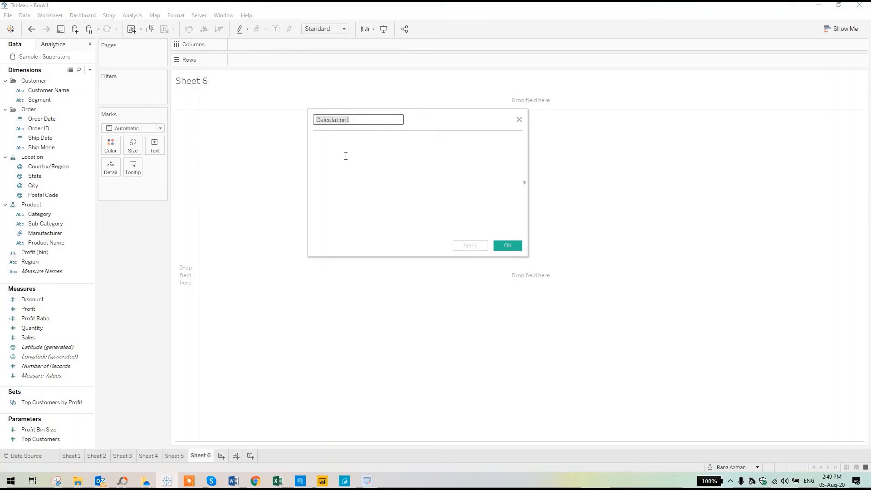
text(This is my f)
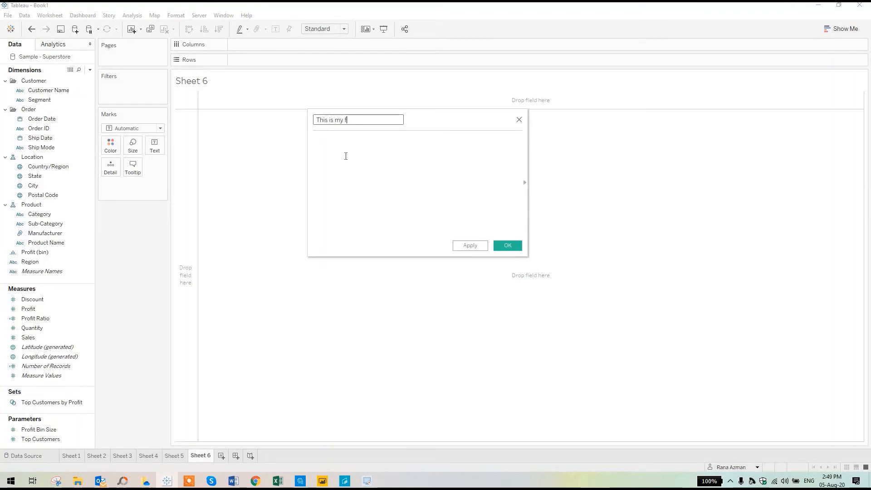
text(irst calculation)
click(345, 156)
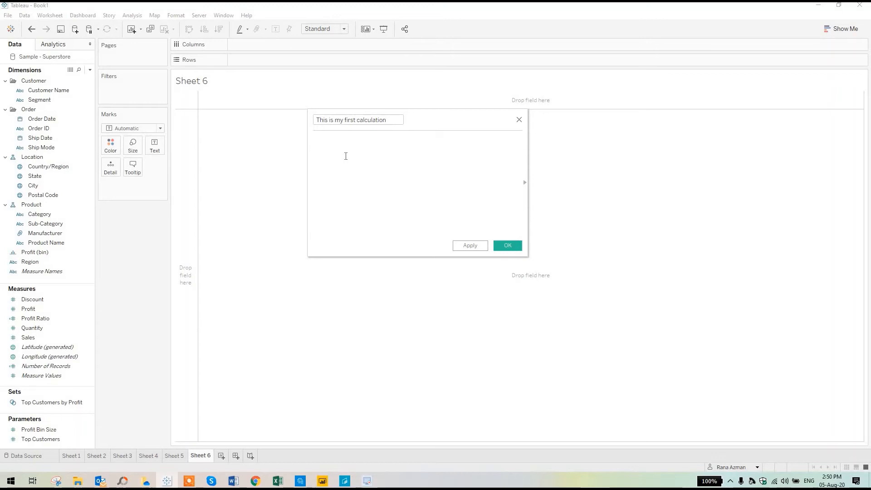
click(519, 120)
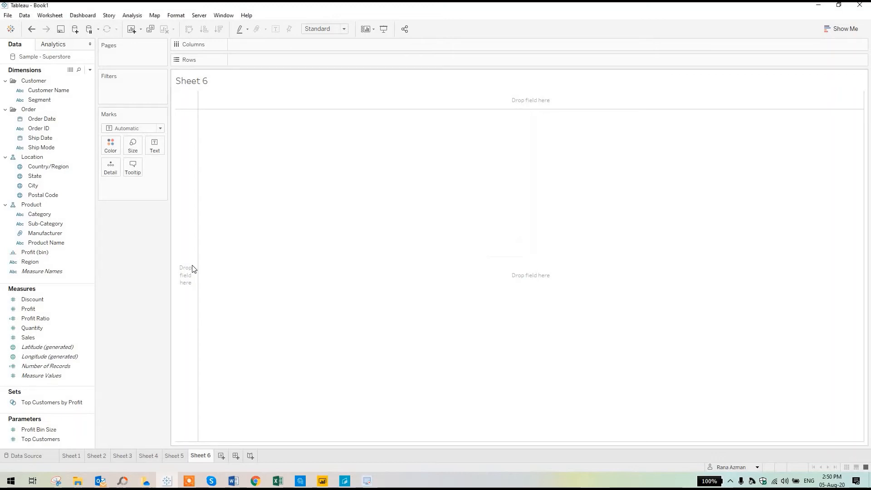
- Examine the formula behind the existing Profit Ratio calculated field without changing it
click(43, 321)
right_click(42, 318)
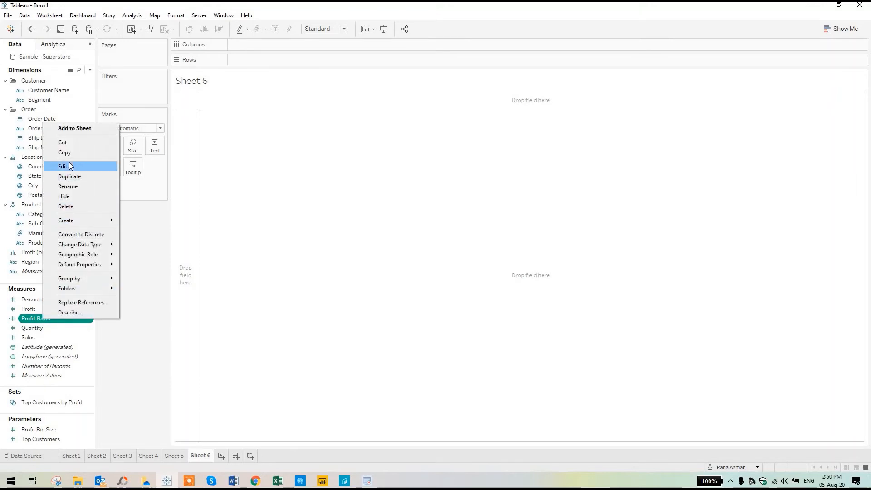
click(127, 379)
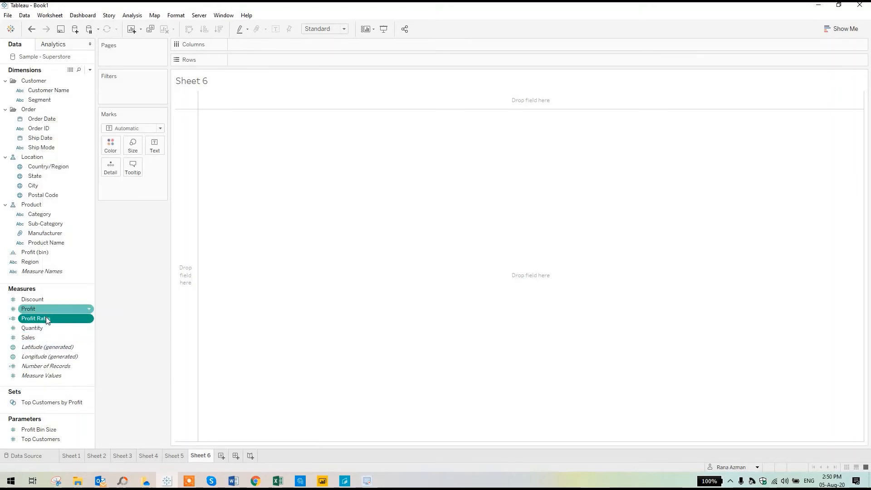
right_click(49, 320)
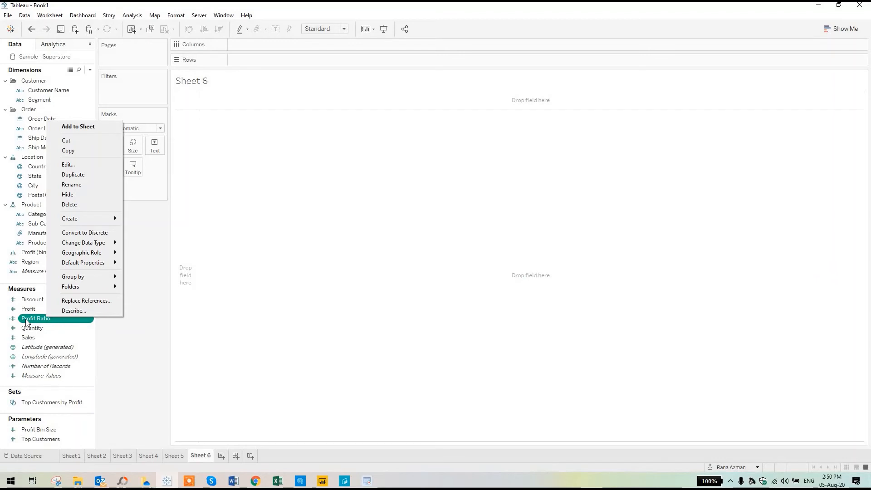
click(86, 165)
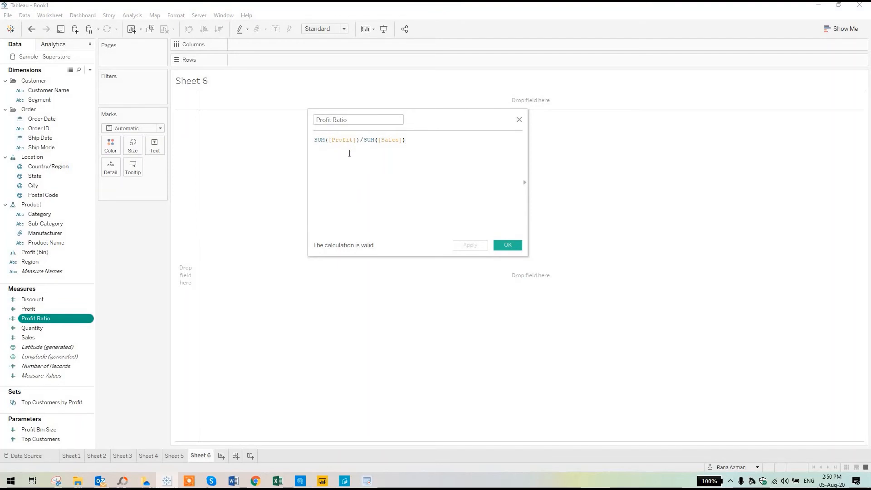
click(518, 120)
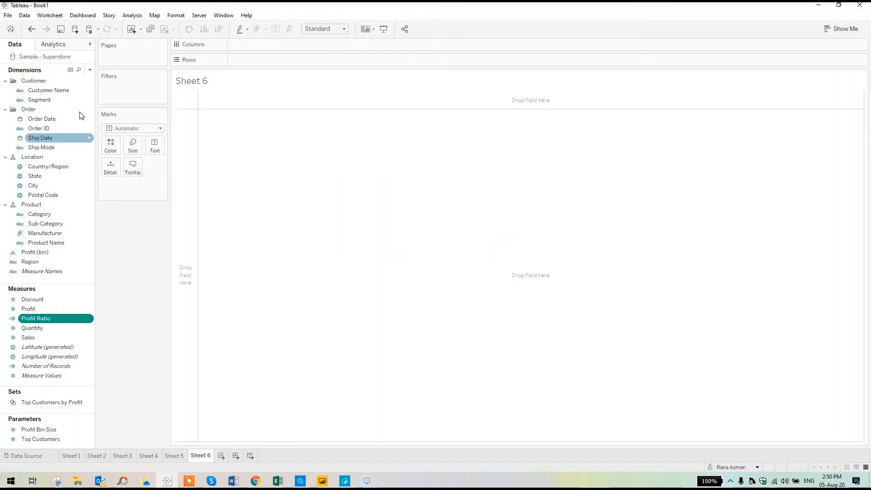
- Start a new calculated field and name it "This is my first calculation"
click(90, 69)
click(88, 78)
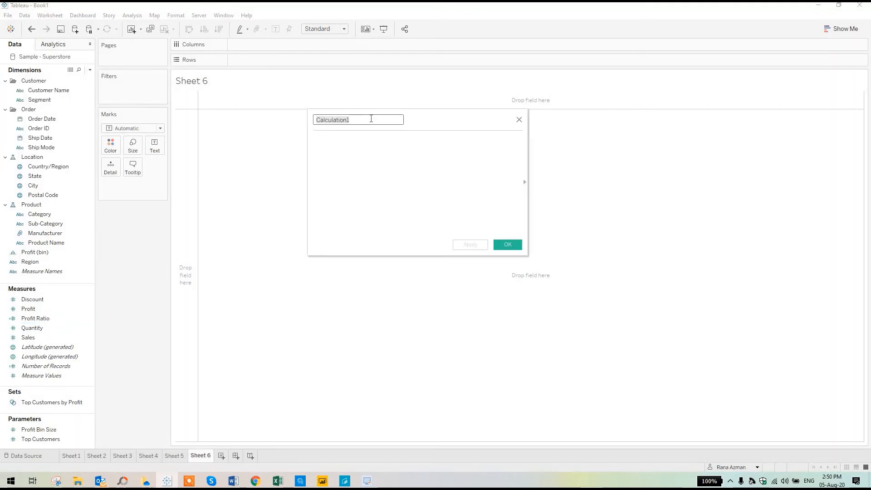
text(This is m)
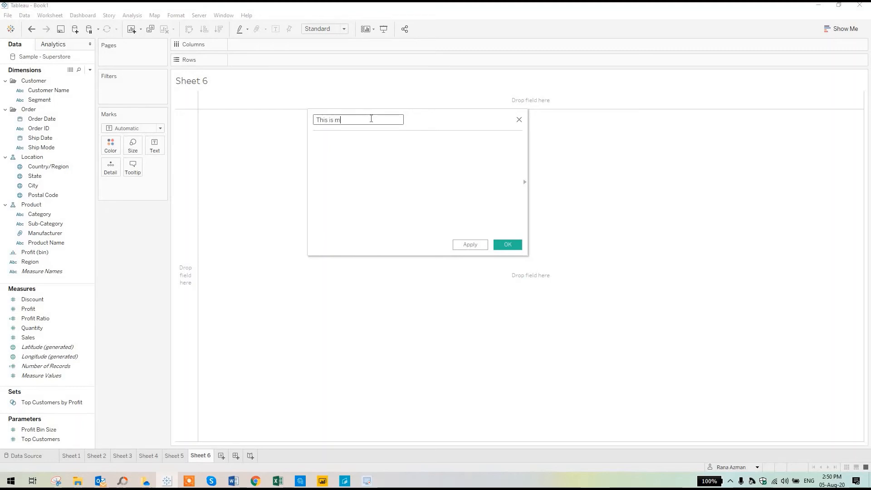
text(y first calu)
text(uolatio)
key(BackSpace)
key(BackSpace)
key(BackSpace)
key(BackSpace)
text(lation)
- Define the calculated field as SUM([Profit])/SUM([Sales]) and save it
click(368, 145)
text(SUM()
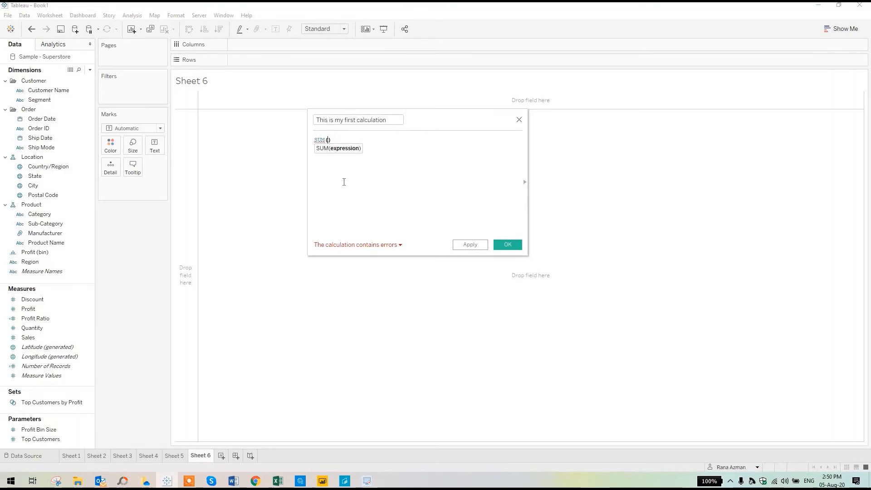
text(Pr)
key(Down)
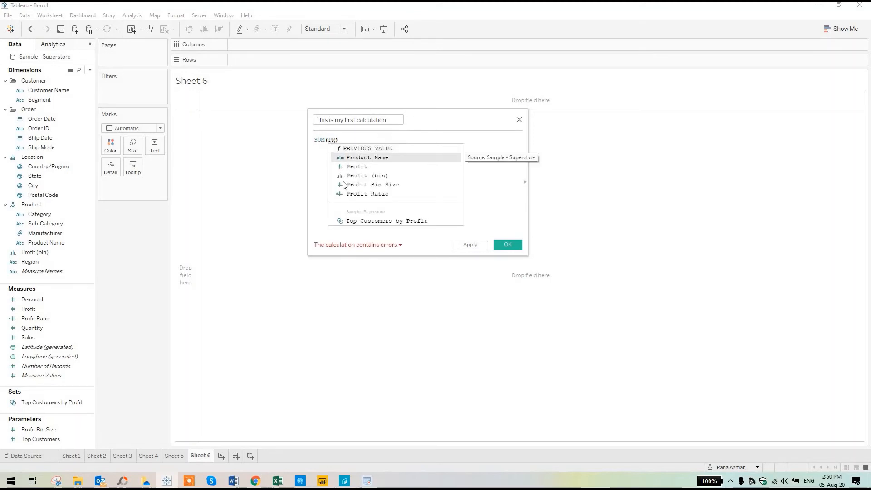
key(Down)
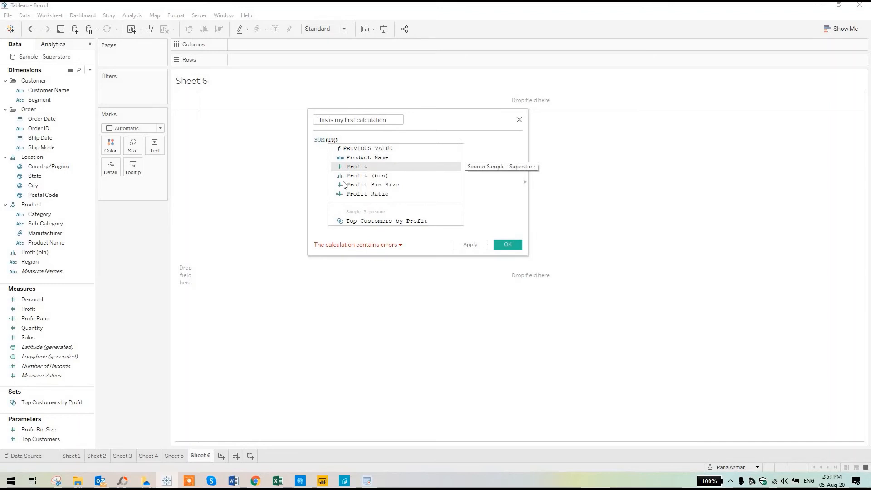
key(Return)
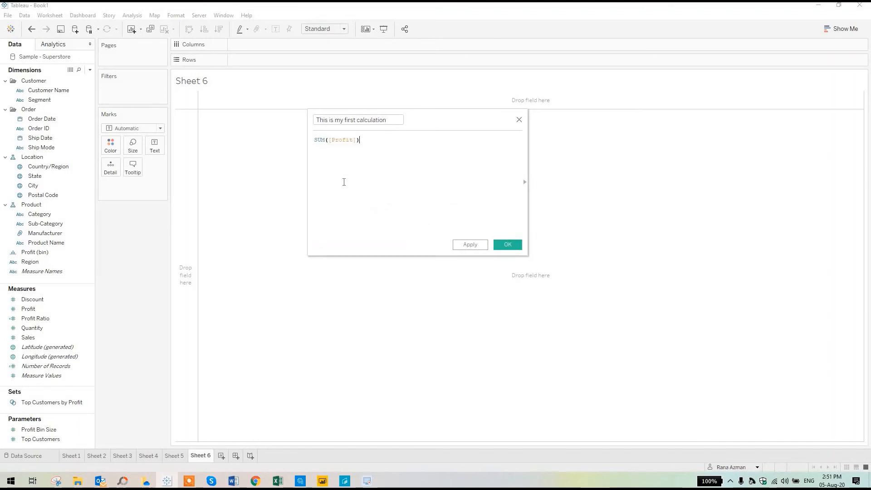
text(/SUM(Sa)
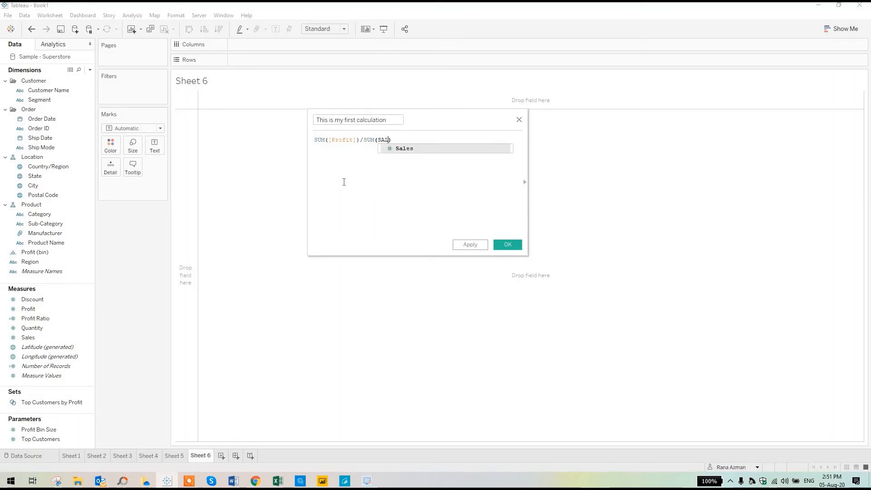
key(Return)
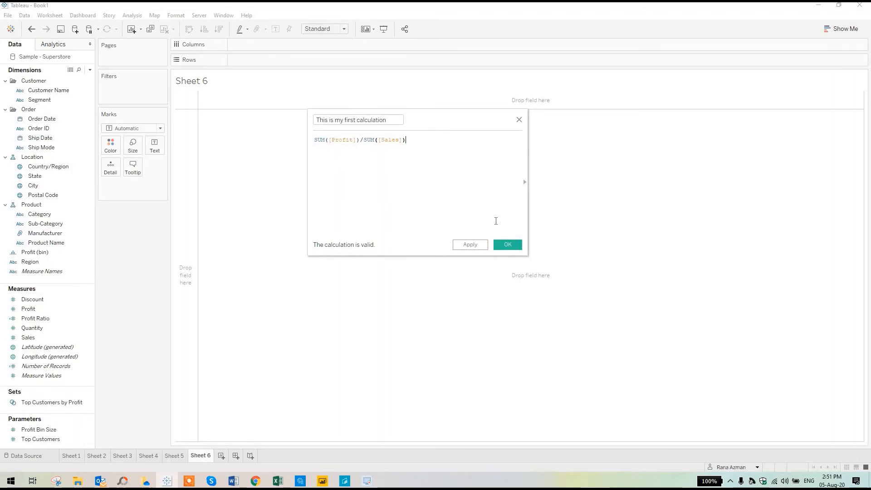
click(508, 245)
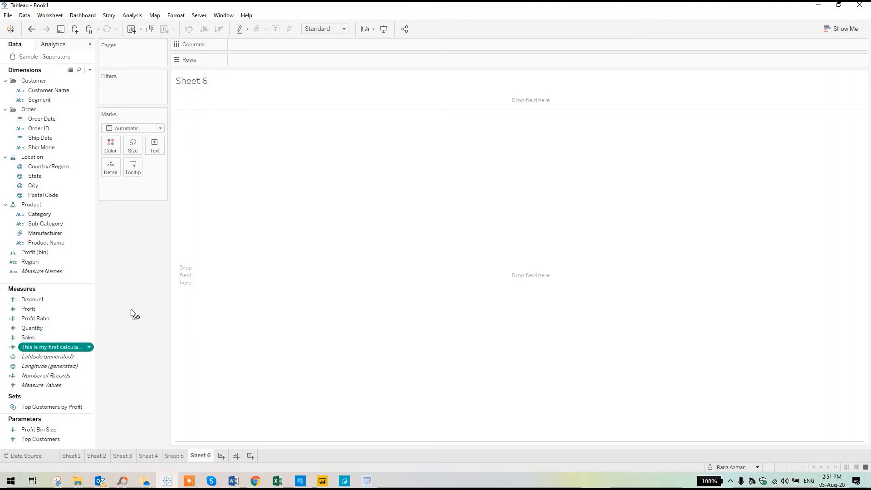
- Plot the "This is my first calculation" measure as vertical bars broken down by Manufacturer and look over the chart
drag(131, 310, 298, 58)
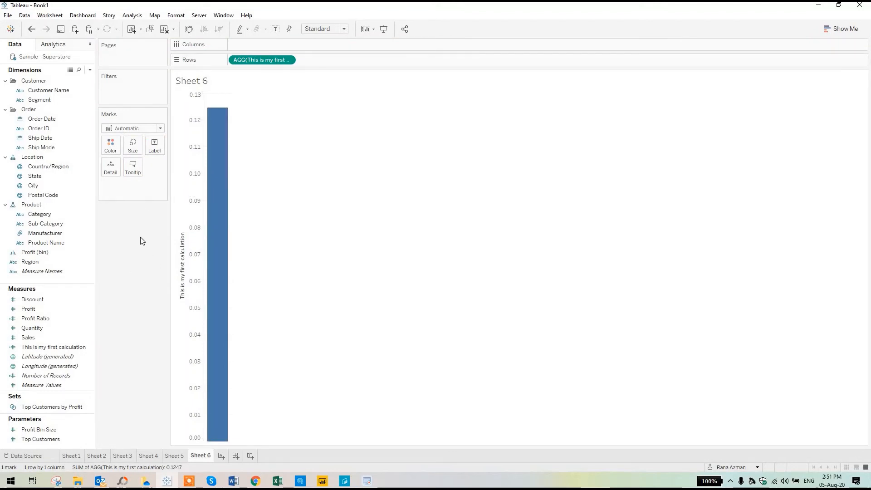
click(69, 223)
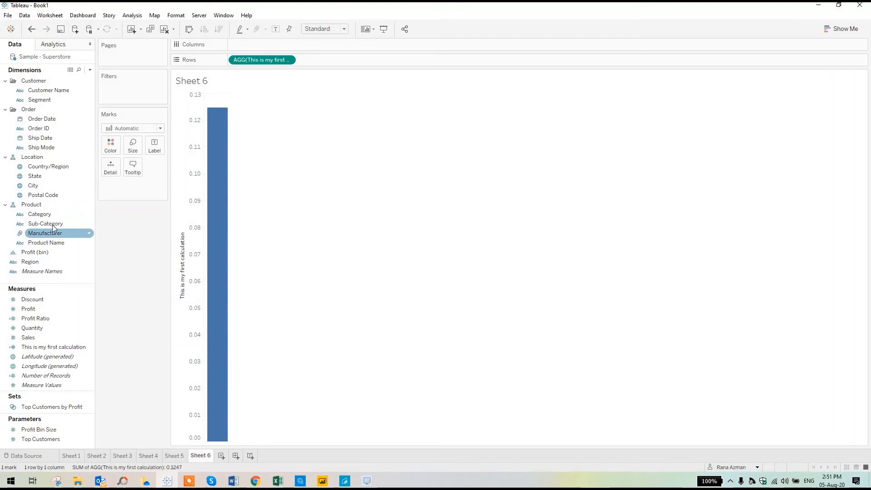
drag(47, 234, 261, 48)
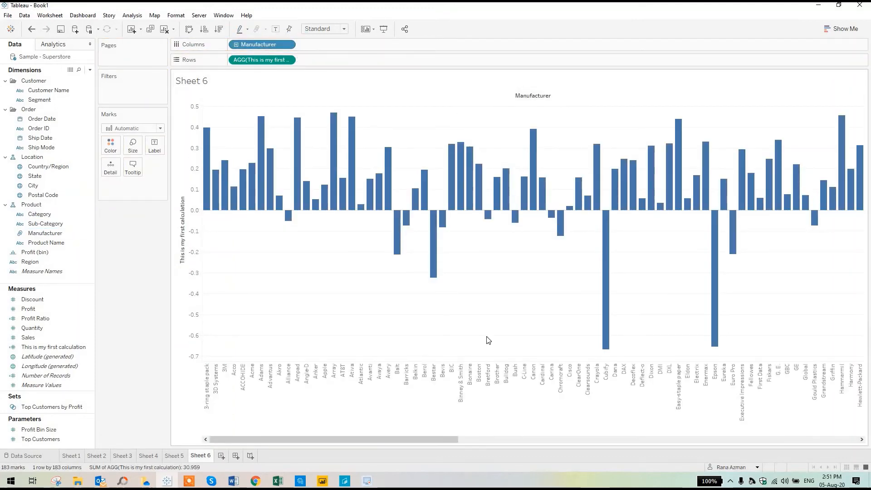
drag(406, 440, 274, 420)
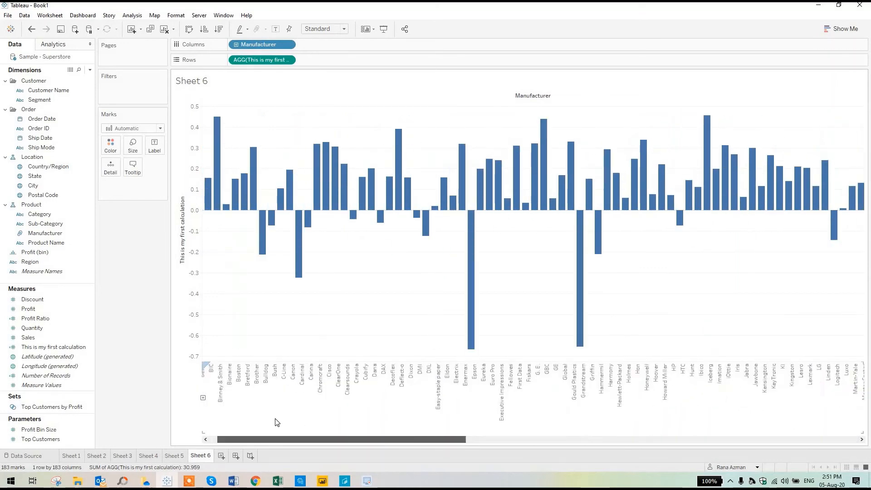
mouse_move(608, 327)
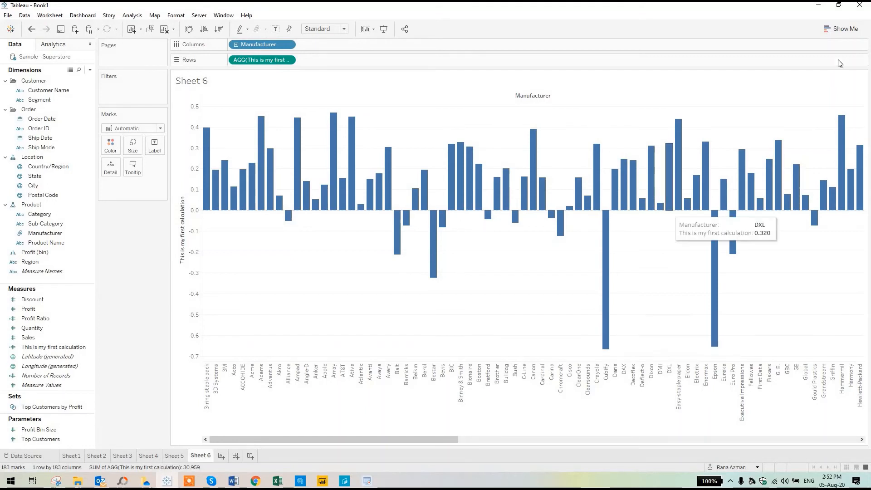
- Convert the manufacturer bar chart to a highlight table and widen its value column
click(841, 29)
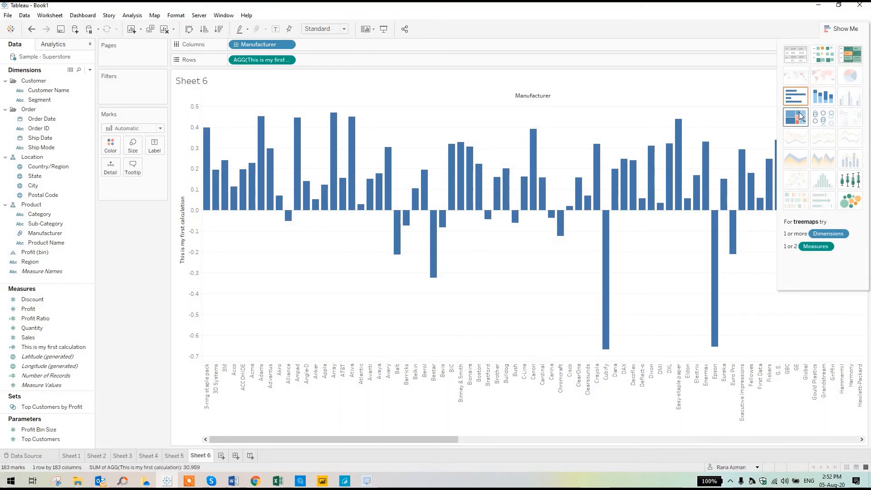
click(848, 60)
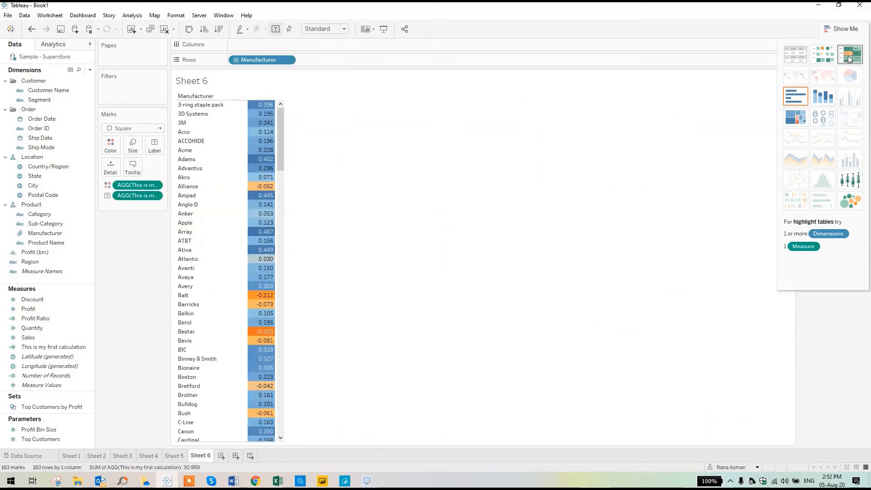
click(847, 28)
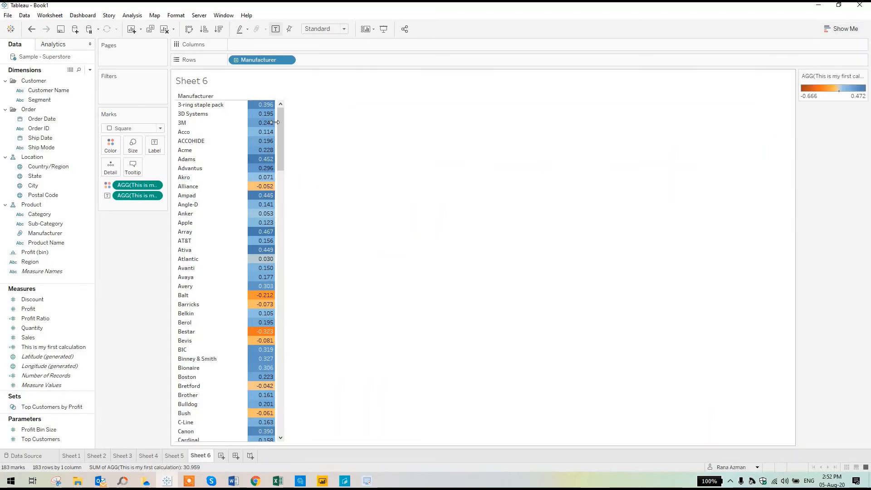
drag(327, 123, 327, 123)
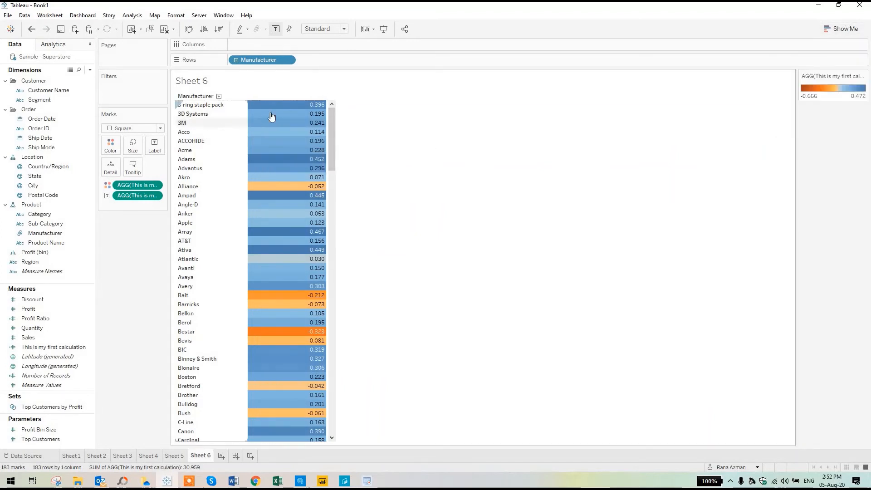
- Sort the manufacturers in descending order of the calculation and review the highlight table from highest to lowest
click(219, 29)
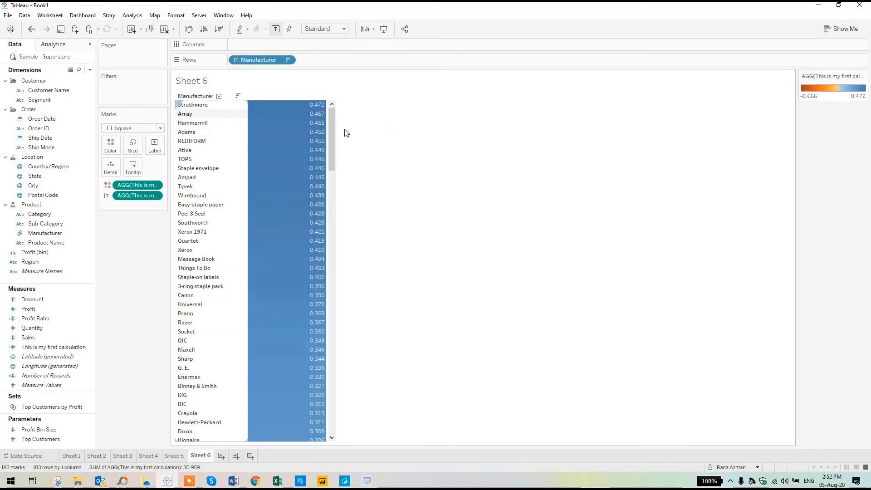
drag(334, 130, 376, 458)
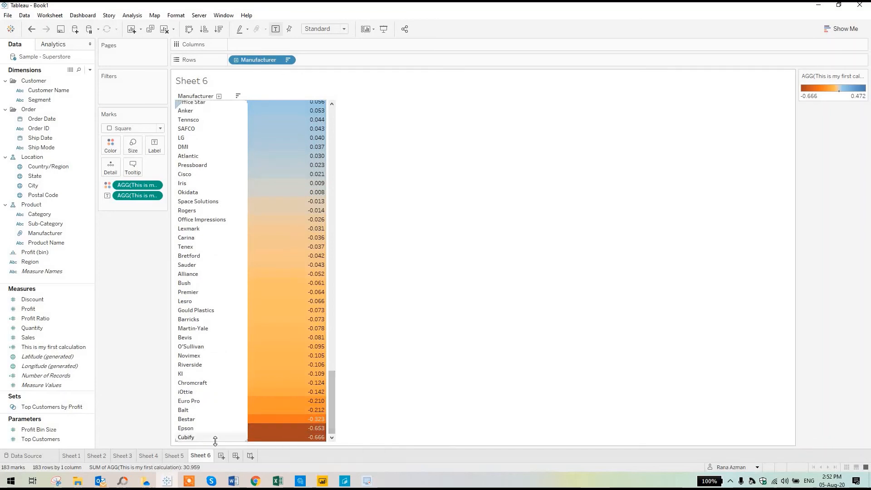
mouse_move(320, 441)
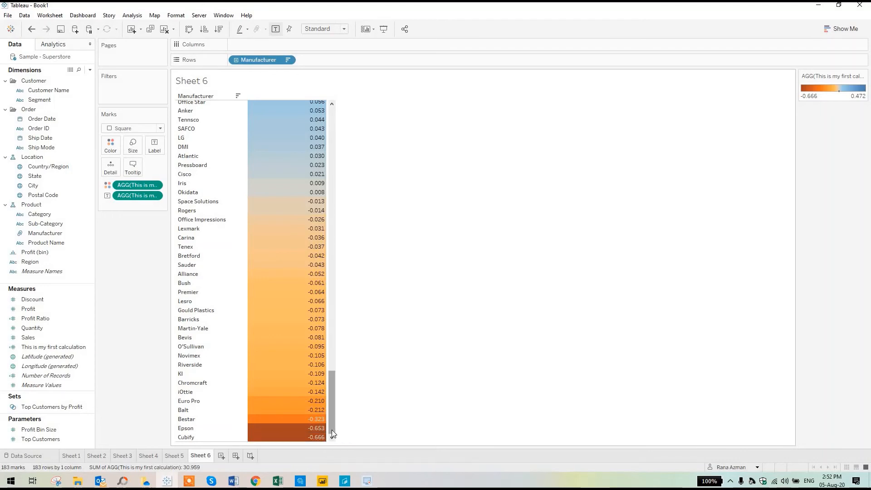
drag(332, 365, 367, 140)
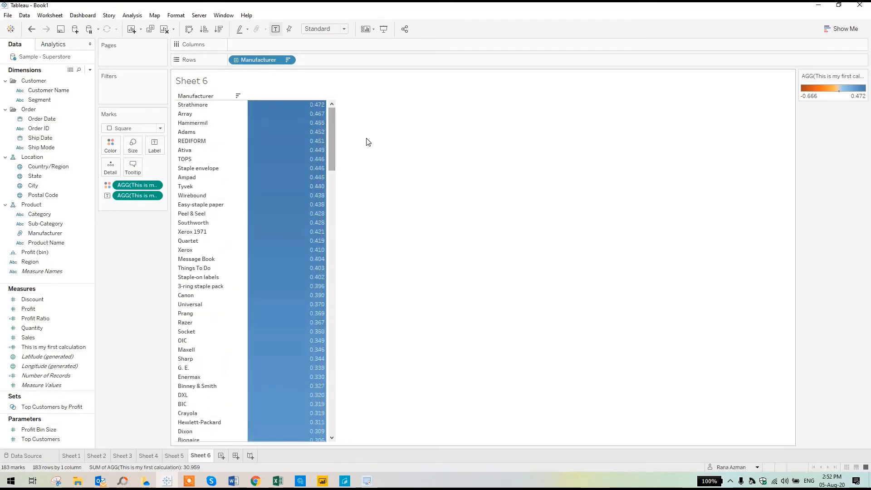
- Replace the manufacturer highlight table's title with "Profit Ratio By Manufacturer"
double_click(204, 85)
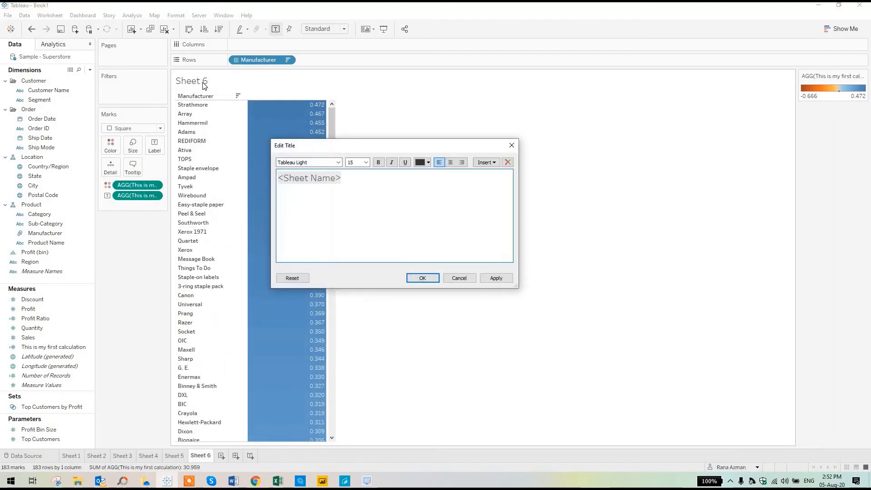
key(ctrl+a)
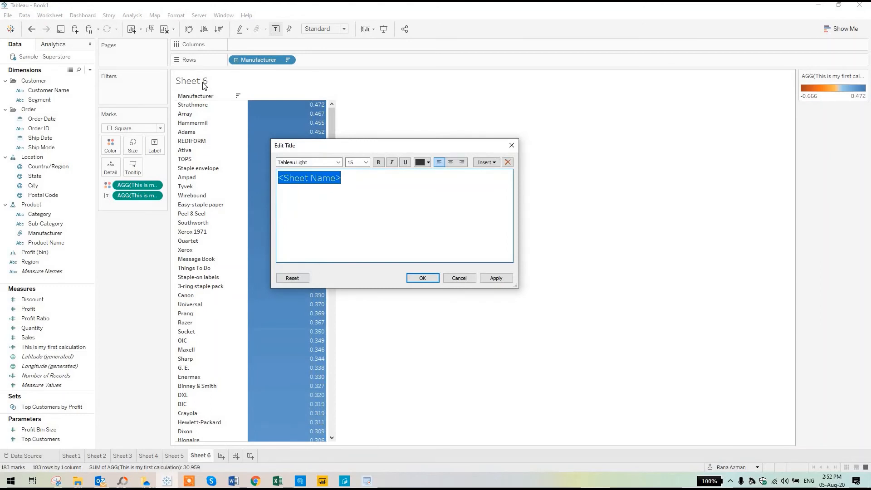
text(pR)
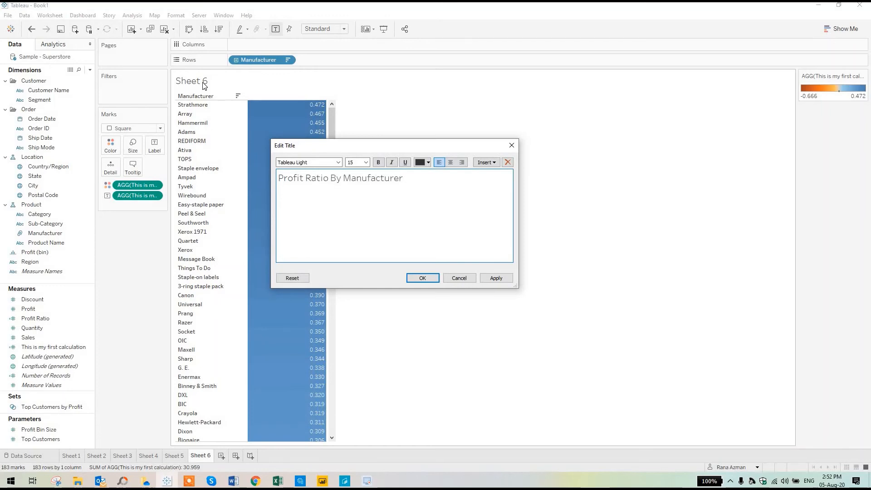
key(ctrl+a)
click(435, 279)
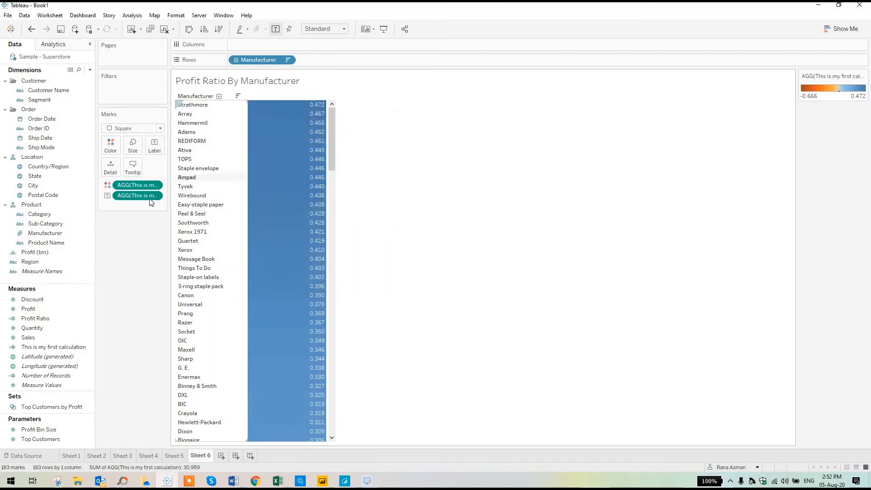
- Set the default number format of the "This is my first calculation" measure to Percentage and check the table values
click(52, 346)
right_click(51, 346)
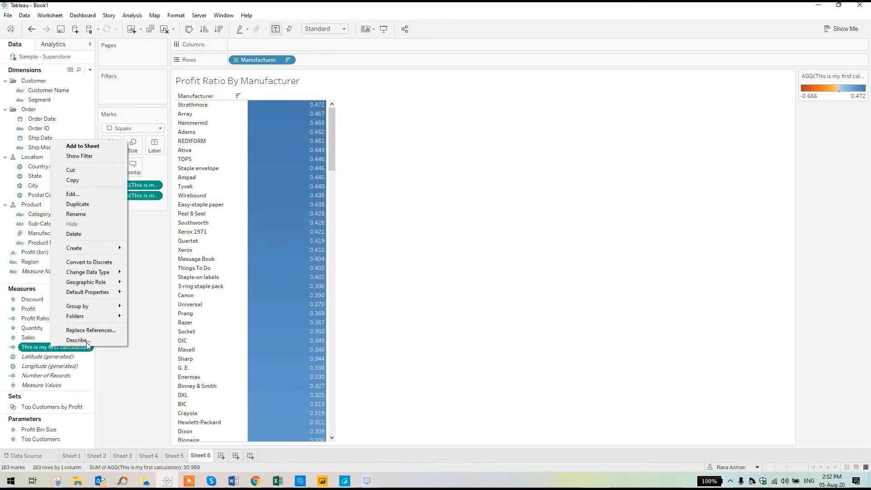
mouse_move(91, 291)
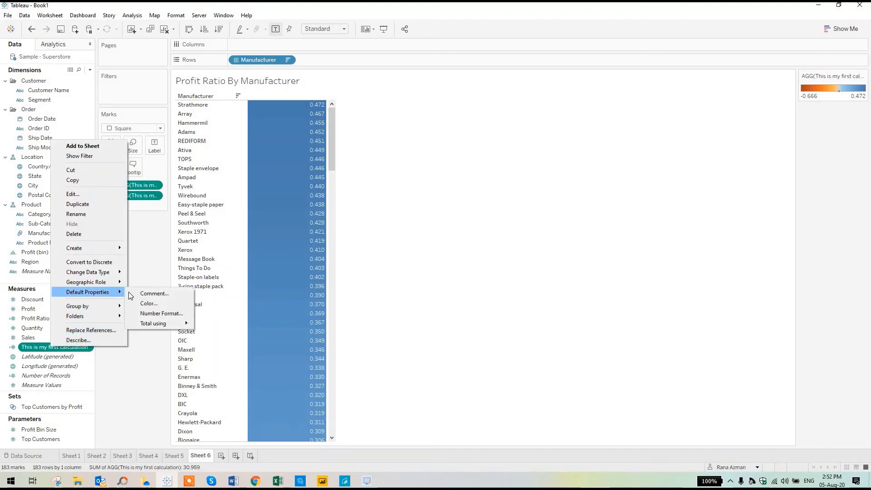
click(164, 313)
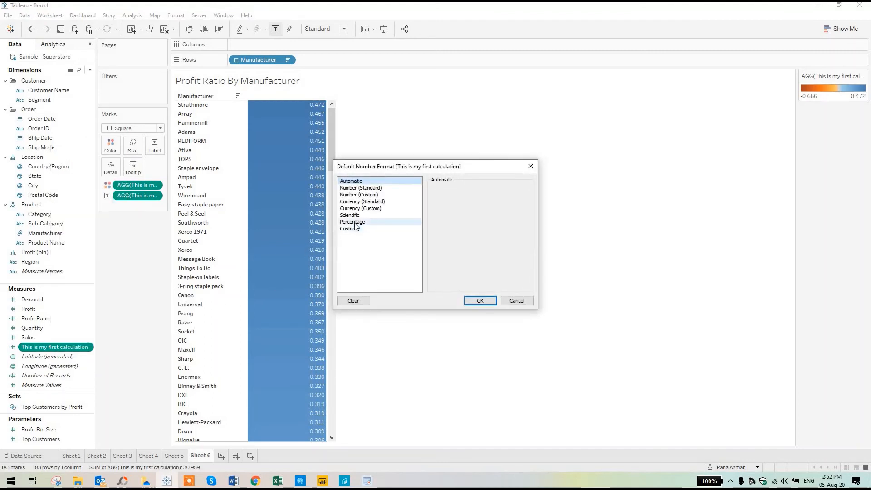
click(352, 222)
click(480, 300)
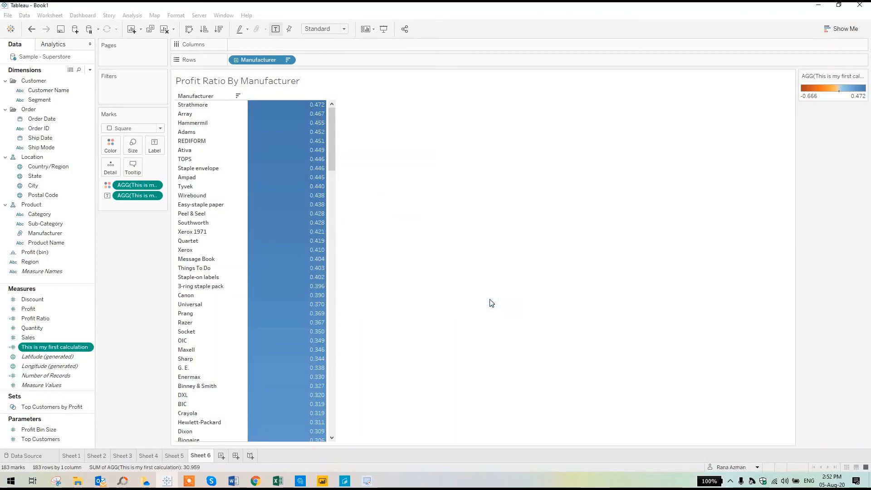
drag(332, 143, 311, 114)
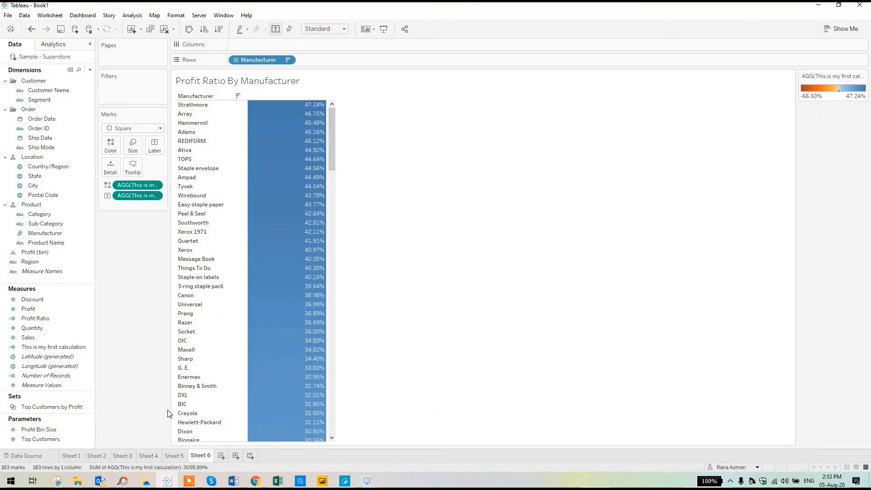
- Create a new dashboard and give it a fixed size of 1130 px wide by 900 px high
click(236, 456)
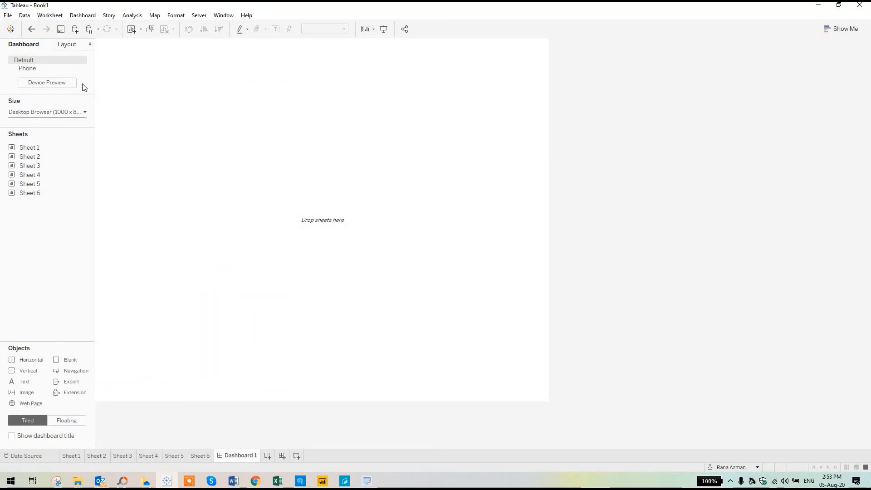
click(59, 112)
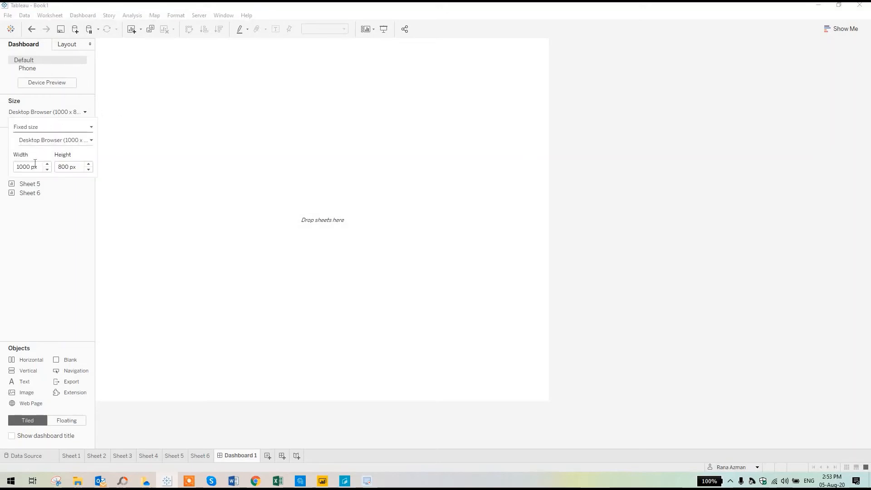
double_click(22, 167)
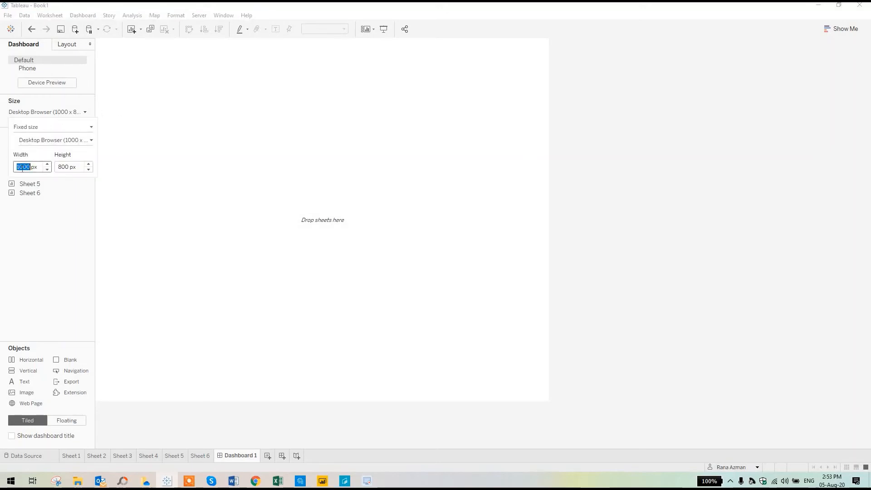
text(113)
key(Return)
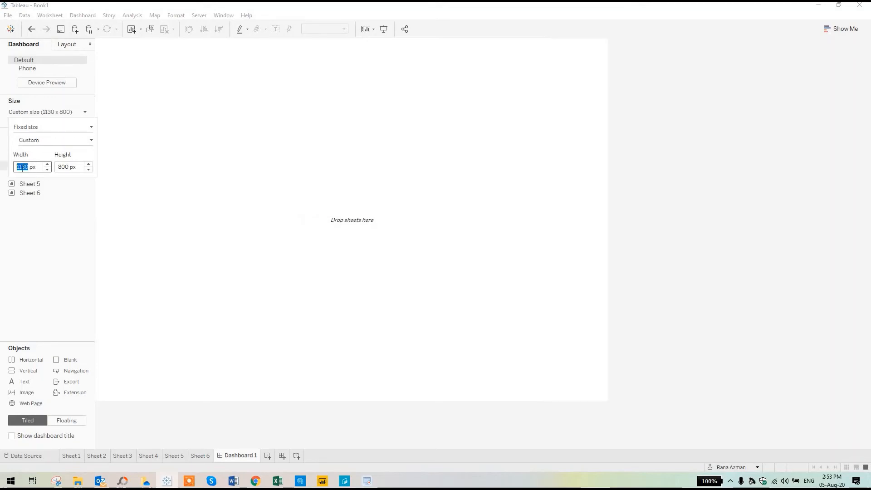
click(61, 167)
text(900)
key(Return)
- Set the dashboard sizing to Automatic
click(45, 127)
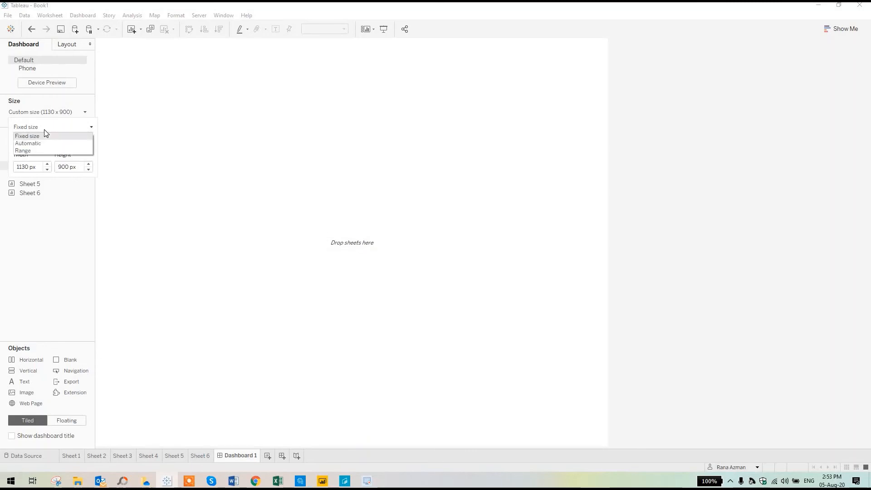
click(44, 144)
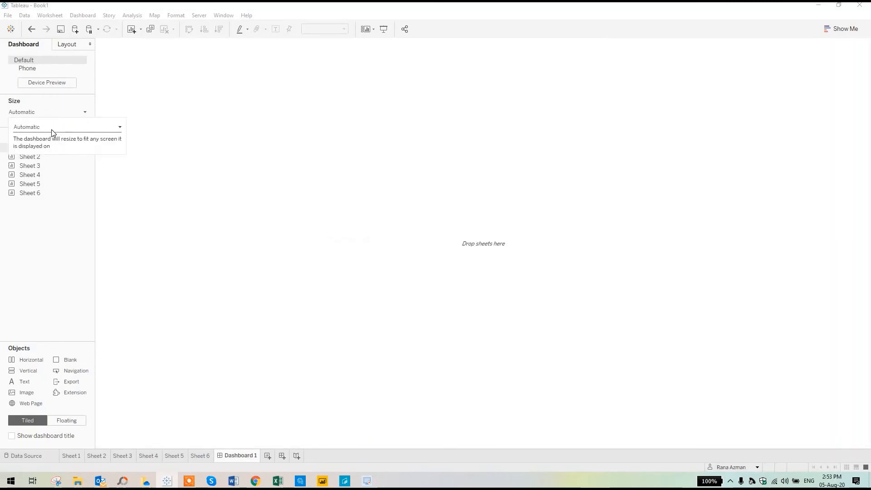
- Try the fixed dashboard sizes Desktop Browser (1000 x 800) and Generic Desktop (1366 x 768), and switch back to Automatic
click(51, 130)
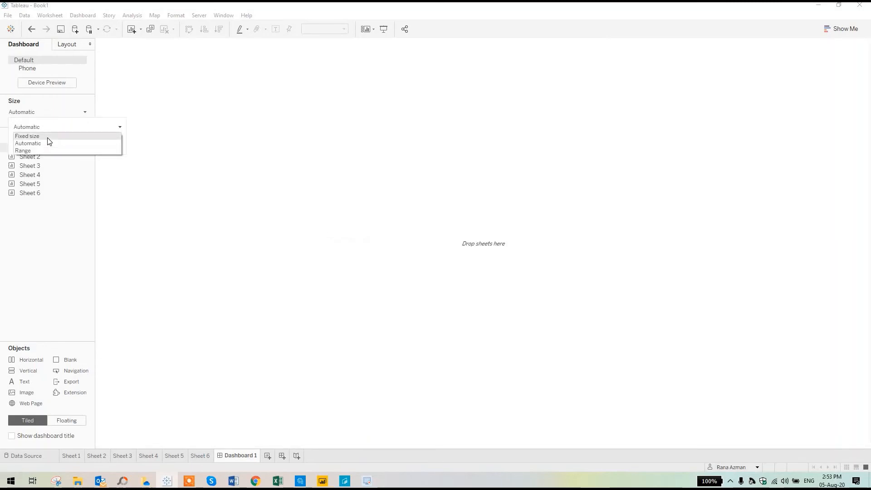
click(48, 137)
click(47, 141)
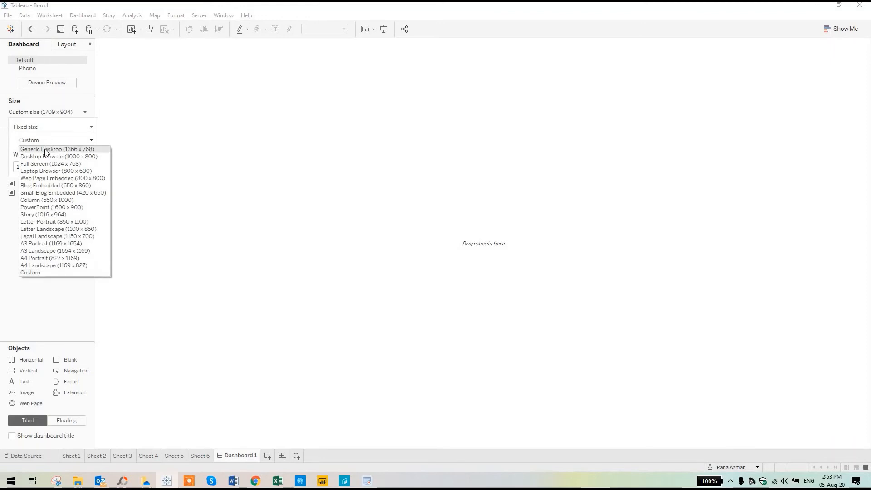
click(45, 156)
click(46, 142)
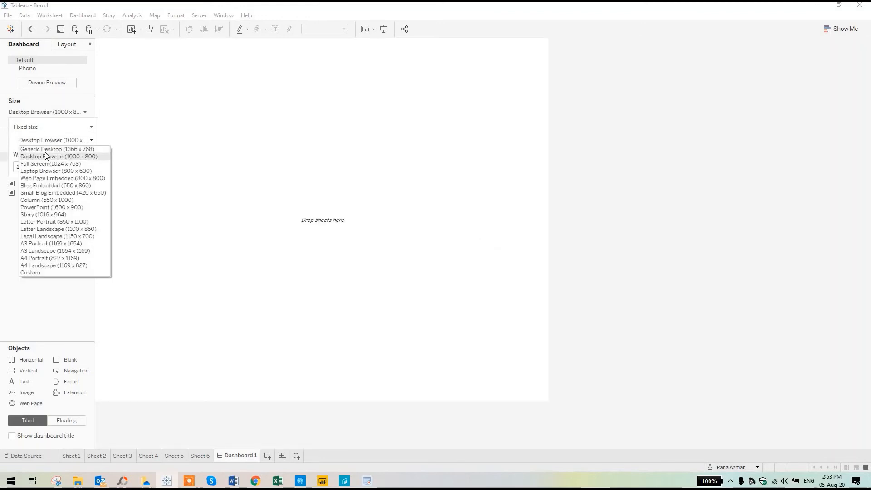
click(48, 153)
click(58, 130)
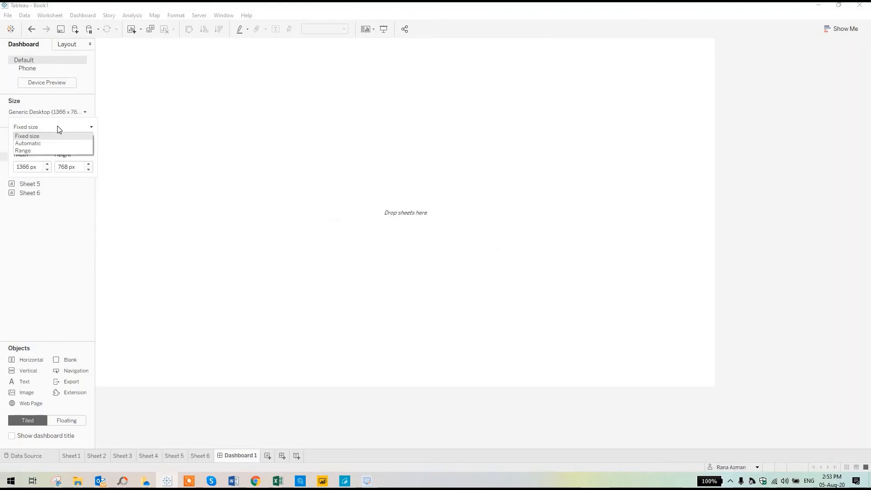
click(57, 144)
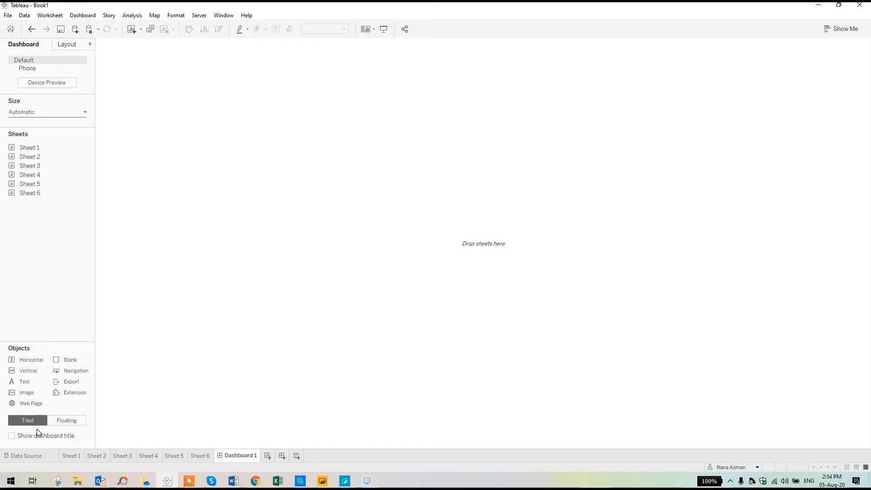
- Lay out four sheets in a two-by-two dashboard grid: Sheet 1 beside Sheet 2, with Sheet 4 below Sheet 1 and Sheet 3 below Sheet 2
mouse_move(43, 175)
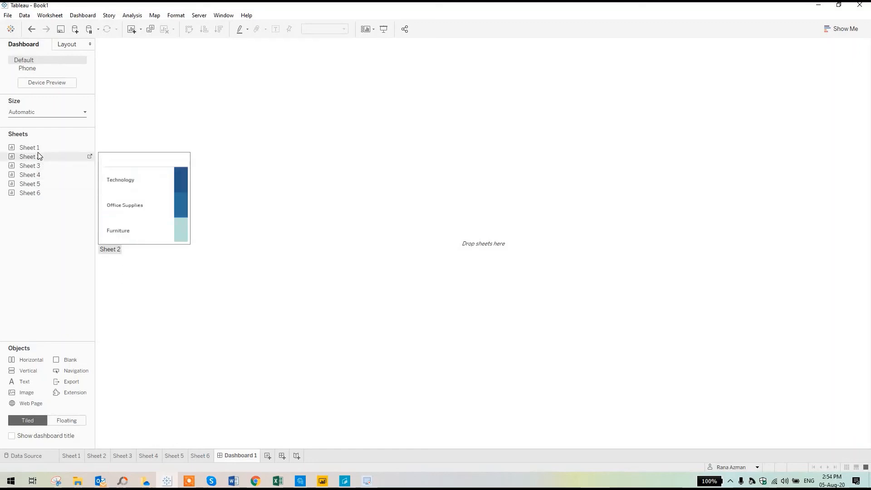
drag(37, 148, 160, 132)
mouse_move(40, 158)
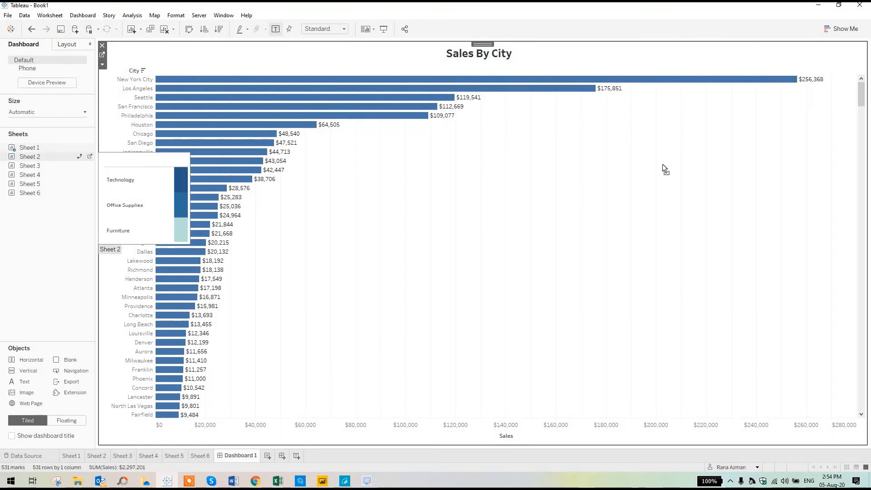
drag(662, 164, 696, 221)
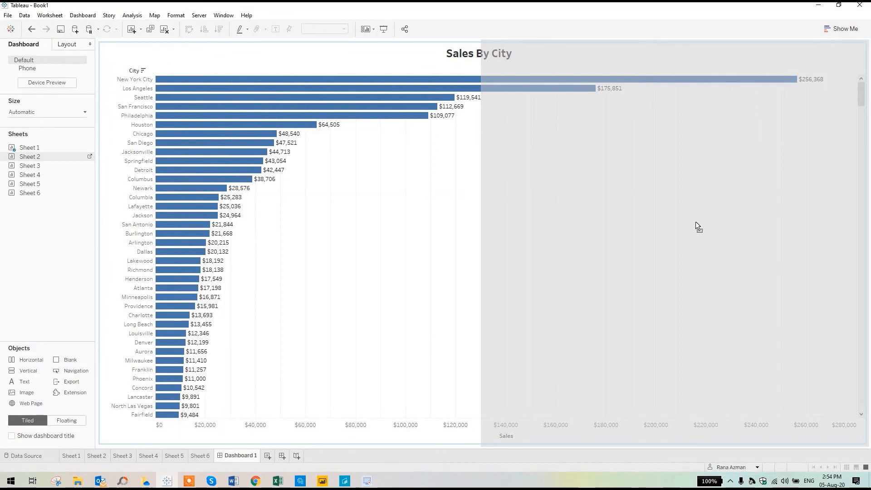
drag(695, 221, 695, 222)
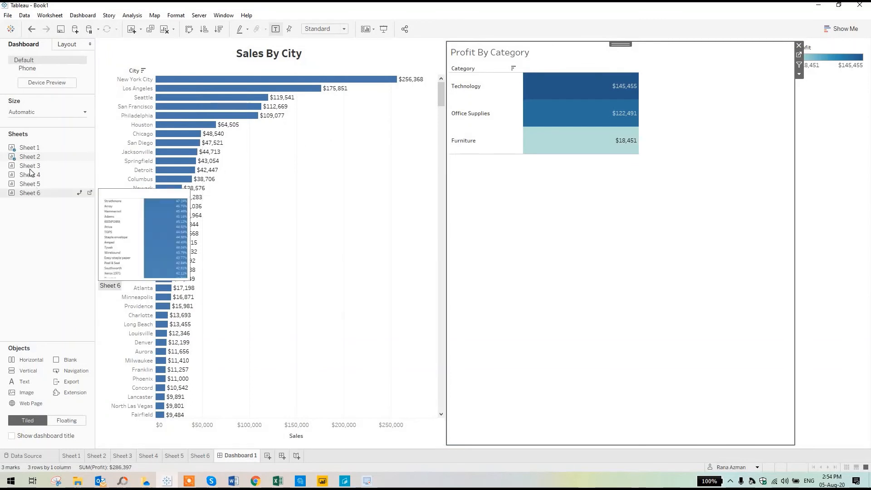
drag(30, 169, 657, 293)
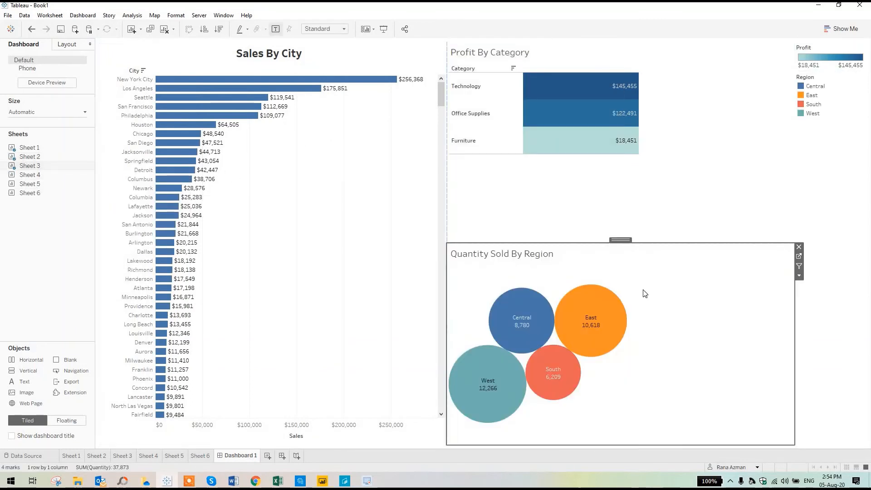
drag(30, 175, 298, 289)
- Add Sheet 5 to the dashboard between Profit By Category and Quantity Sold By Region, and Sheet 6 beside Profit By Category
mouse_move(36, 186)
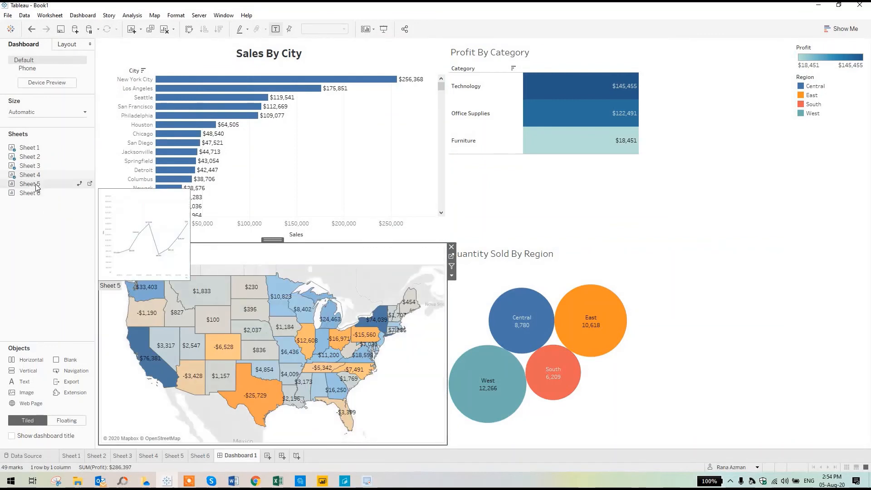
drag(36, 186, 765, 188)
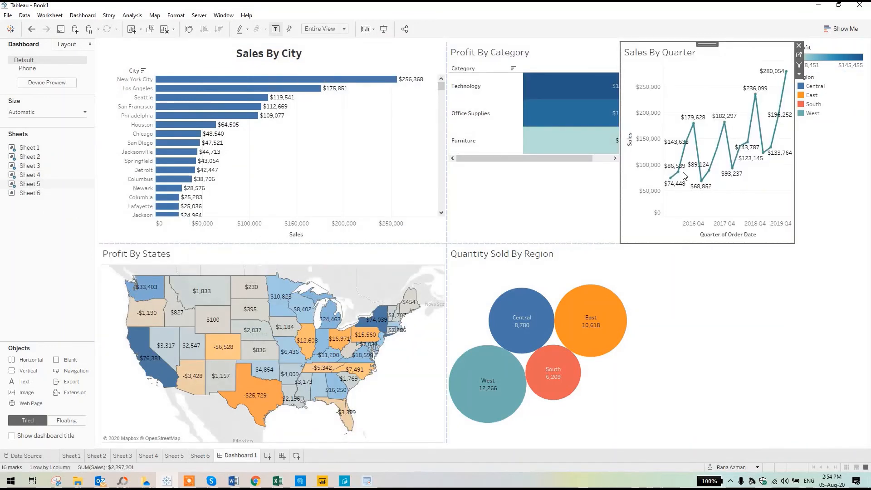
drag(647, 131, 581, 191)
drag(30, 192, 684, 117)
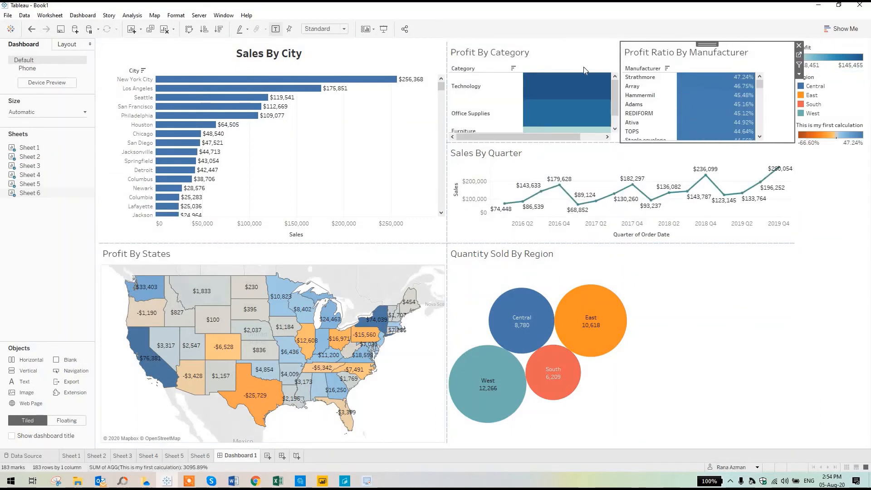
- Select the Profit By Category view on the dashboard and examine the cut-off part of its table
click(570, 67)
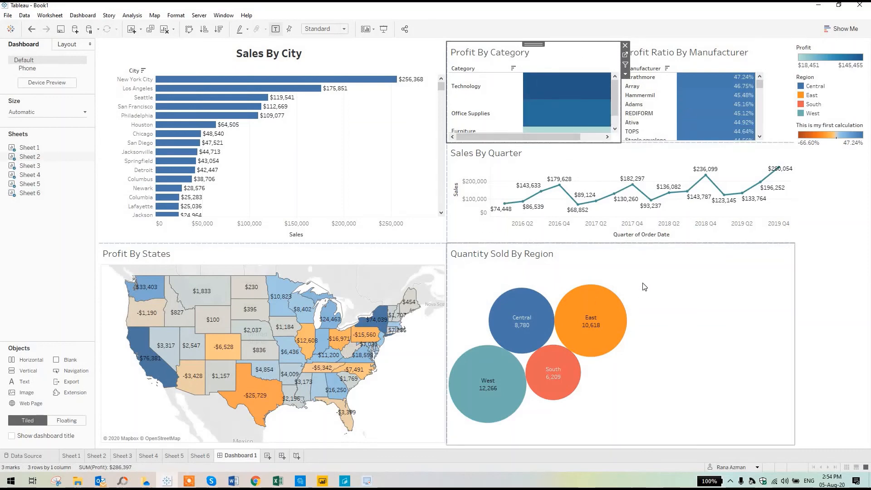
mouse_move(594, 79)
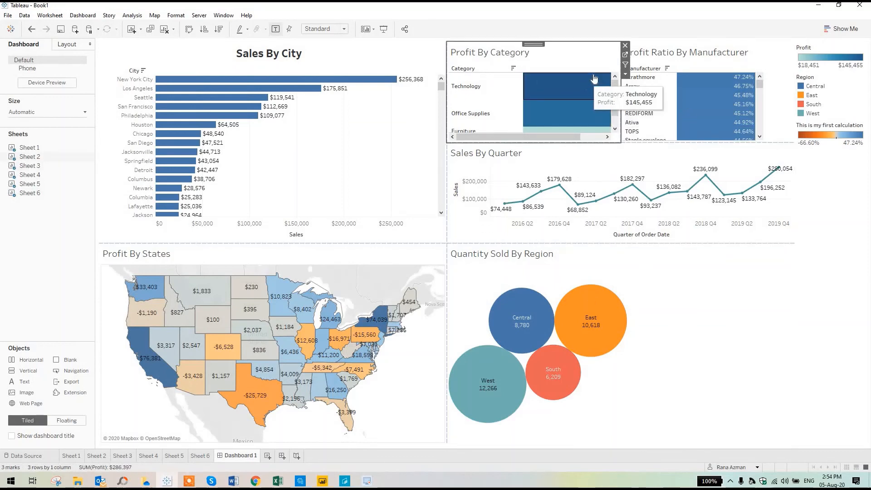
drag(575, 138, 603, 137)
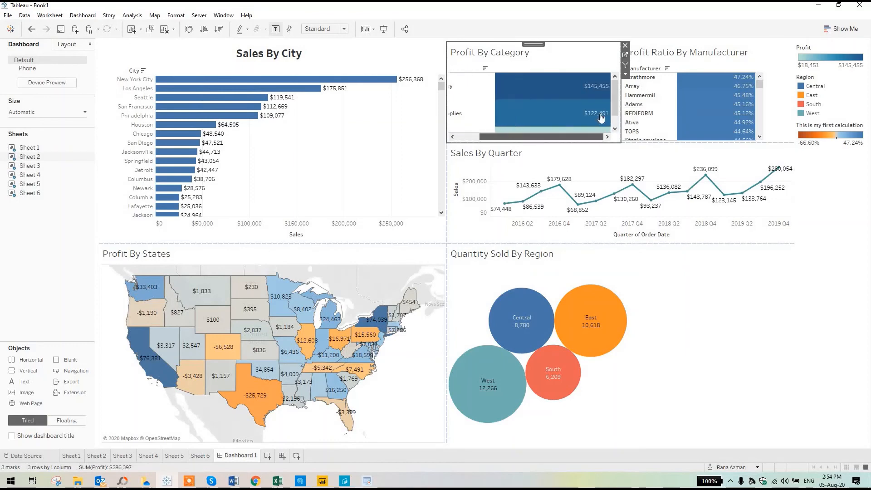
click(624, 74)
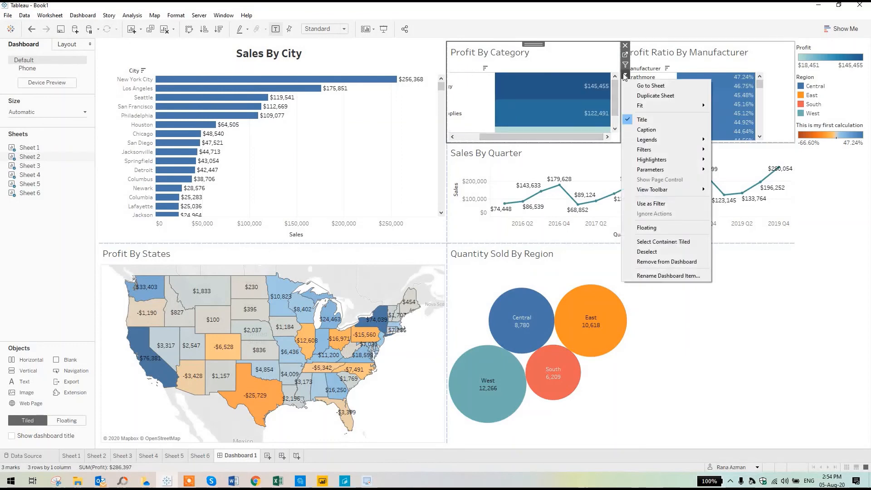
click(625, 74)
click(625, 75)
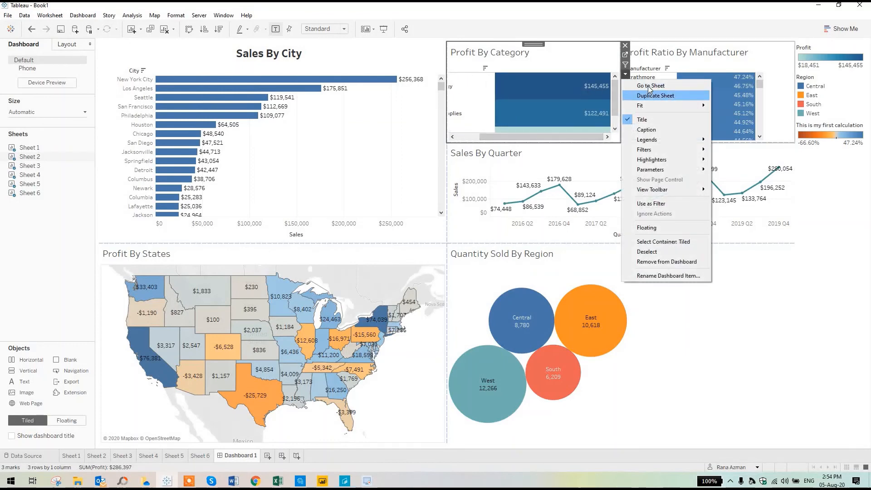
click(585, 65)
double_click(585, 65)
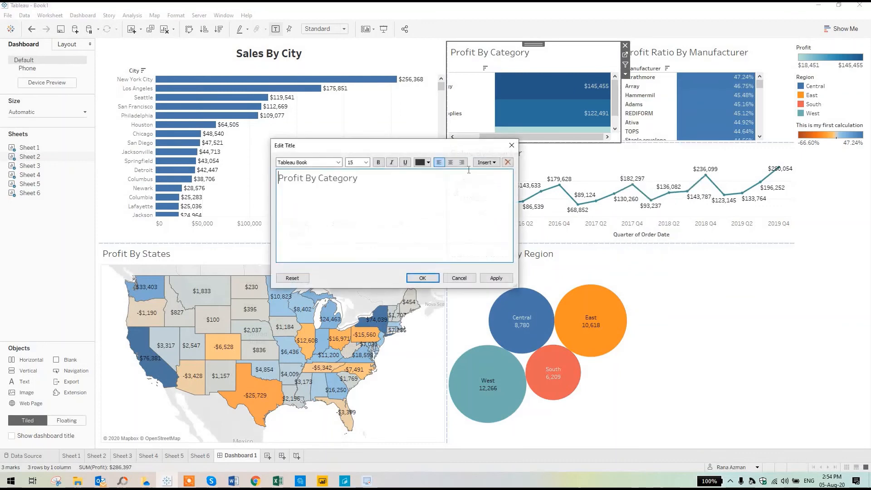
click(470, 277)
- Set the Profit By Category view to fit Entire View and the Profit Ratio By Manufacturer view to Fit Width
click(335, 29)
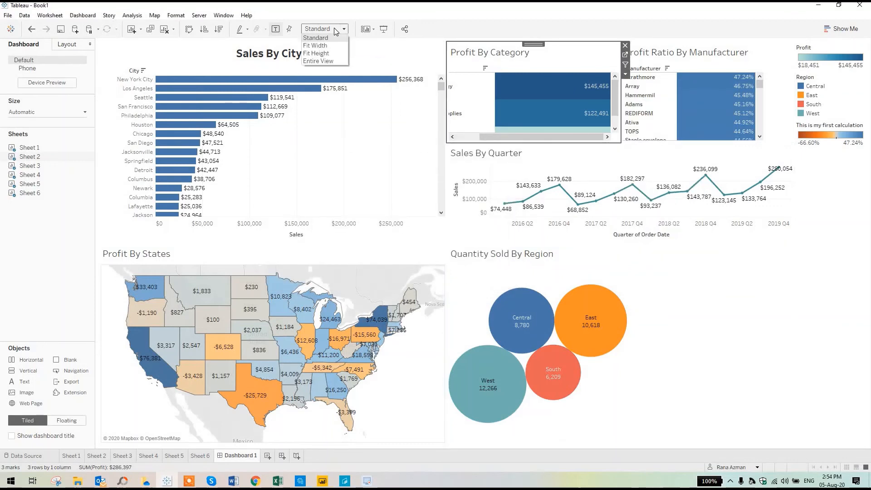
click(330, 61)
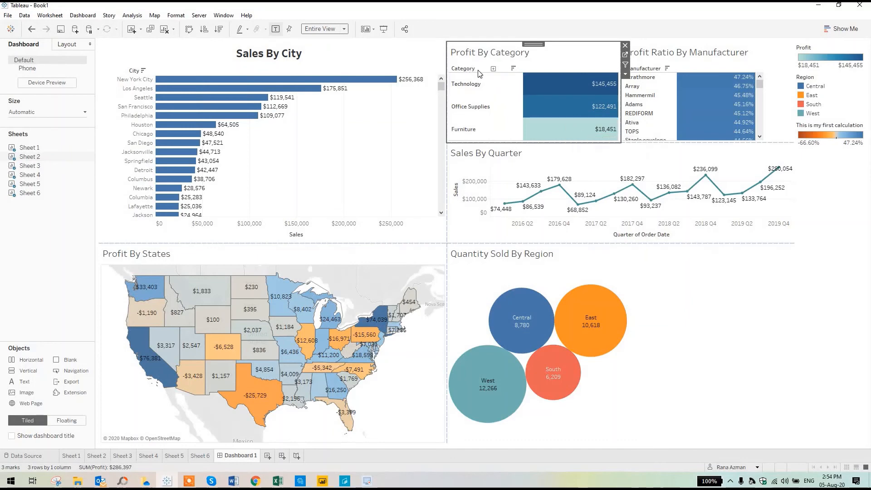
click(680, 54)
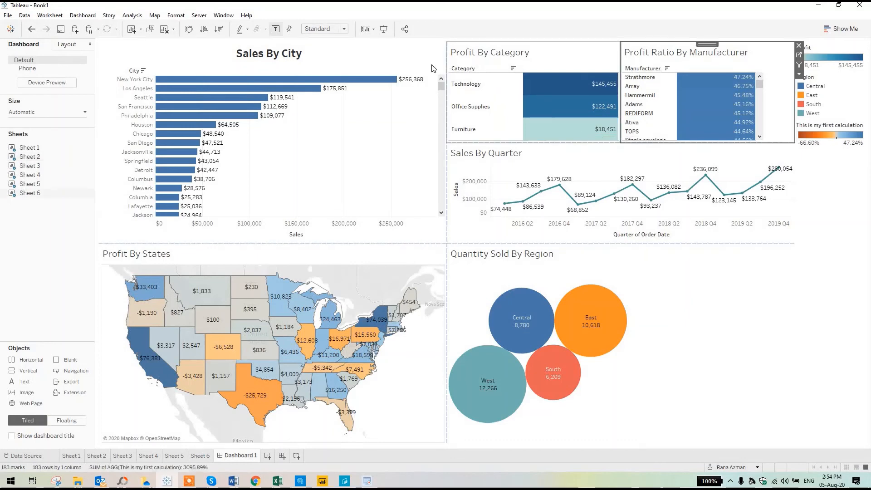
click(335, 29)
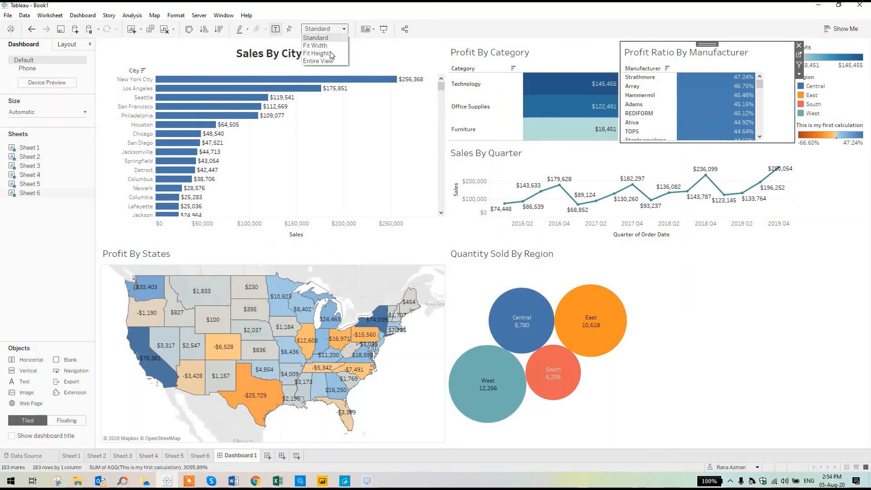
click(366, 55)
- Make the Sales By Quarter chart taller by lowering its border with Quantity Sold By Region
click(662, 250)
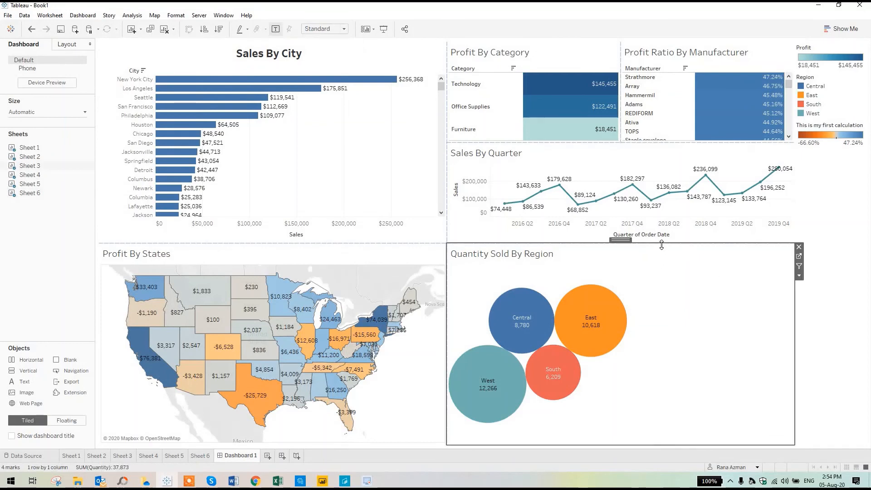
drag(661, 245, 661, 299)
click(835, 274)
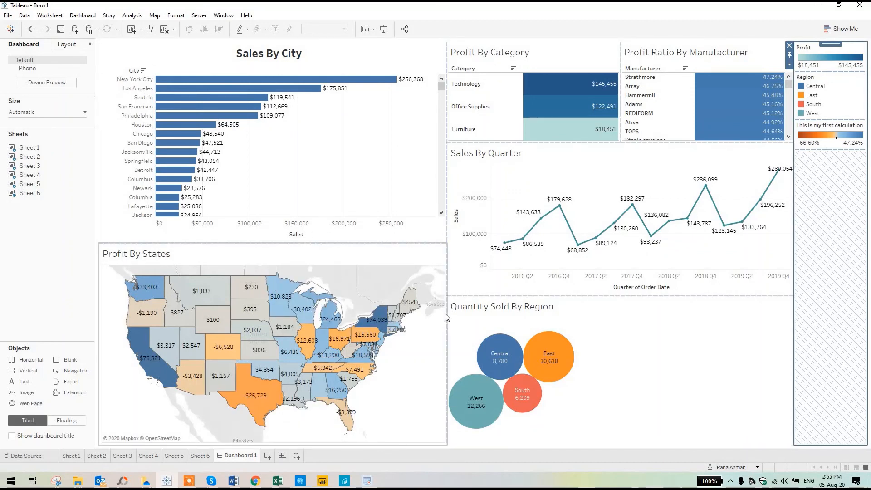
- Create a second dashboard with floating placement, add Sheet 1 in its upper-left area, and enlarge it
click(280, 456)
click(76, 425)
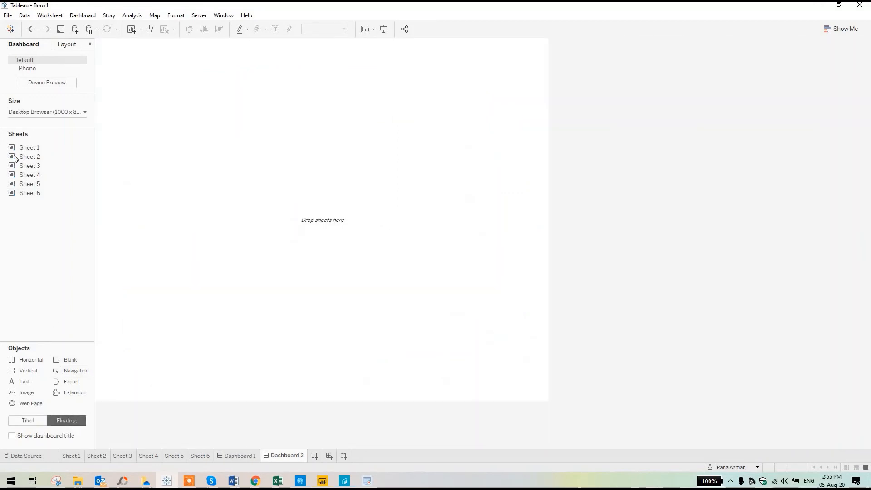
drag(27, 147, 209, 125)
drag(270, 167, 322, 179)
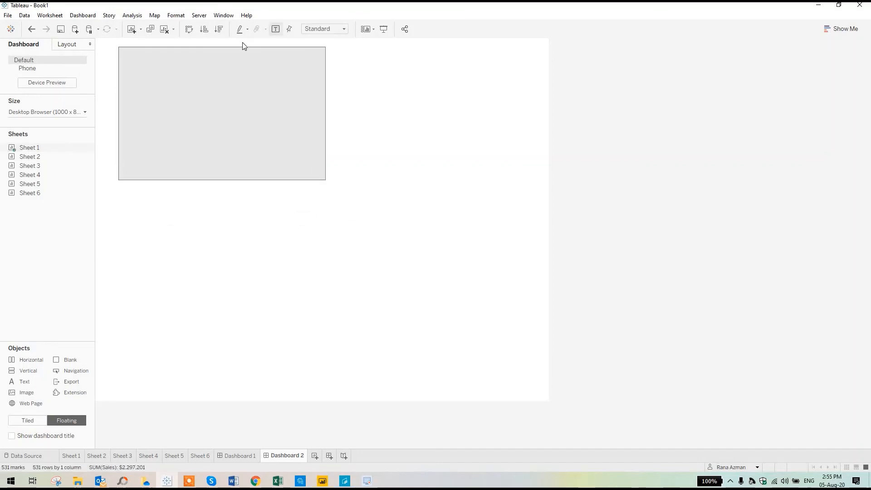
mouse_move(216, 37)
mouse_down()
mouse_move(197, 36)
mouse_move(204, 40)
mouse_up()
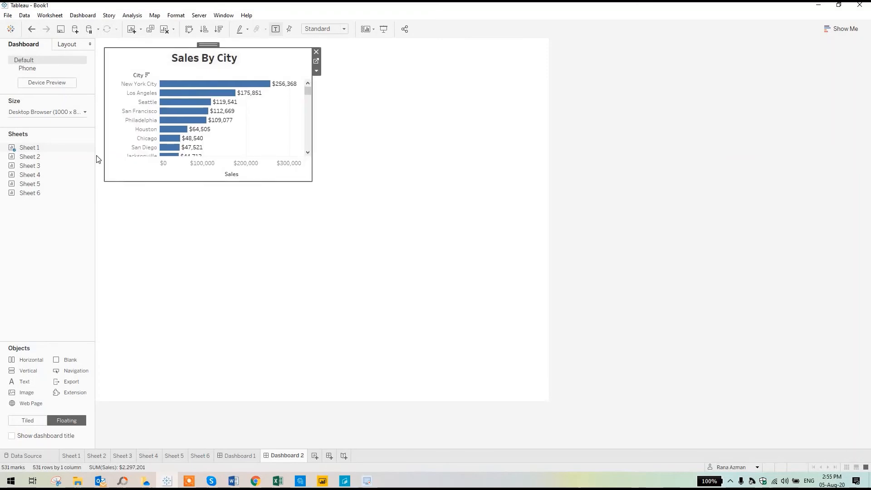
- Float Sheet 2 on the new dashboard to the right of Sales By City
click(44, 210)
drag(39, 162, 411, 125)
click(227, 220)
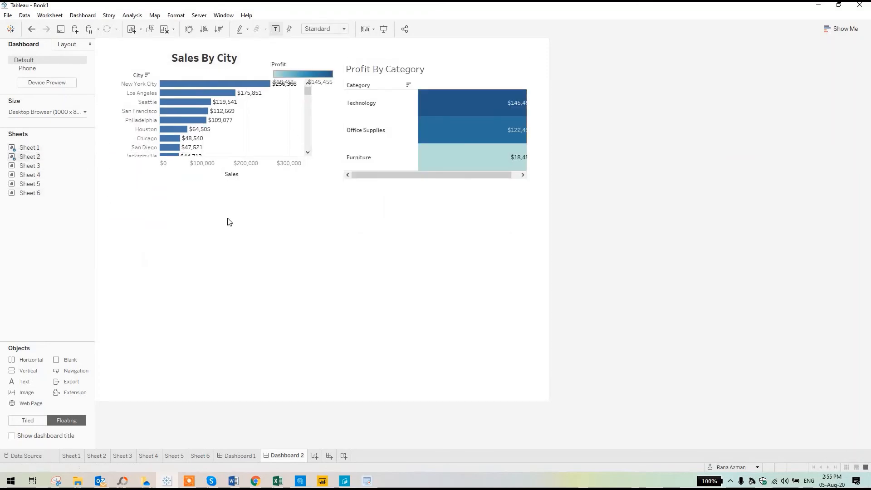
- Float Sheet 3 below Sales By City and Sheet 4 below Profit By Category, widening the Profit By States map
drag(159, 217, 177, 255)
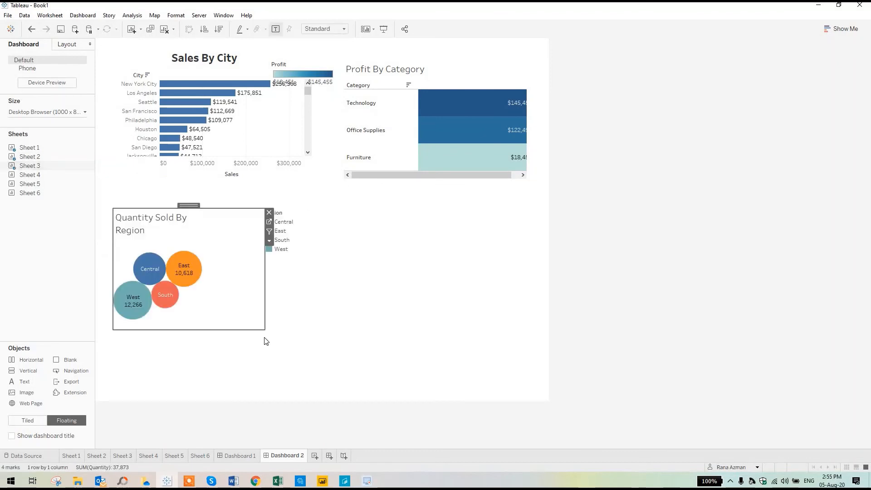
click(265, 340)
drag(278, 204, 328, 209)
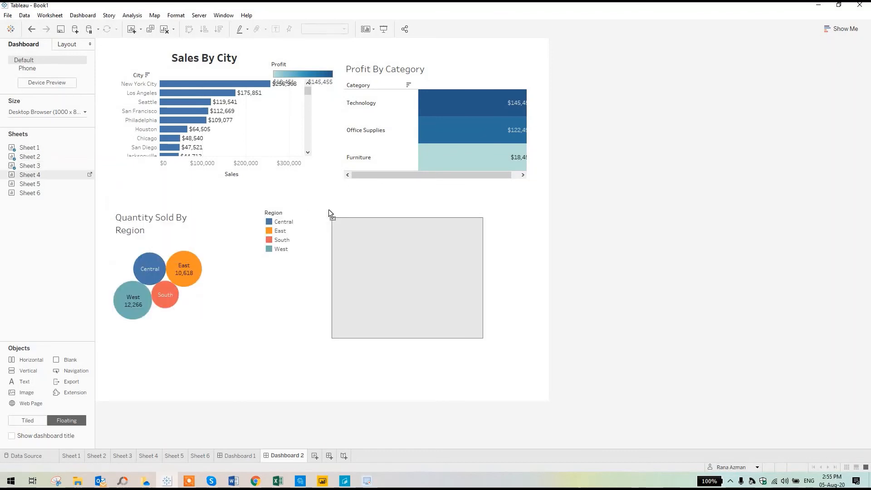
drag(478, 329, 516, 331)
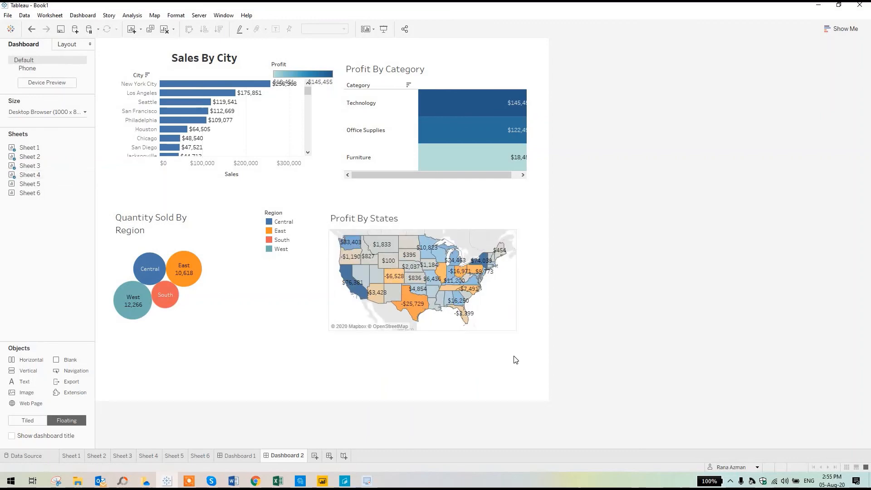
- Return to Dashboard 1 and switch the object placement mode back to Tiled
click(251, 455)
click(278, 456)
click(250, 456)
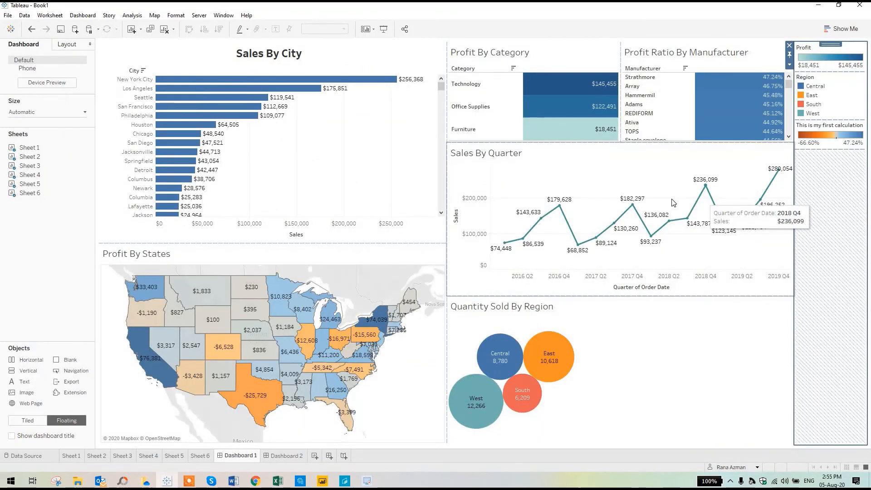
click(633, 299)
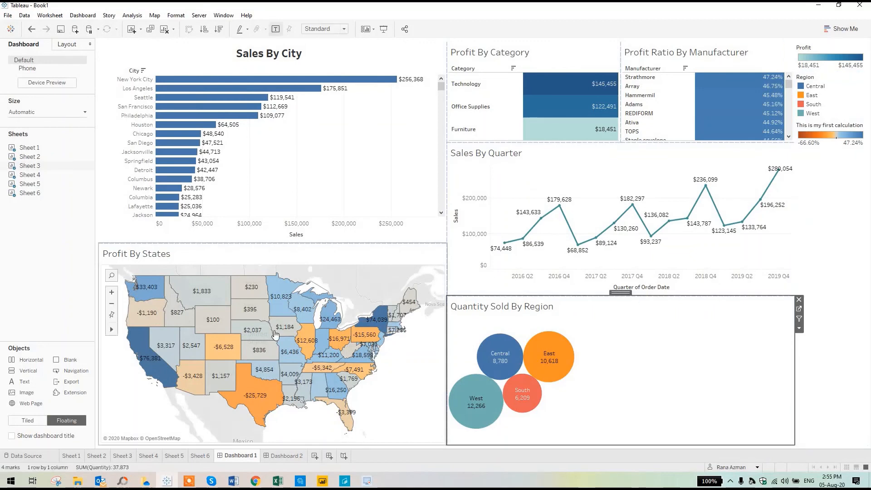
click(27, 420)
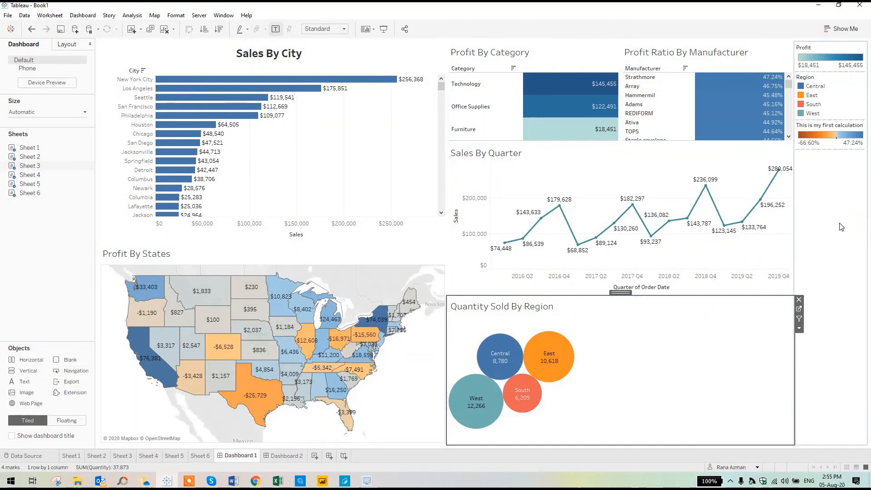
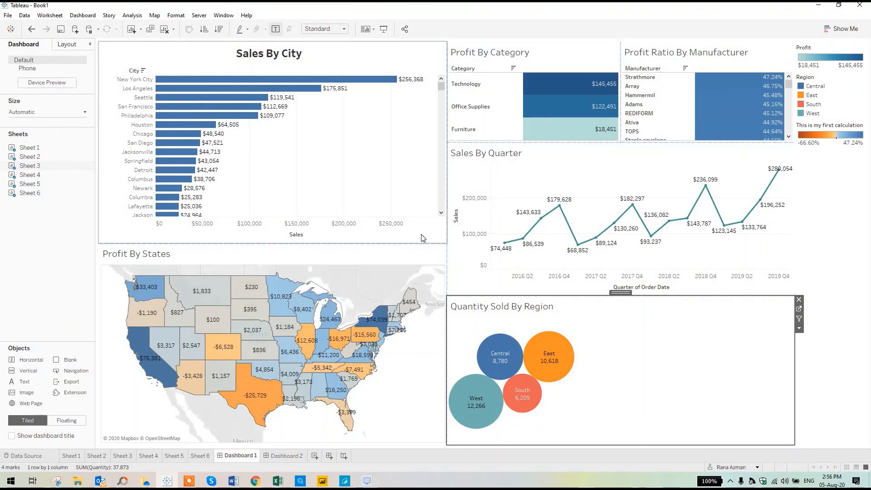
- Add a State filter from the Profit By States map to Dashboard 1
click(421, 257)
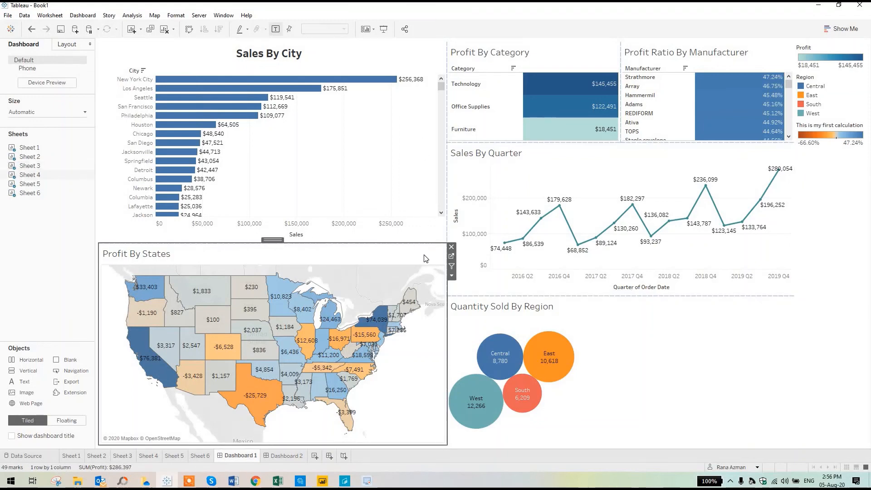
click(451, 276)
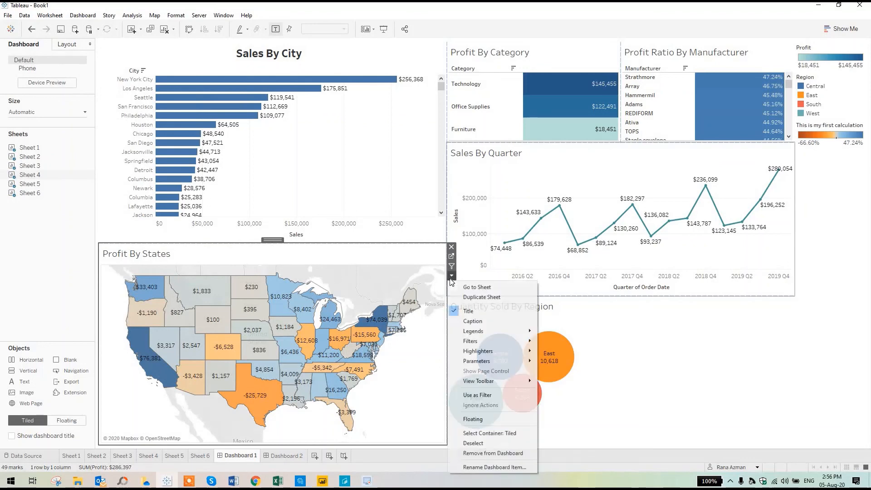
mouse_move(491, 341)
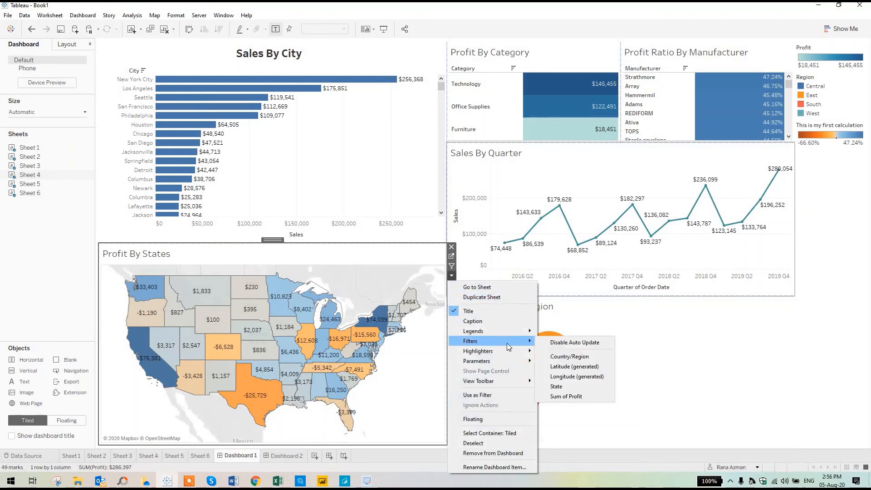
click(577, 385)
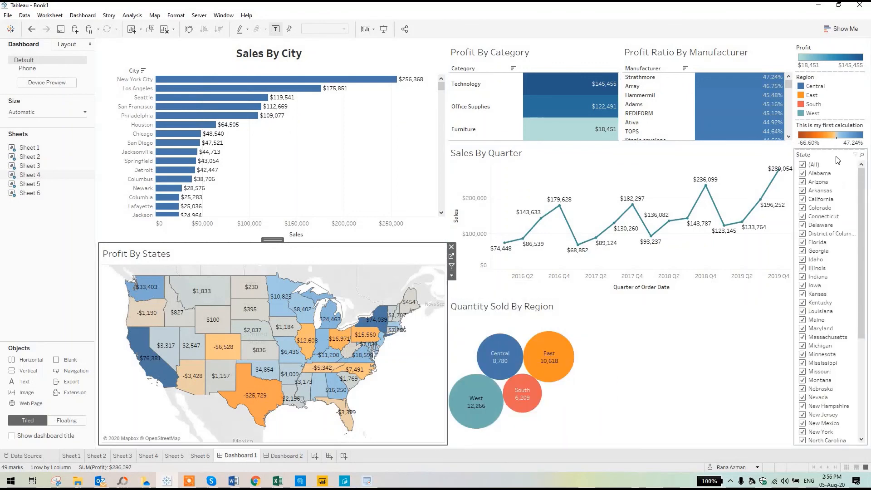
- Change the State filter's display to Multiple Values (dropdown)
drag(859, 202, 864, 259)
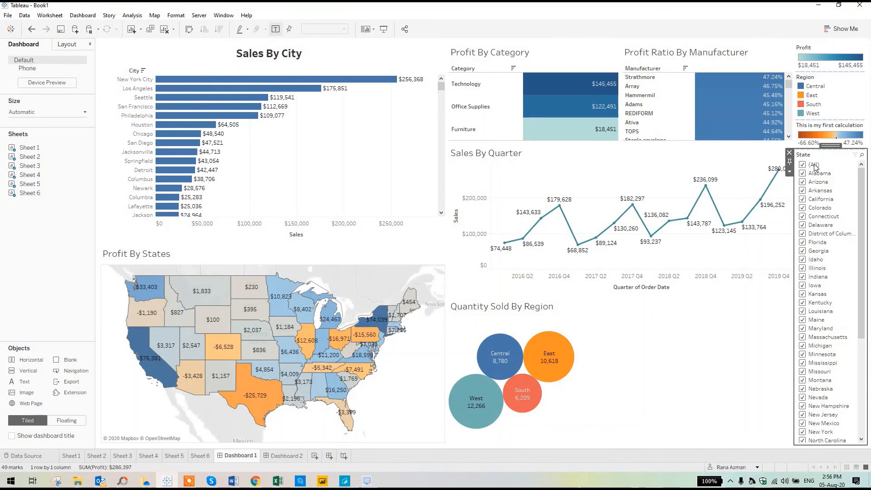
click(789, 172)
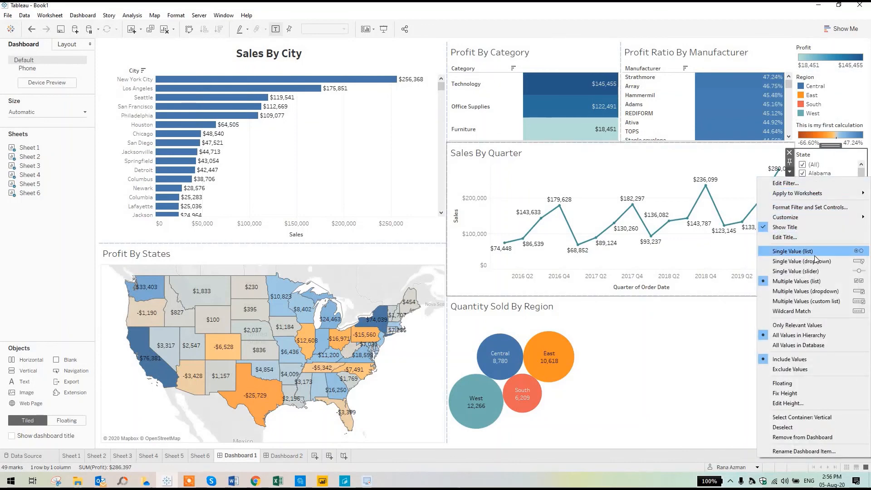
click(814, 292)
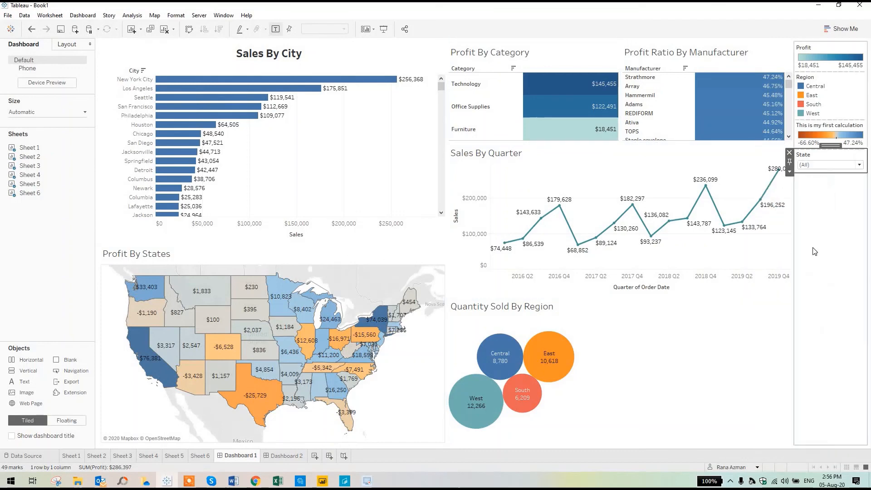
- Clear all states in the State filter and select only California
click(818, 164)
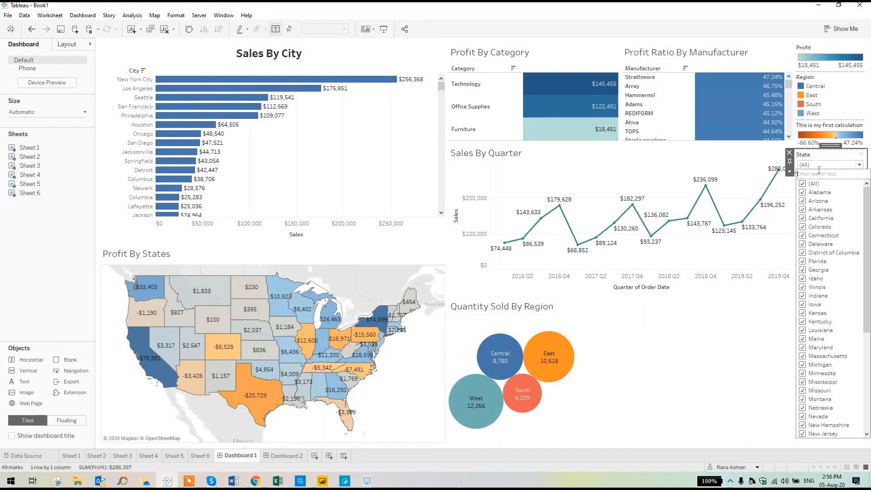
click(802, 184)
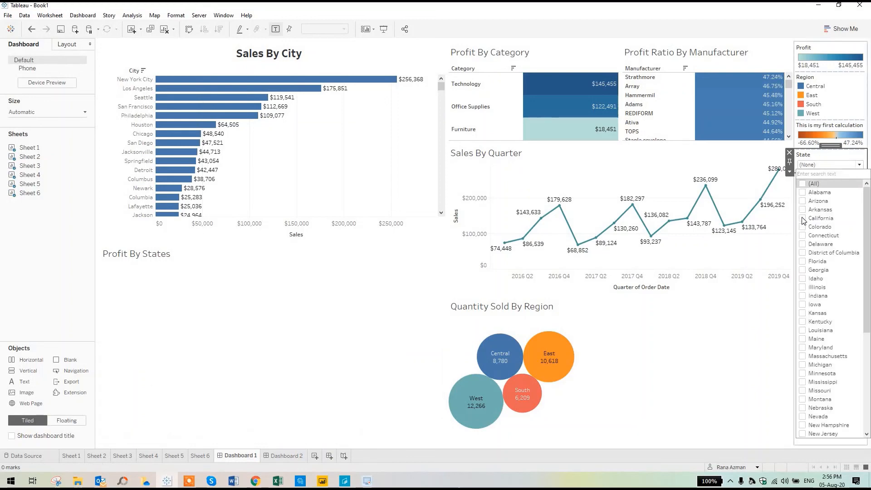
click(802, 218)
click(822, 167)
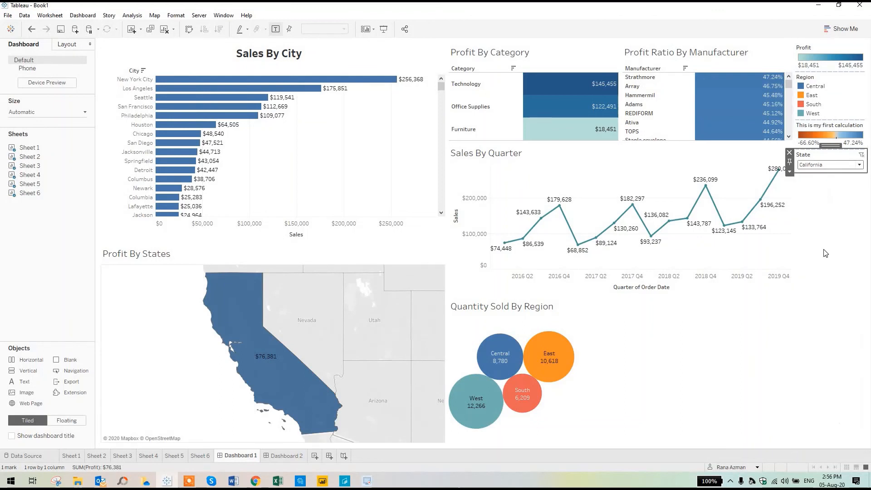
click(347, 325)
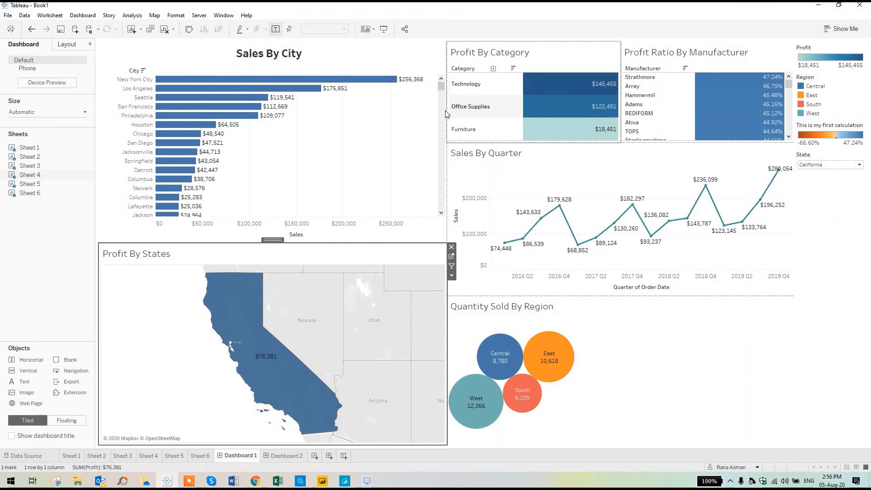
- Apply the State filter to all worksheets using this data source
click(814, 161)
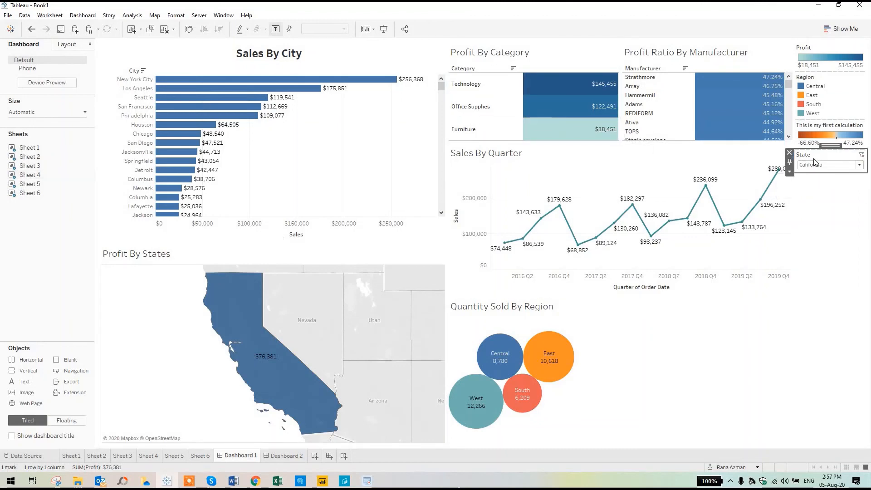
click(789, 171)
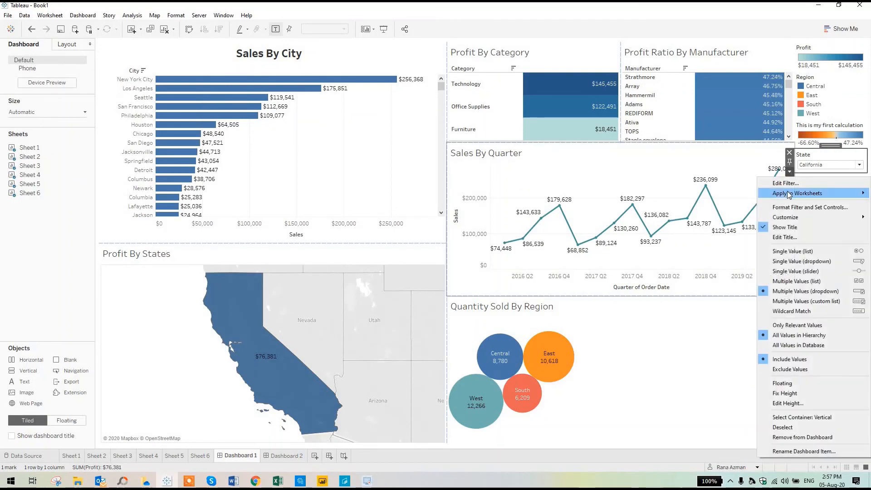
mouse_move(788, 194)
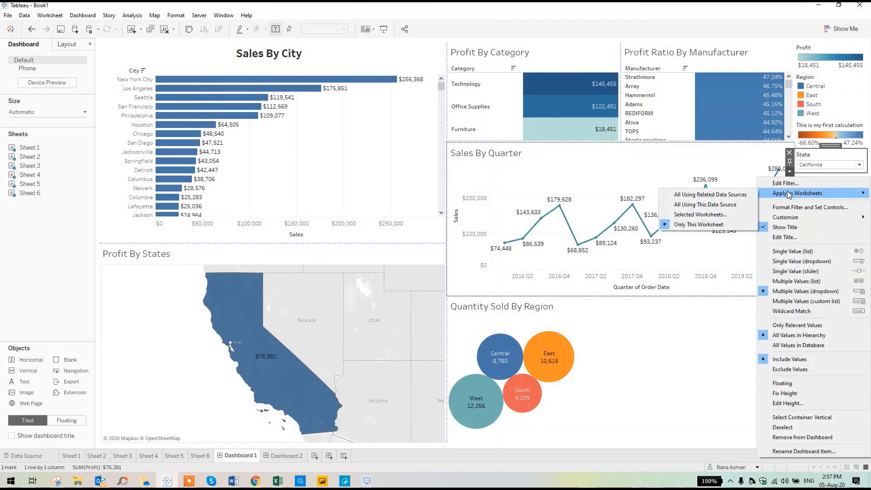
click(720, 204)
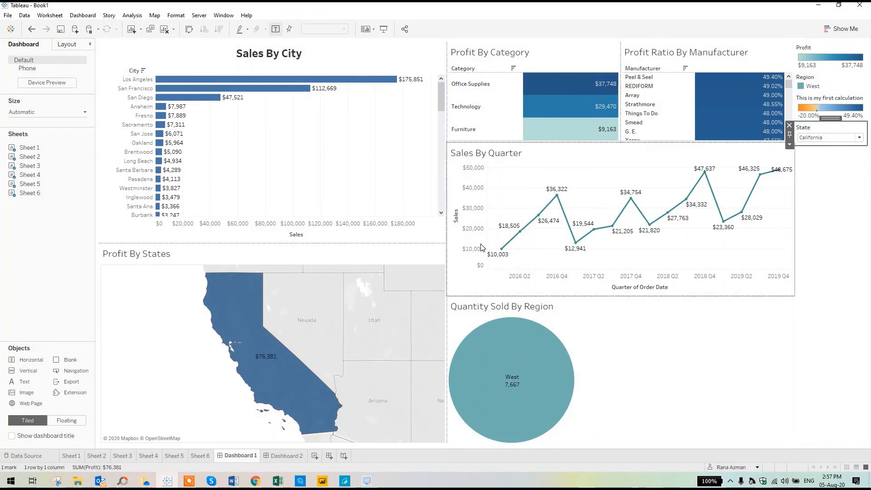
- Reset the State filter to include all states
click(838, 180)
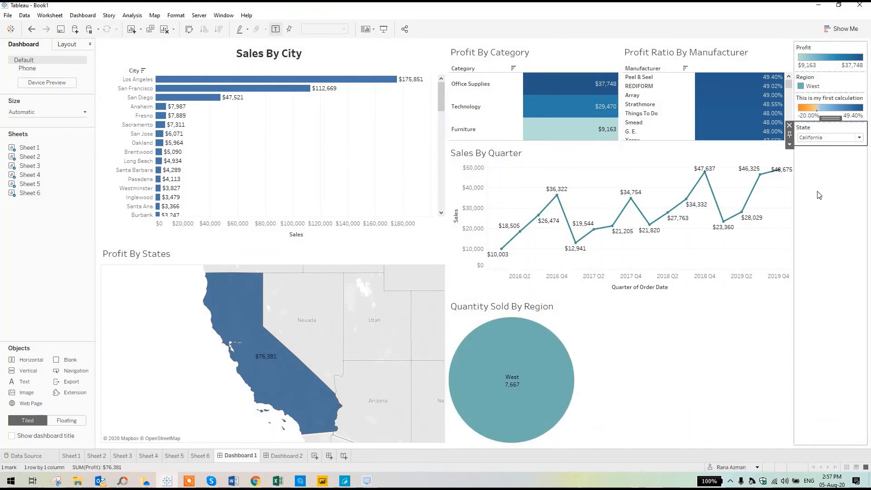
click(818, 138)
click(802, 157)
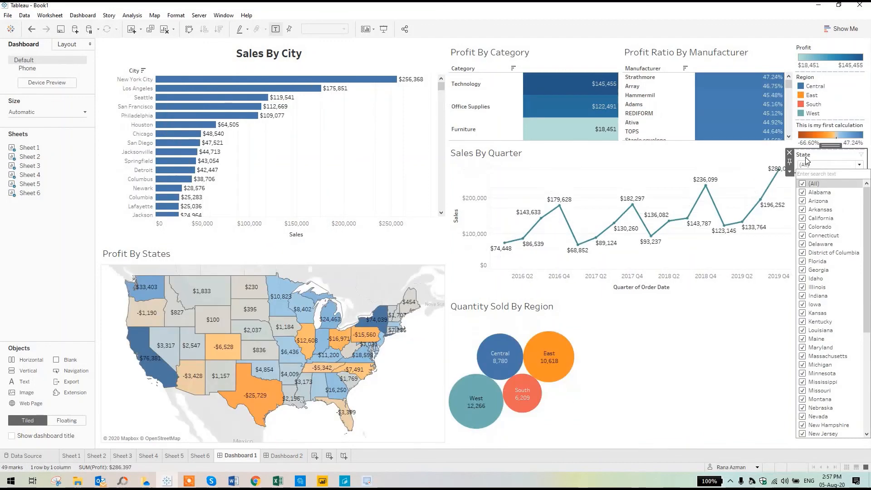
click(787, 154)
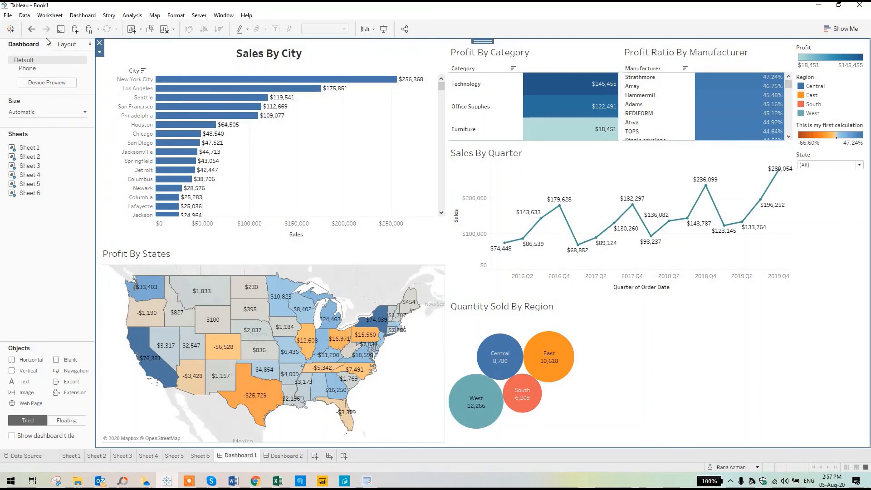
- Save the workbook as a Tableau Packaged Workbook (*.twbx) named "My First dashbaord in tableau" in the Workbooks folder
click(8, 15)
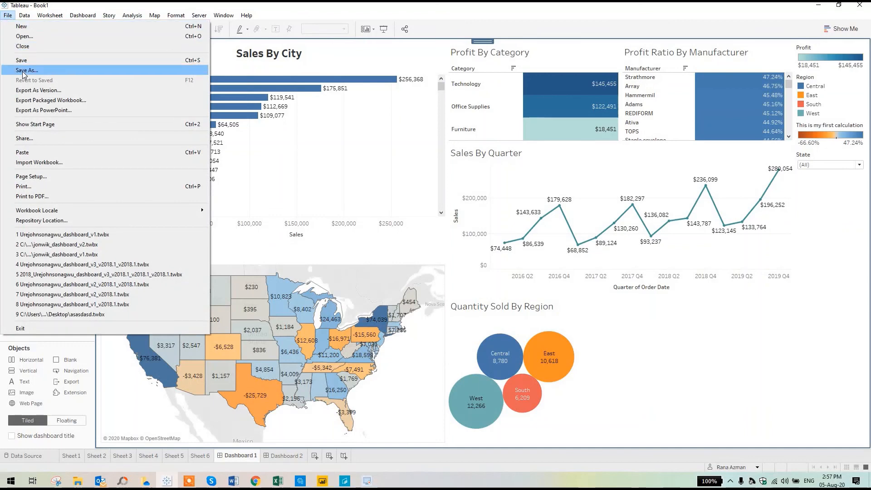
click(45, 86)
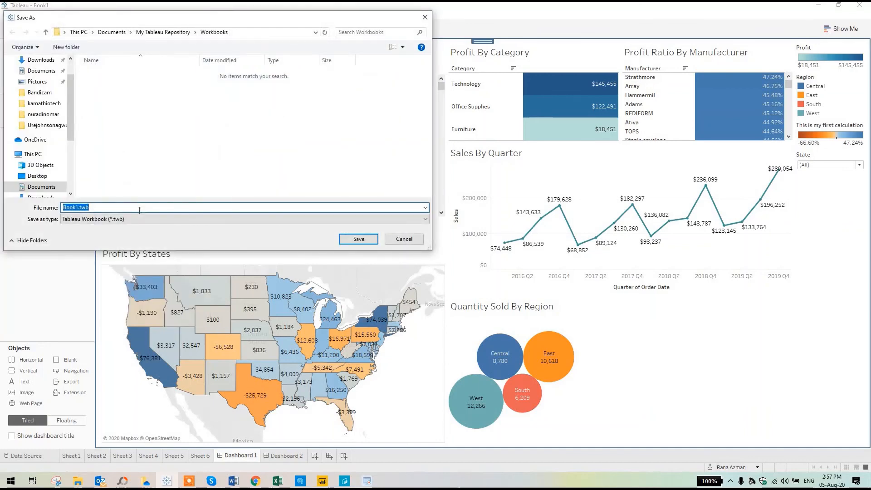
text(My First dashboard in tableau)
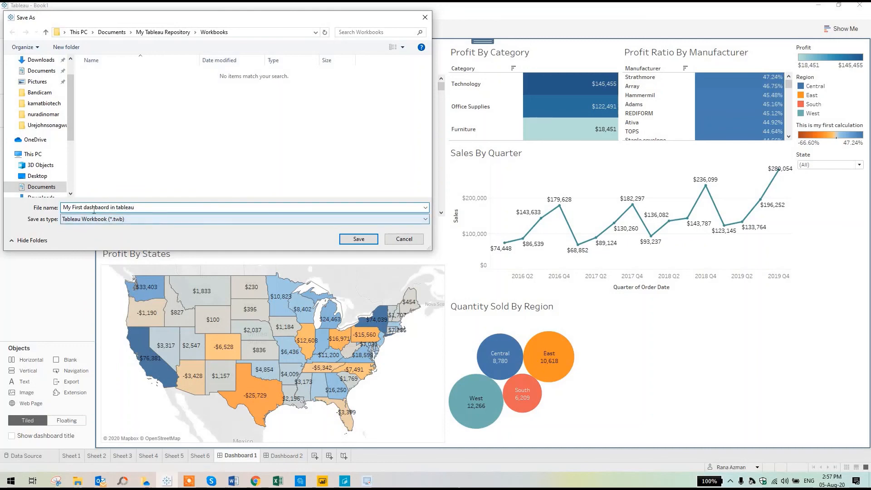
click(78, 219)
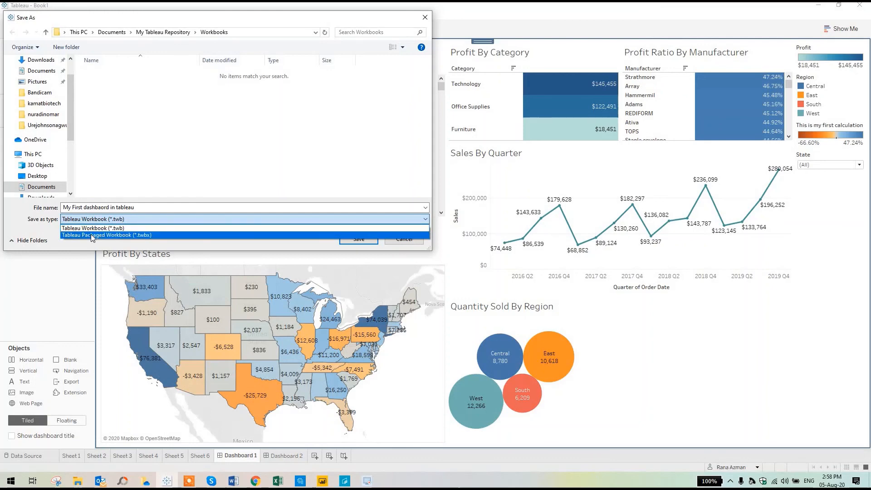
click(93, 235)
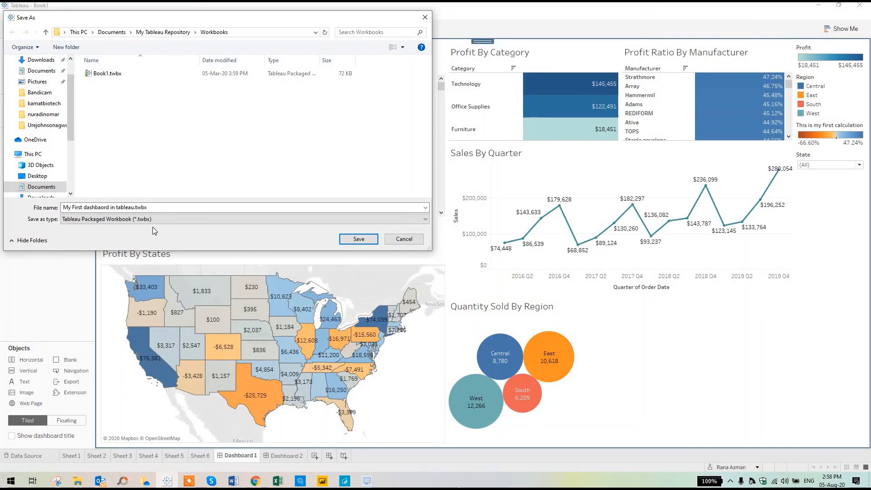
click(251, 218)
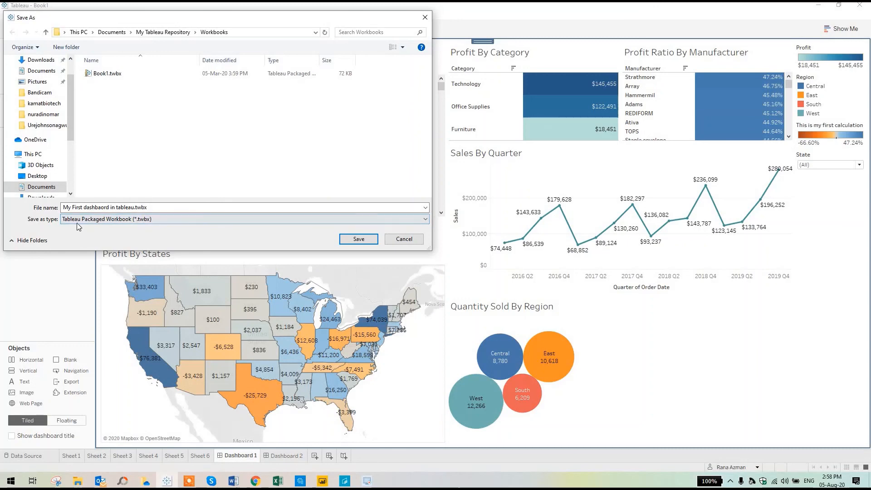
click(356, 239)
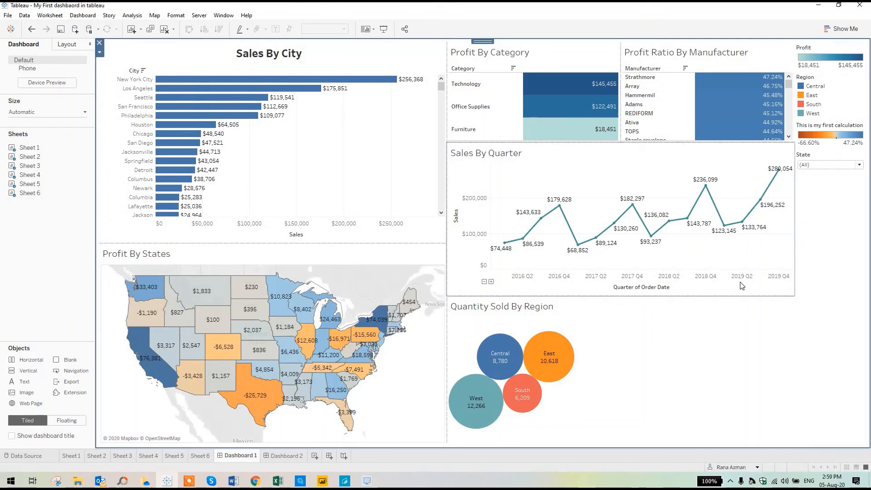
click(730, 481)
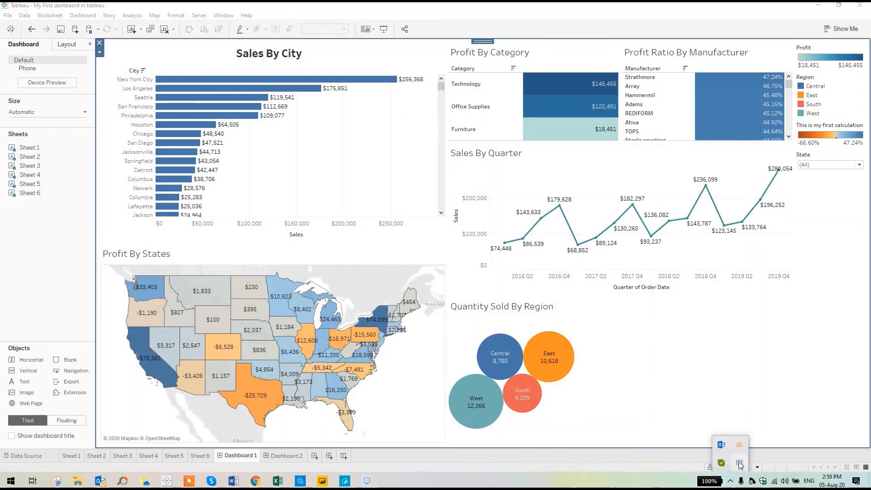